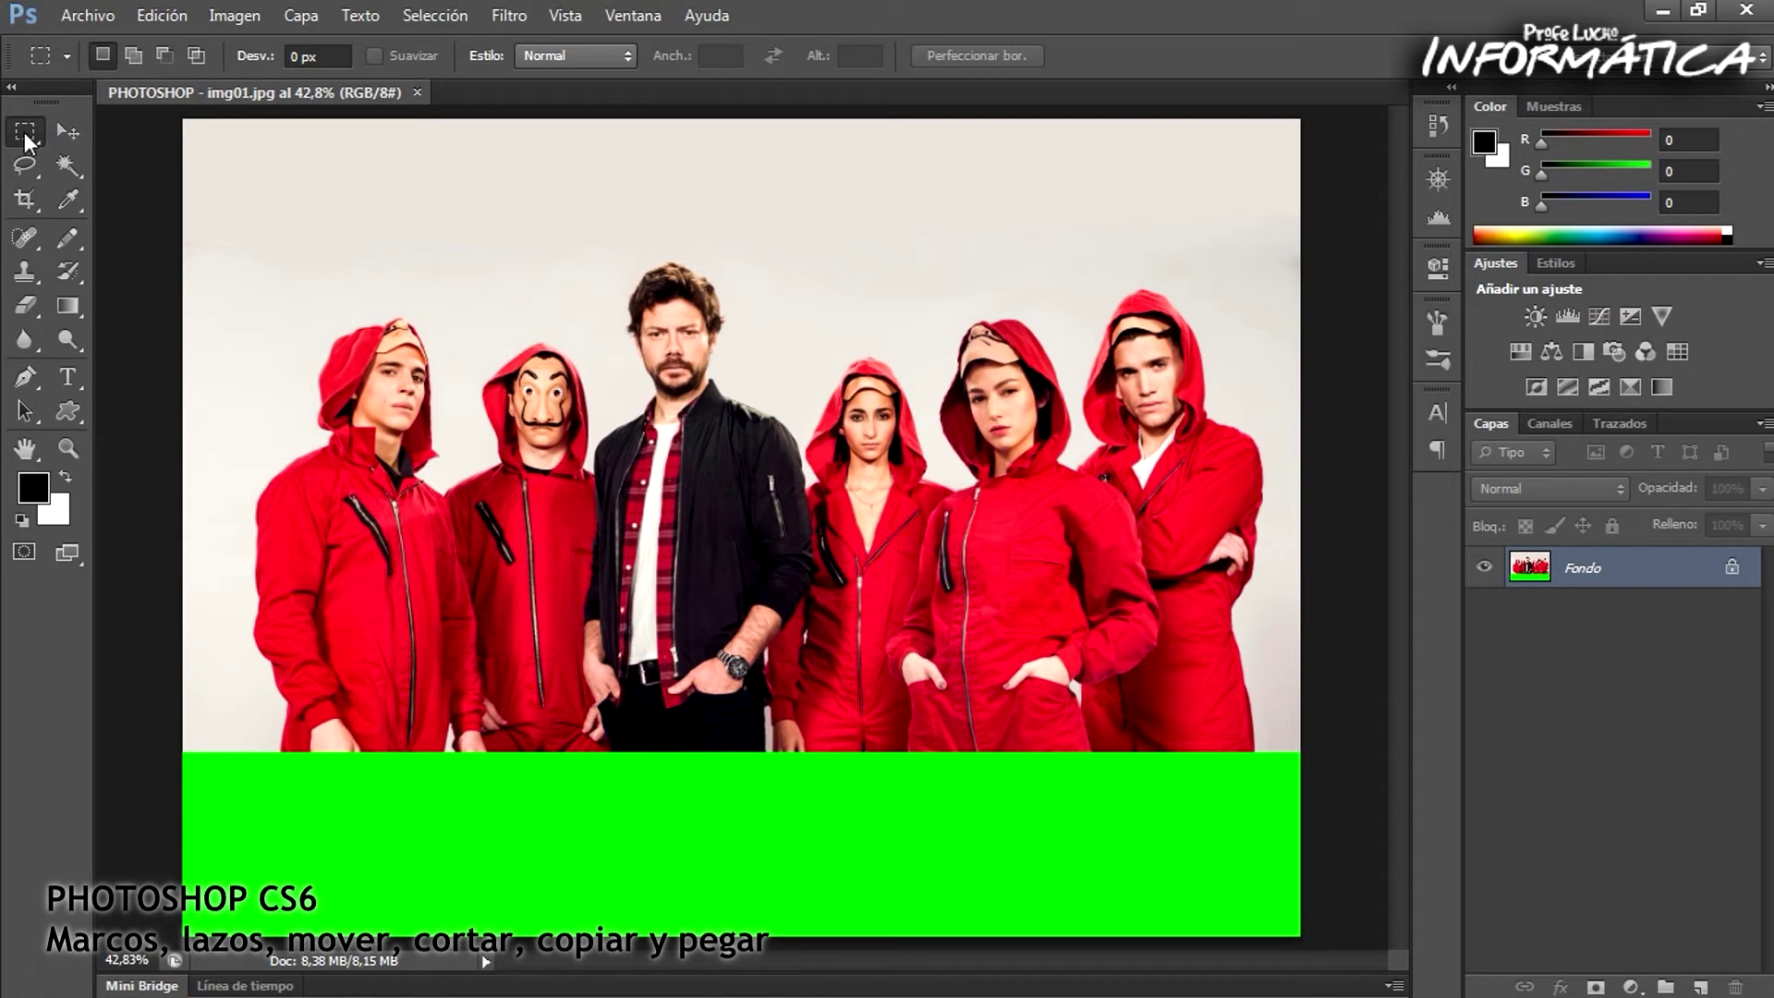
Switch to the Rectangular Marquee, try a few practice selections, then frame the central man's face
{"action": "right_click", "coordinate": [25, 139]}
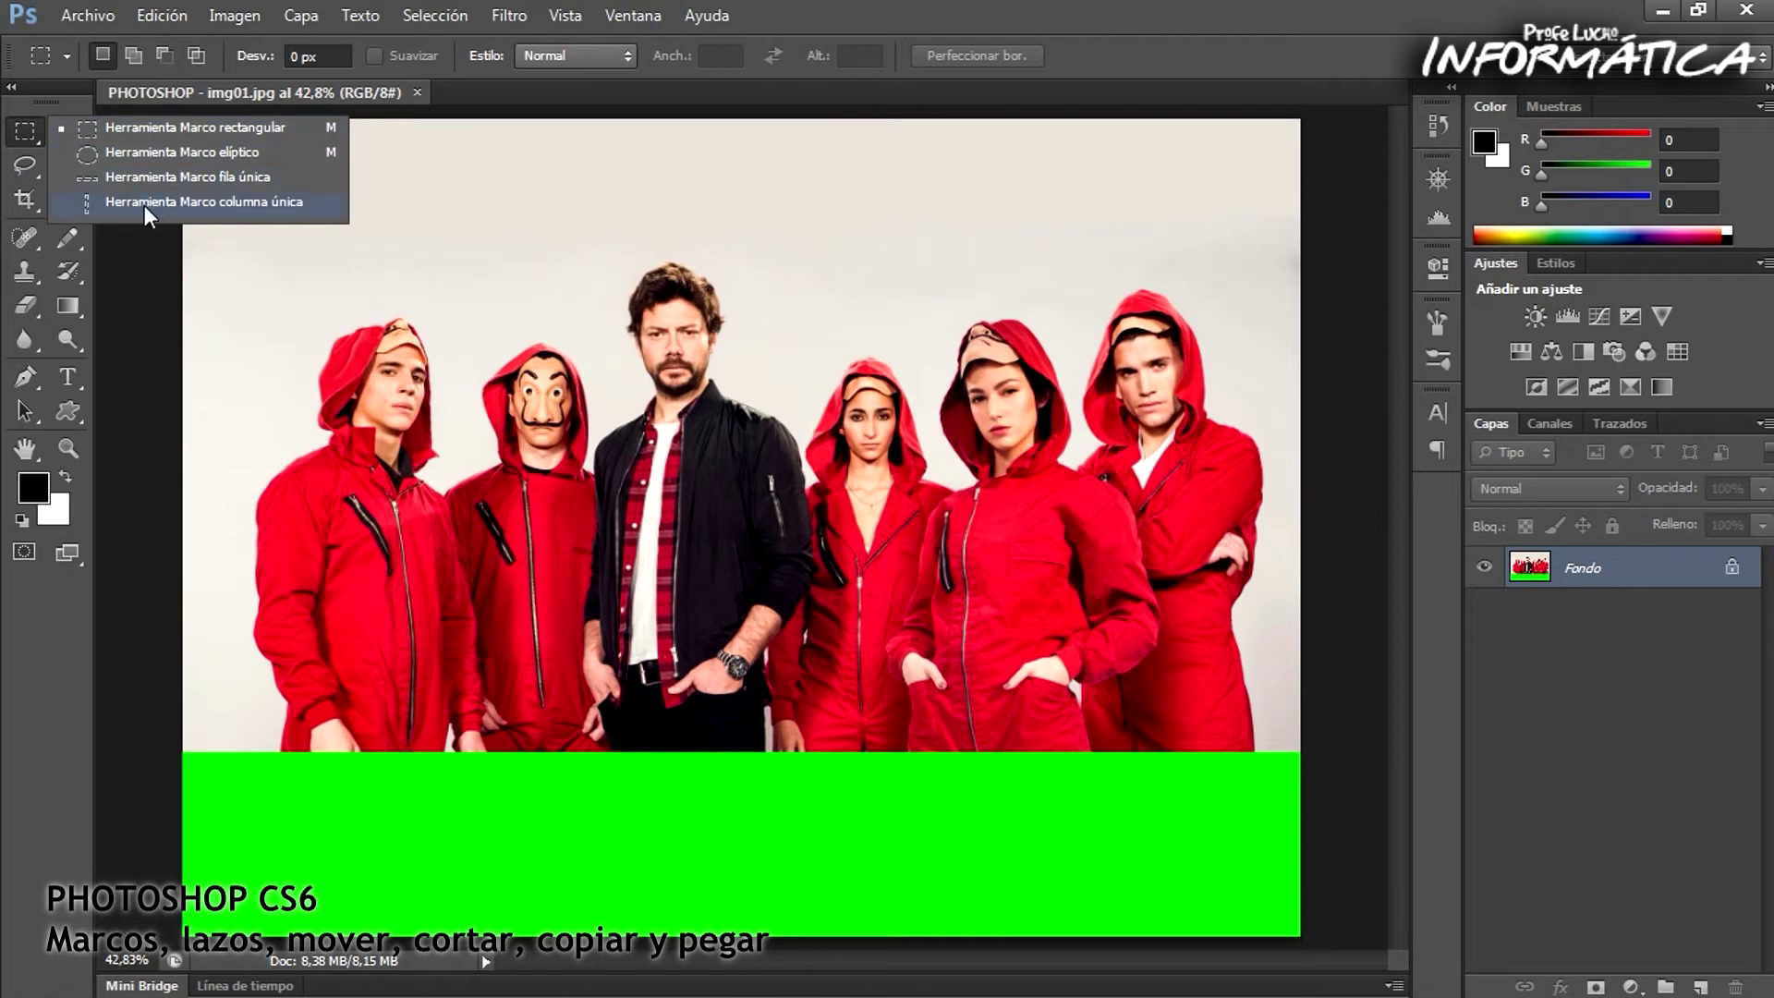
{"action": "left_click", "coordinate": [140, 138]}
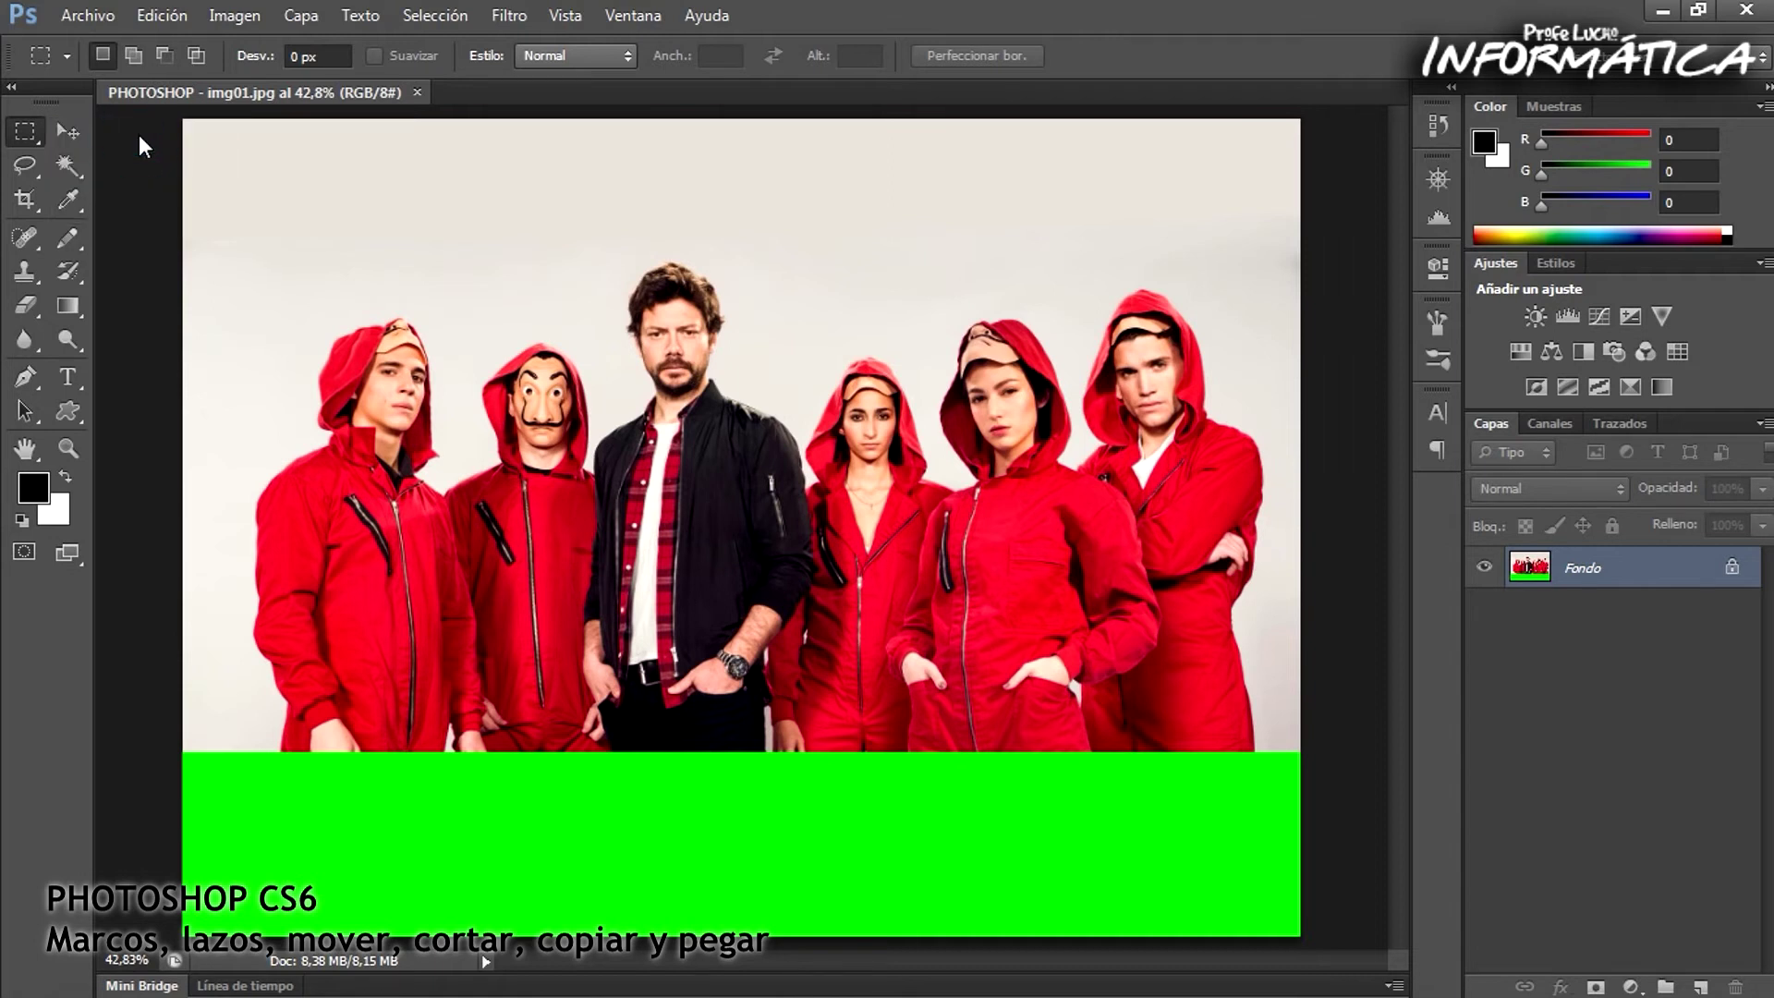
{"action": "mouse_move", "coordinate": [227, 142]}
{"action": "left_mouse_down"}
{"action": "mouse_move", "coordinate": [263, 214]}
{"action": "mouse_move", "coordinate": [379, 236]}
{"action": "left_mouse_up"}
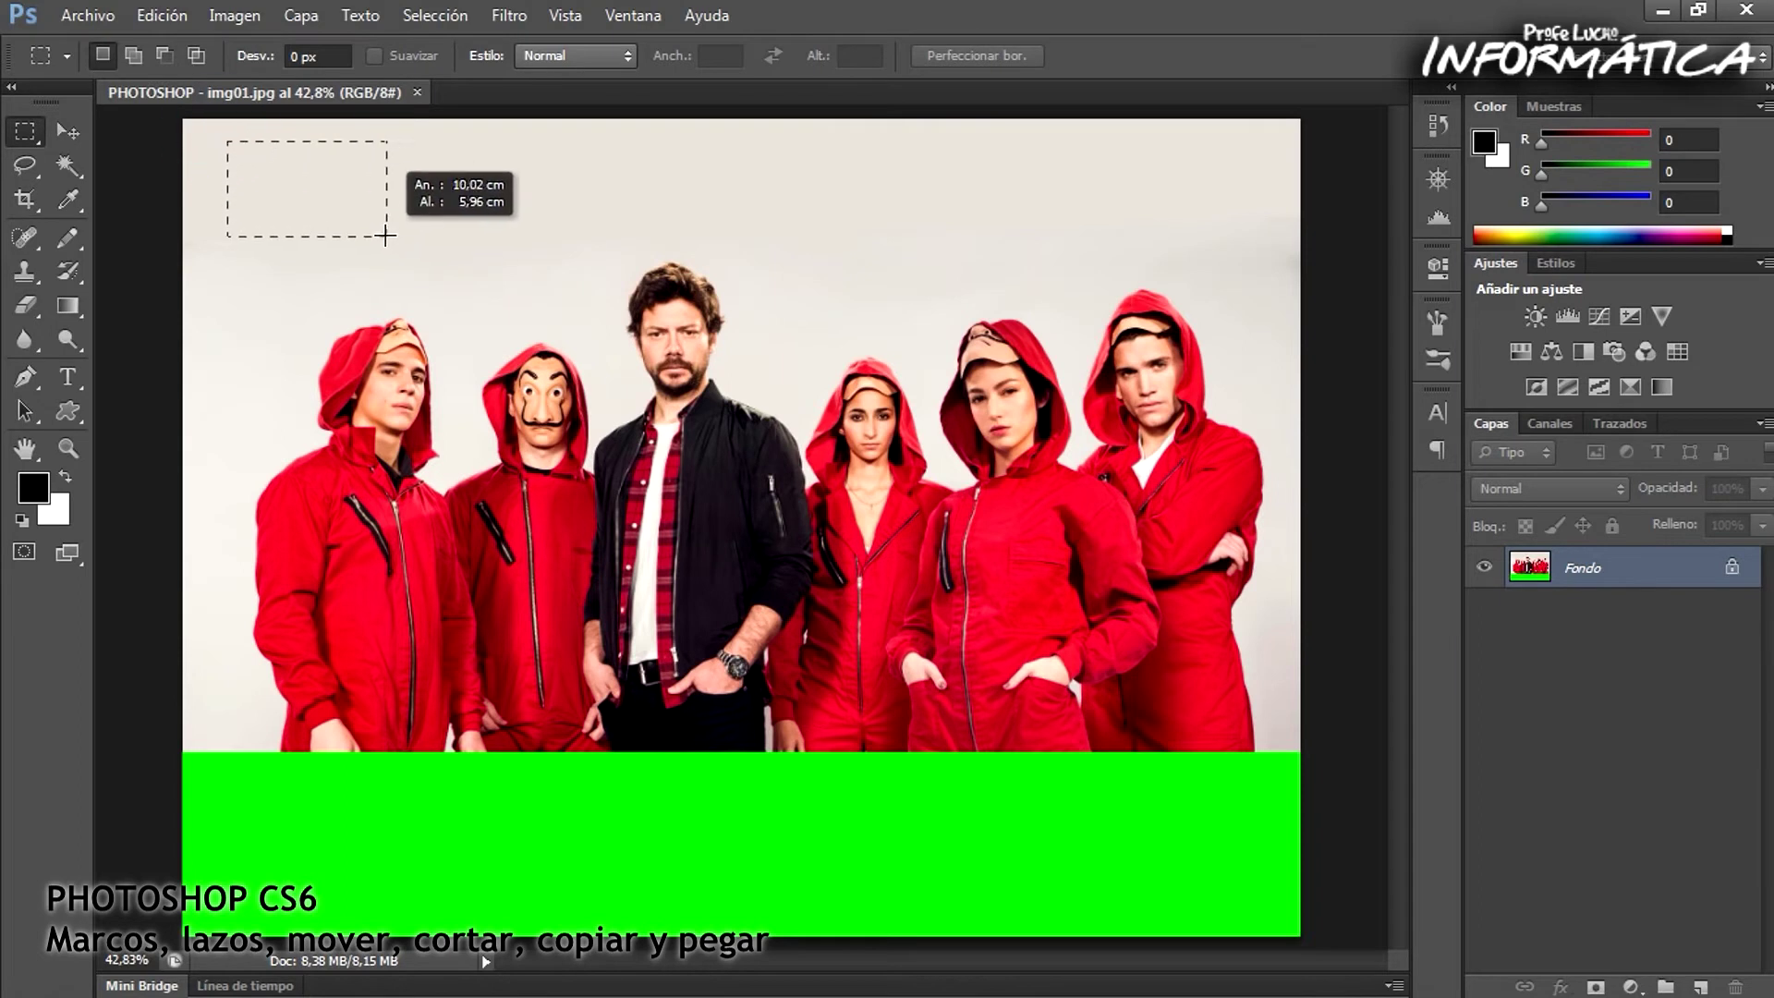
{"action": "left_click_drag", "start_coordinate": [403, 152], "coordinate": [1167, 224]}
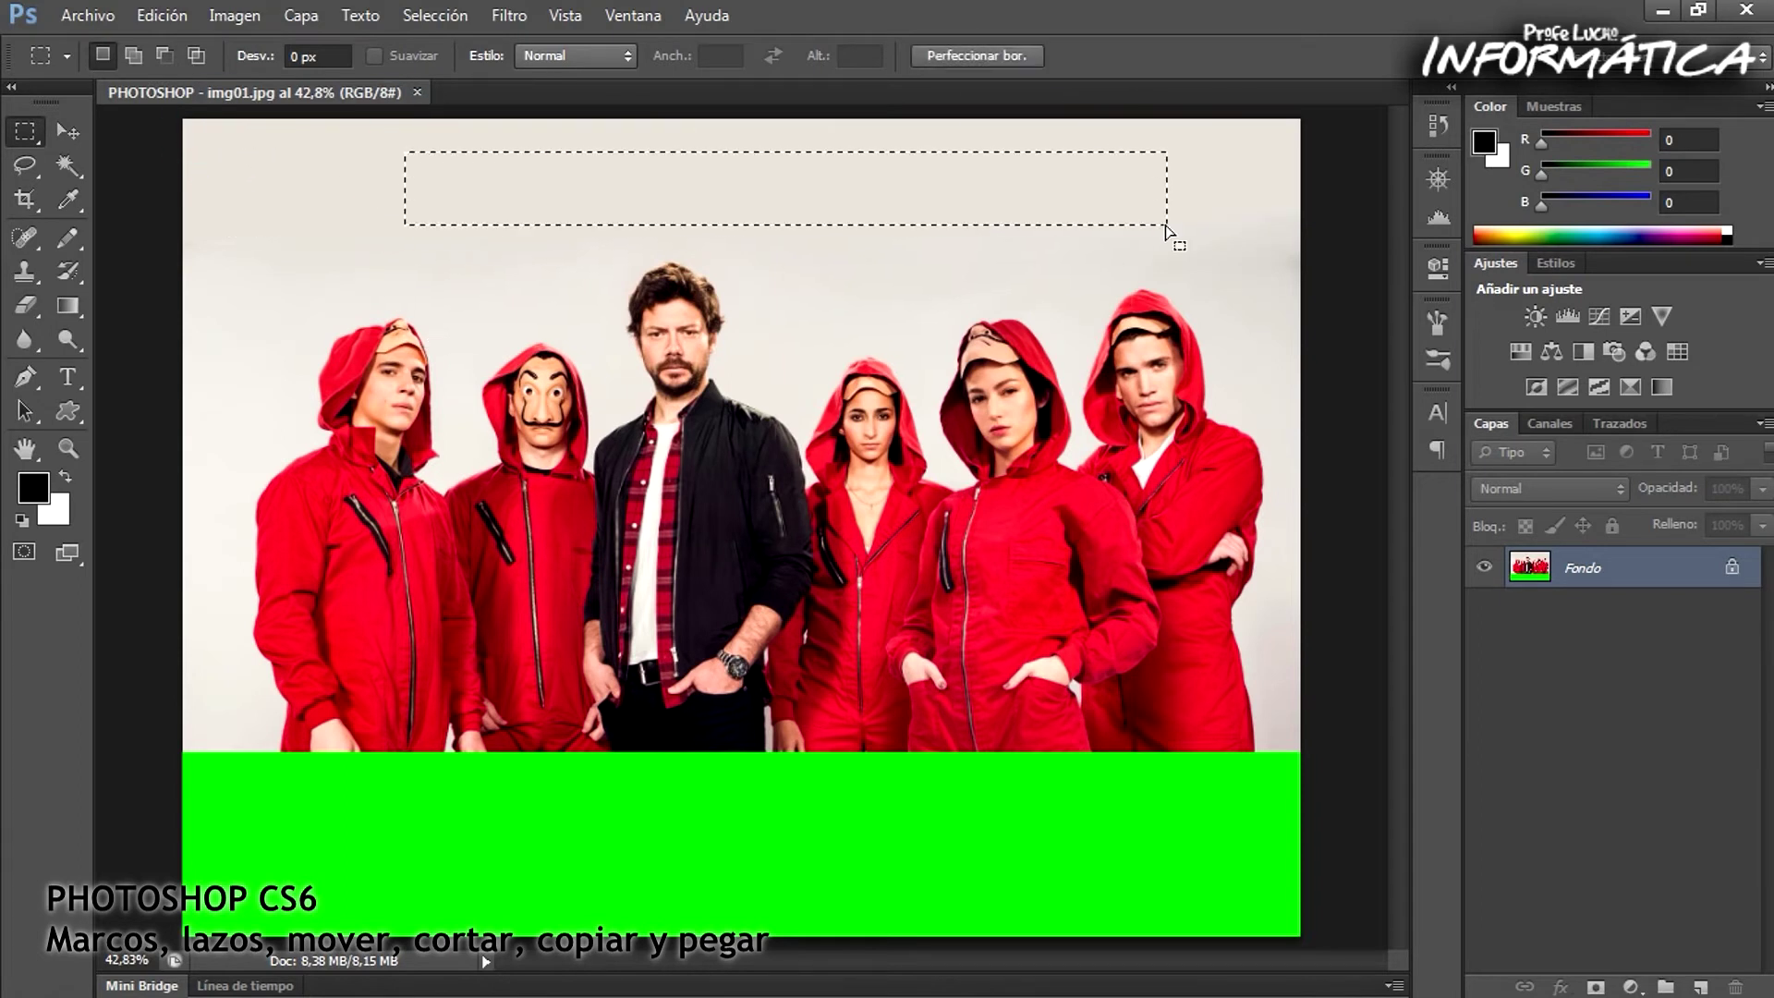
{"action": "left_click_drag", "start_coordinate": [254, 187], "coordinate": [335, 679]}
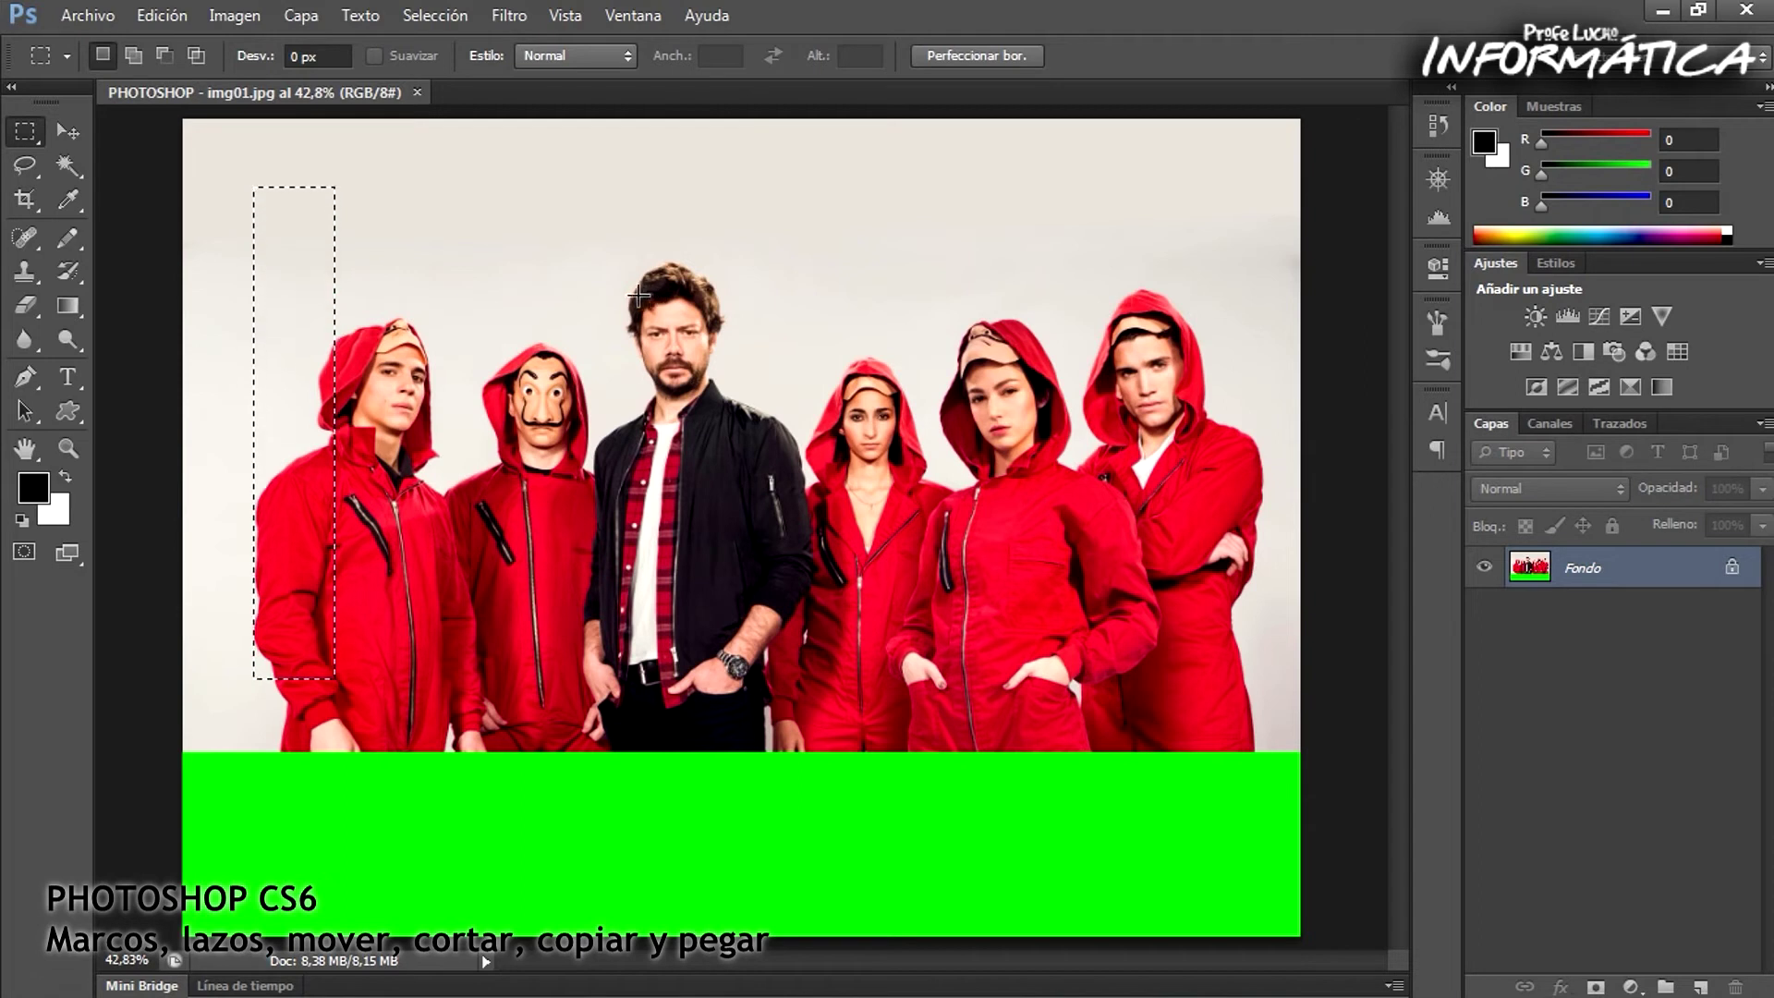
{"action": "mouse_move", "coordinate": [644, 275]}
{"action": "left_mouse_down"}
{"action": "mouse_move", "coordinate": [732, 358]}
{"action": "mouse_move", "coordinate": [706, 395]}
{"action": "left_mouse_up"}
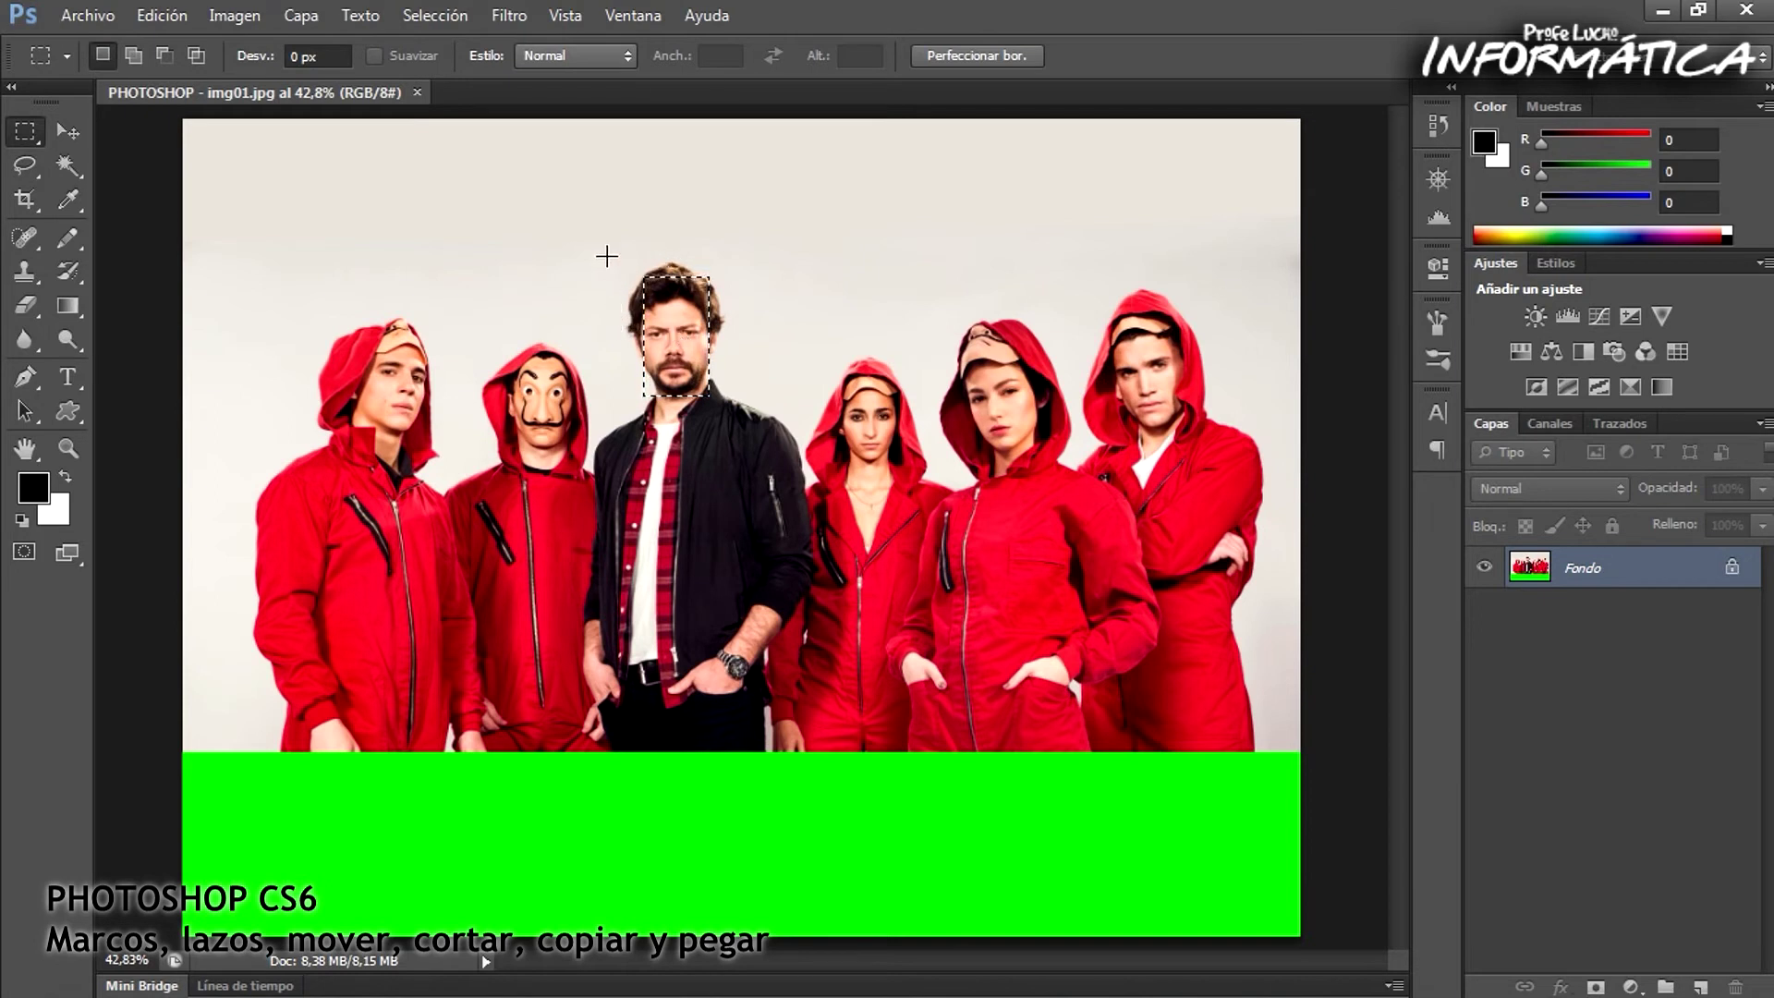
Redraw the rectangle taller, from above the man's head down to his shoulder
{"action": "left_click_drag", "start_coordinate": [584, 249], "coordinate": [668, 275]}
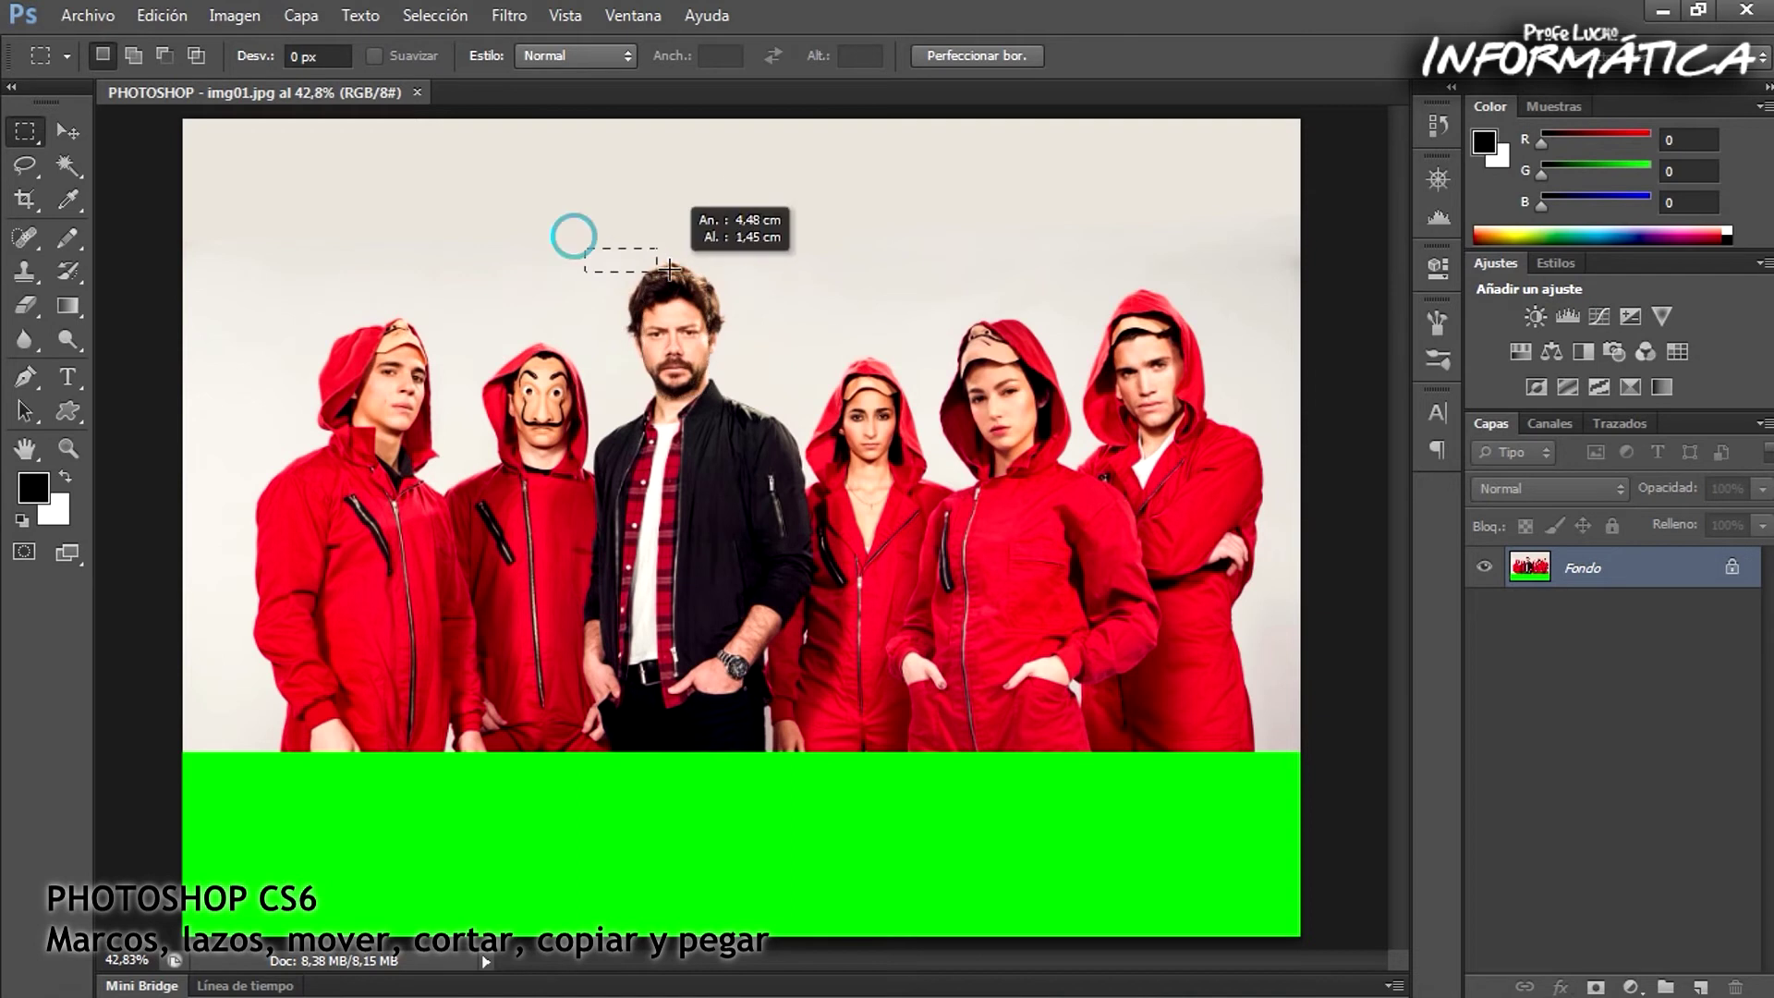
{"action": "left_click_drag", "start_coordinate": [736, 407], "coordinate": [708, 365]}
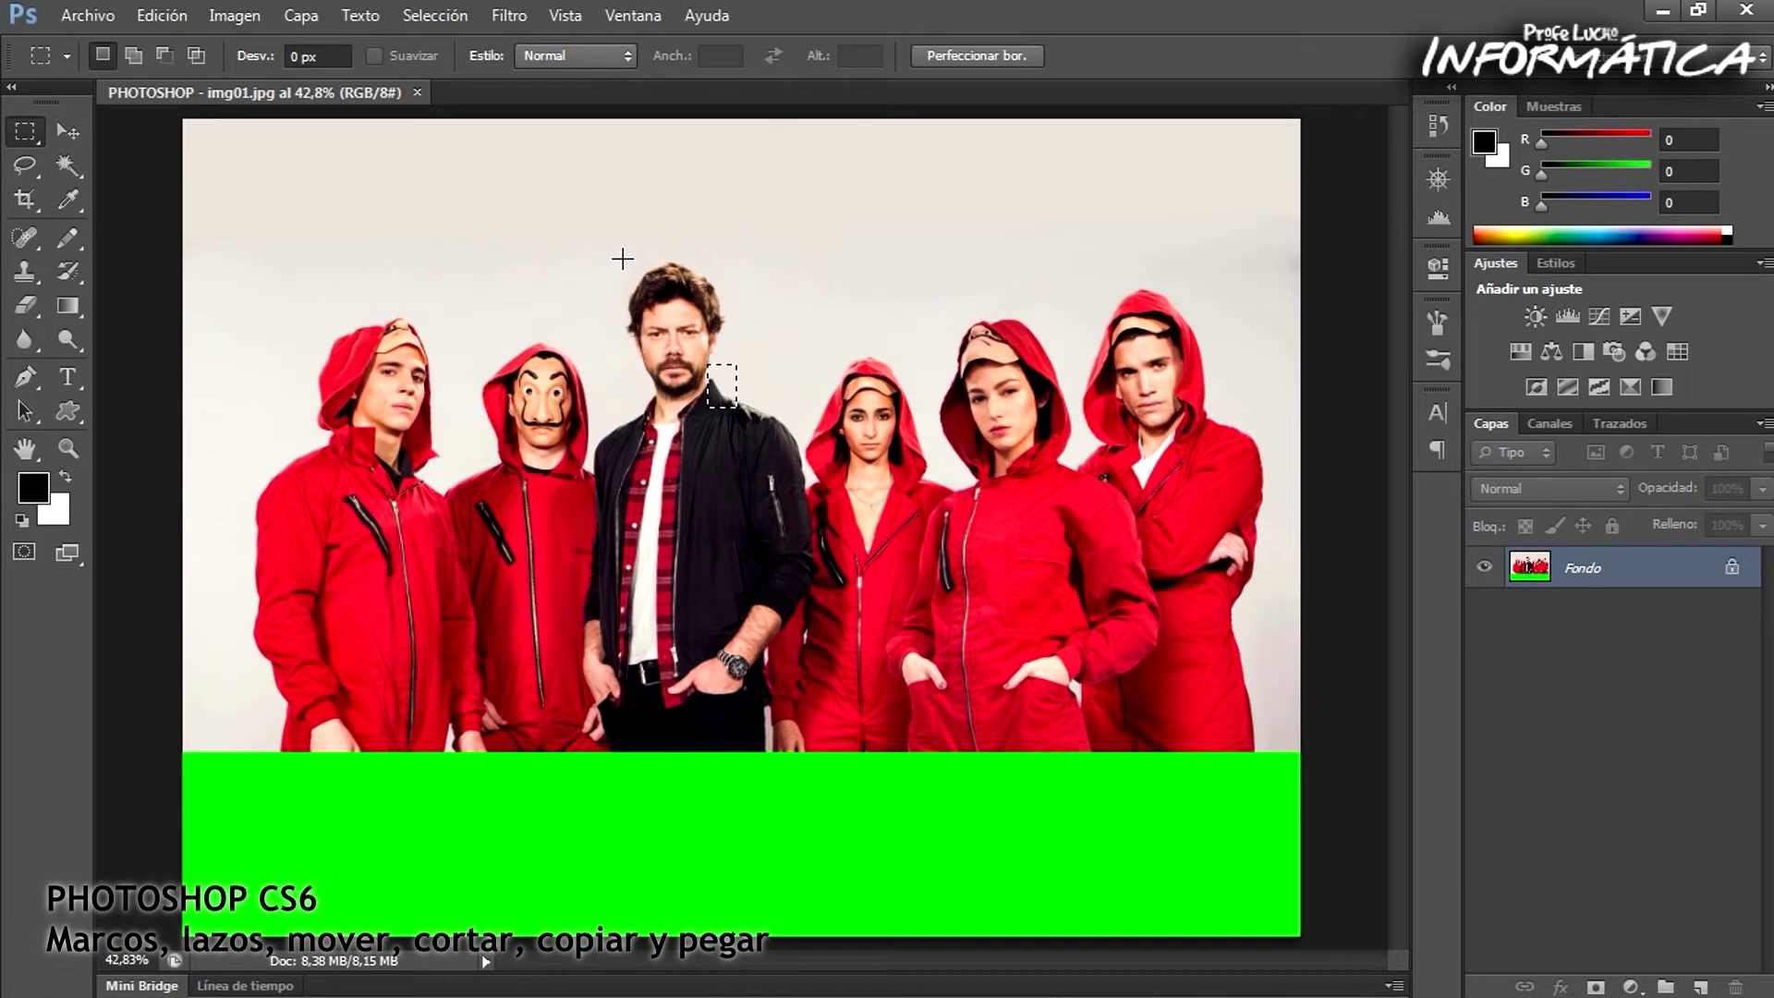
{"action": "left_click", "coordinate": [622, 259]}
{"action": "left_click_drag", "start_coordinate": [621, 259], "coordinate": [733, 404]}
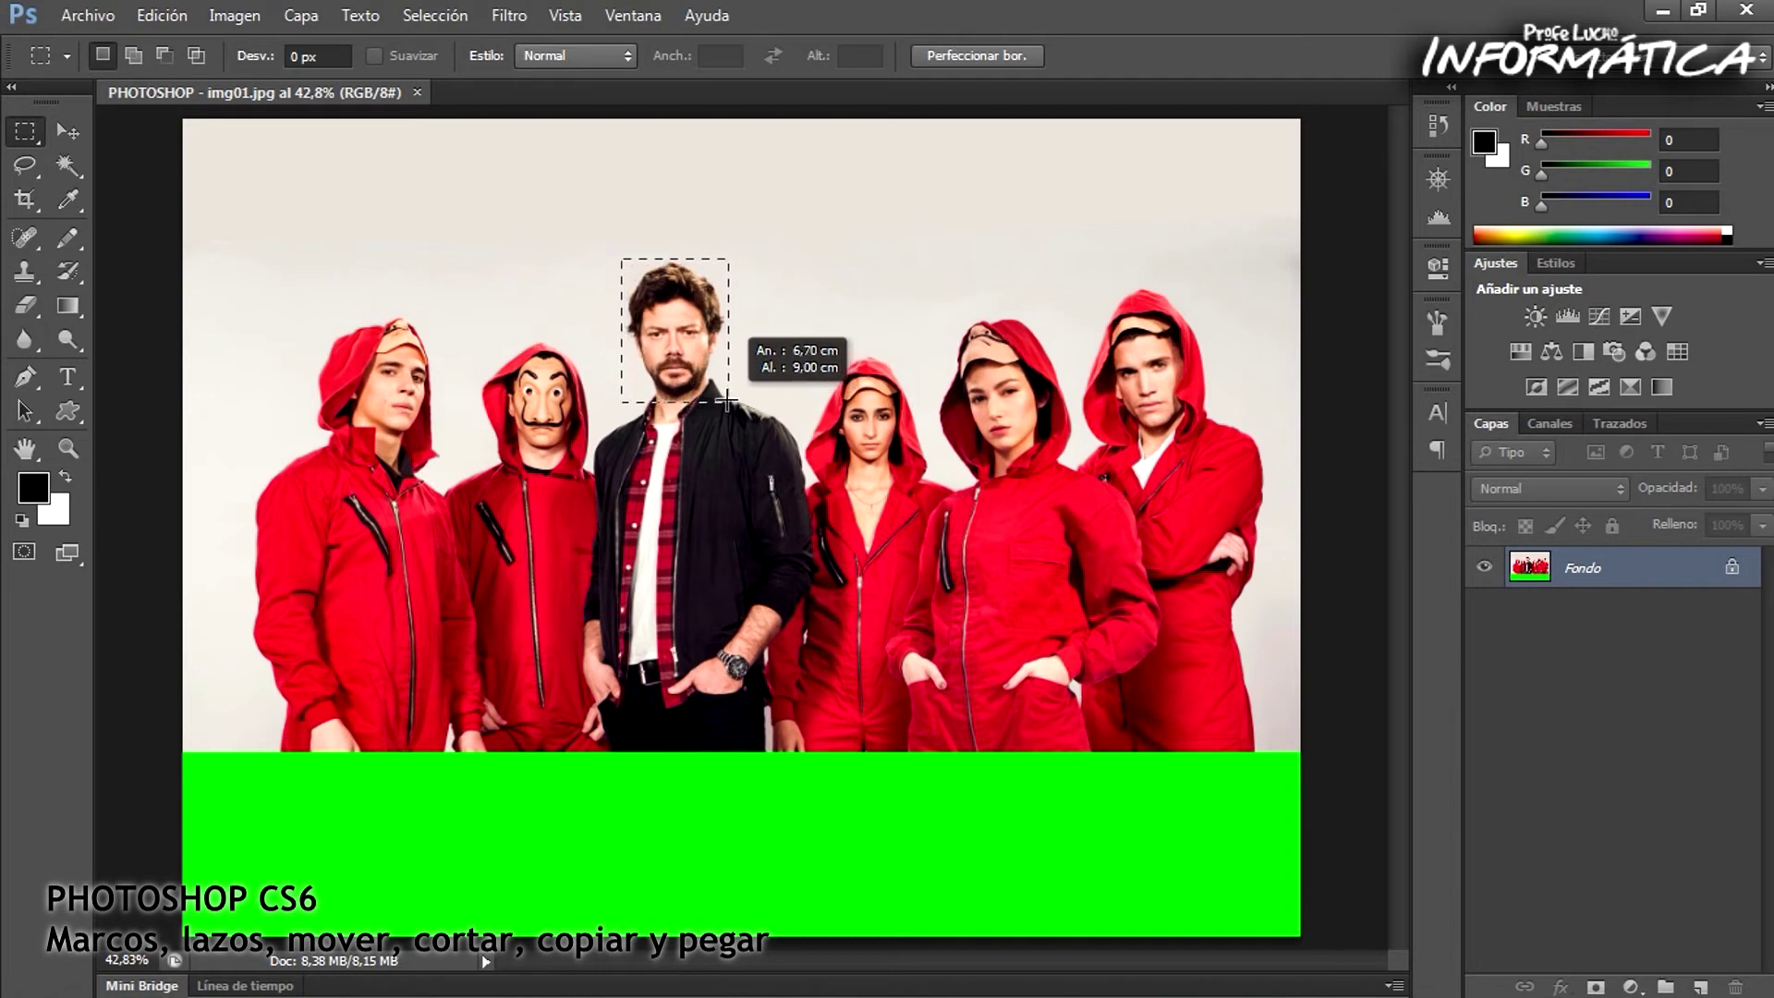
{"action": "left_click_drag", "start_coordinate": [733, 404], "coordinate": [728, 401]}
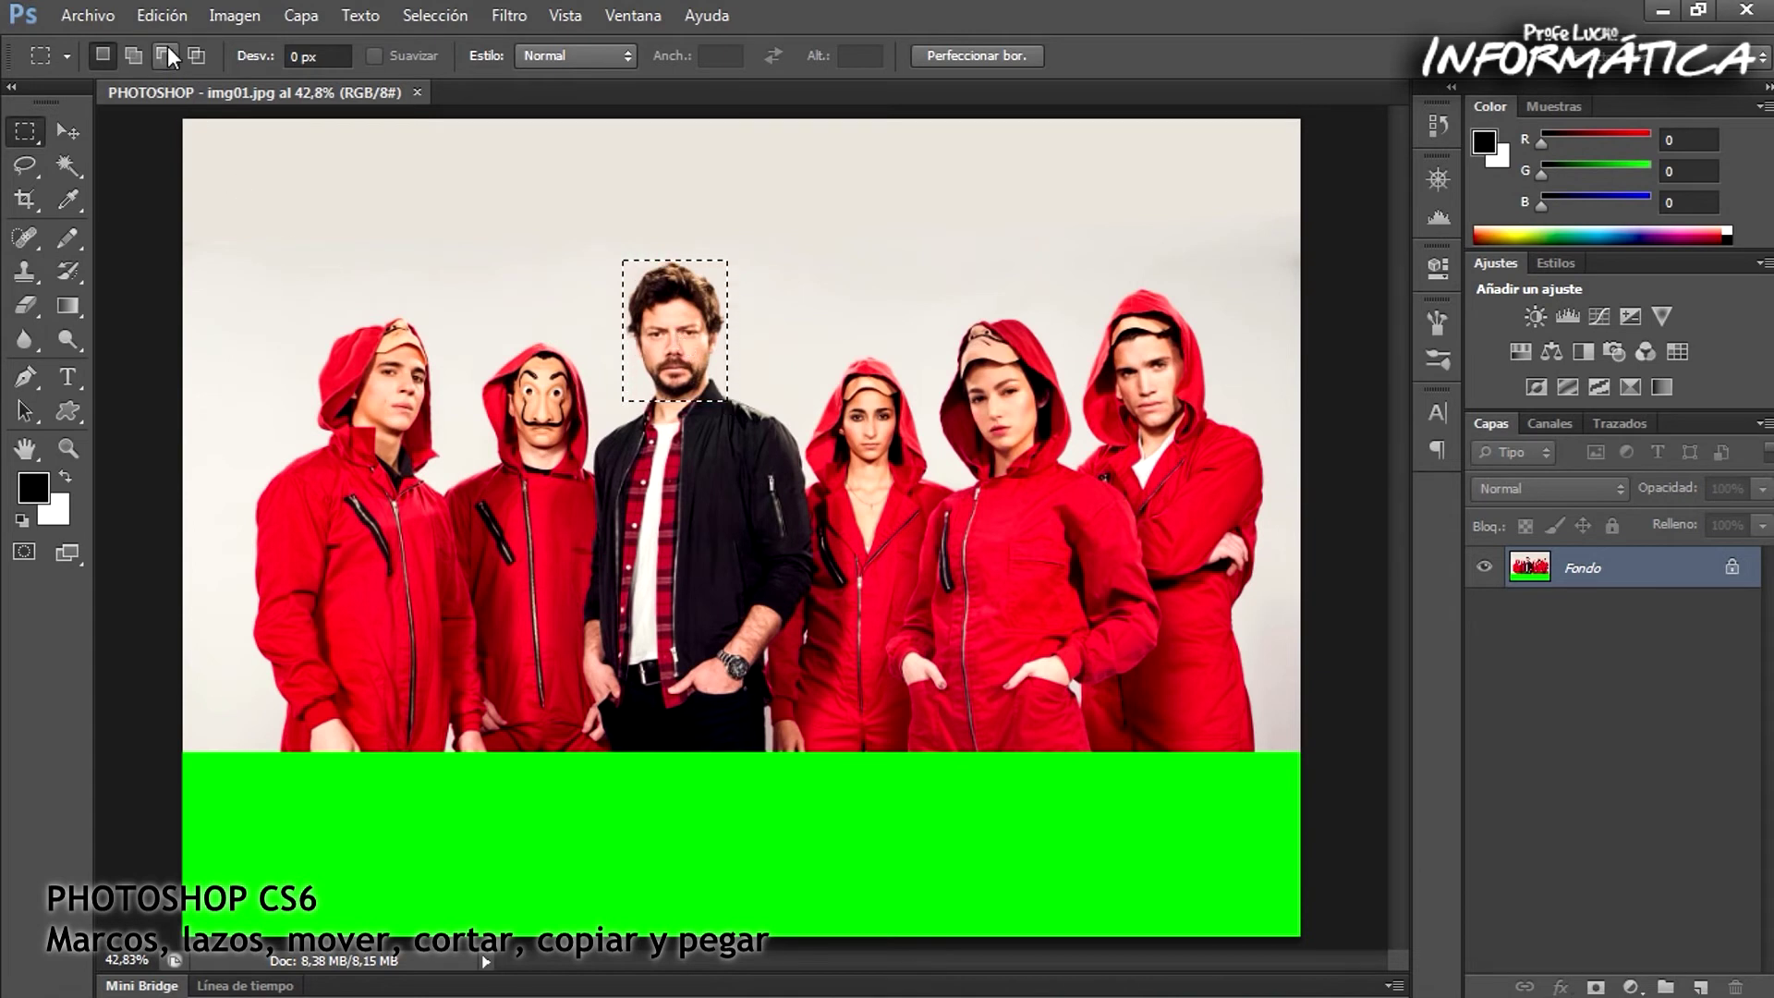
{"action": "left_click", "coordinate": [154, 18]}
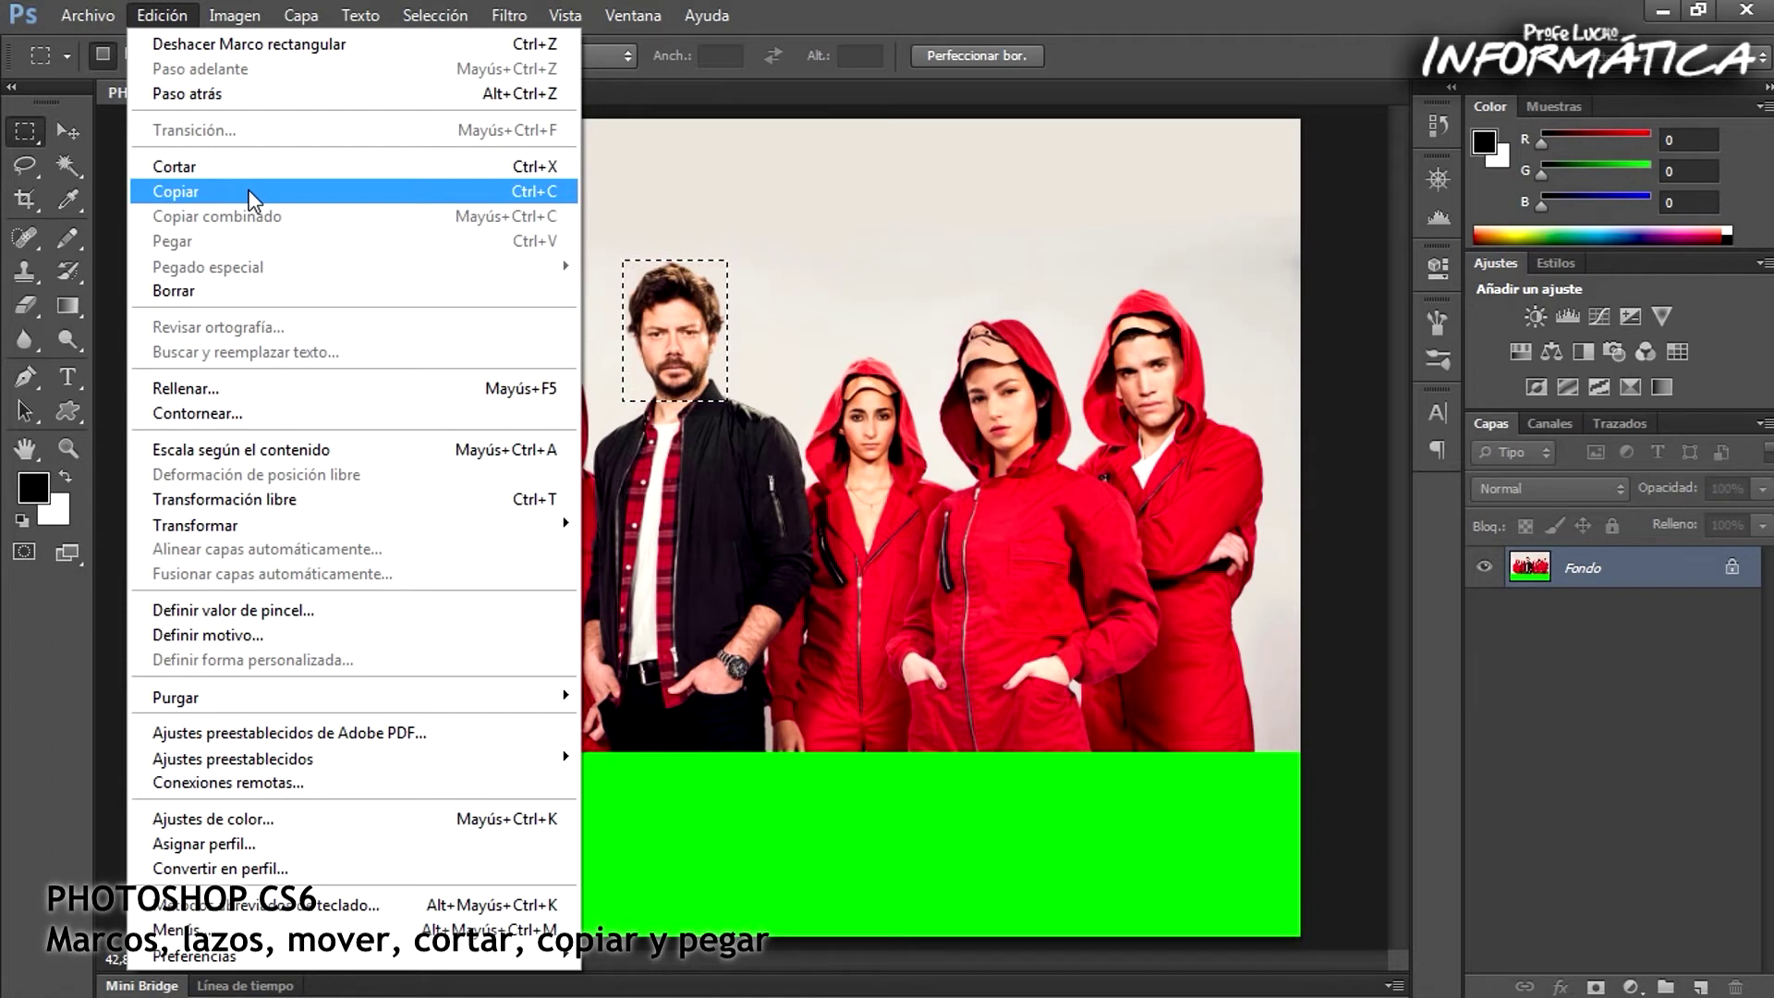
Copy the framed head with Edición > Copiar and paste it as Capa 1 with Edición > Pegar
{"action": "left_click", "coordinate": [254, 191]}
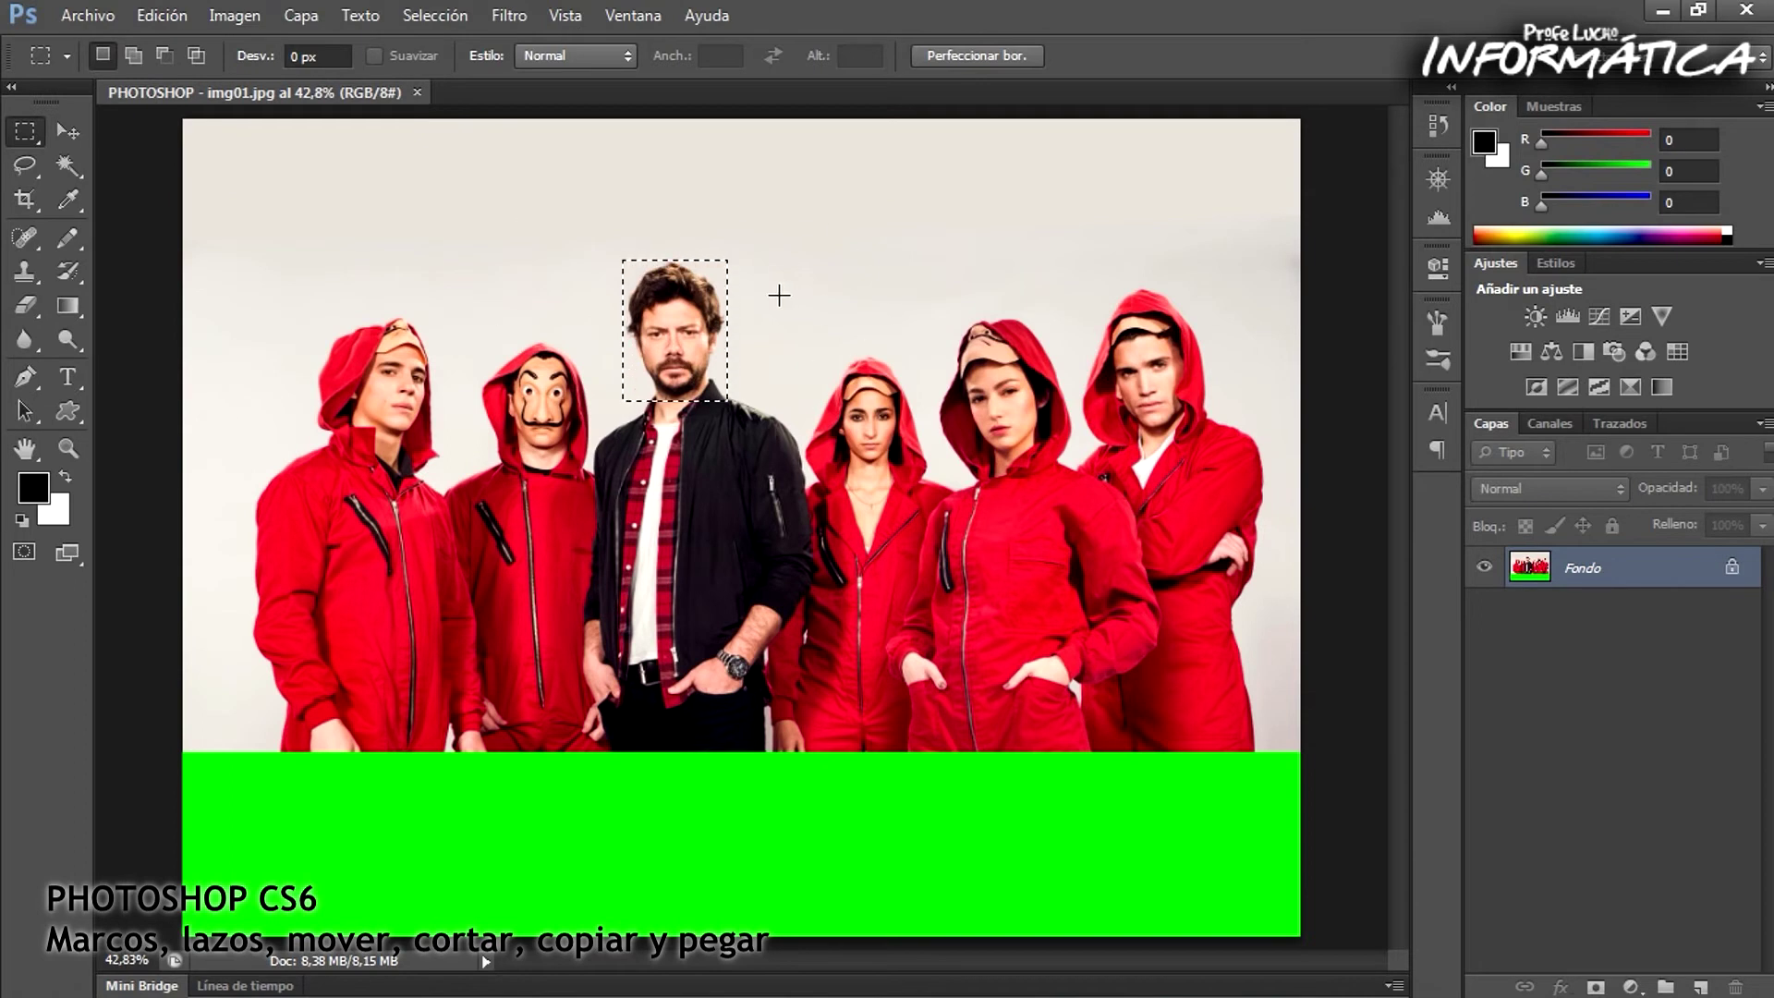
{"action": "left_click", "coordinate": [151, 13]}
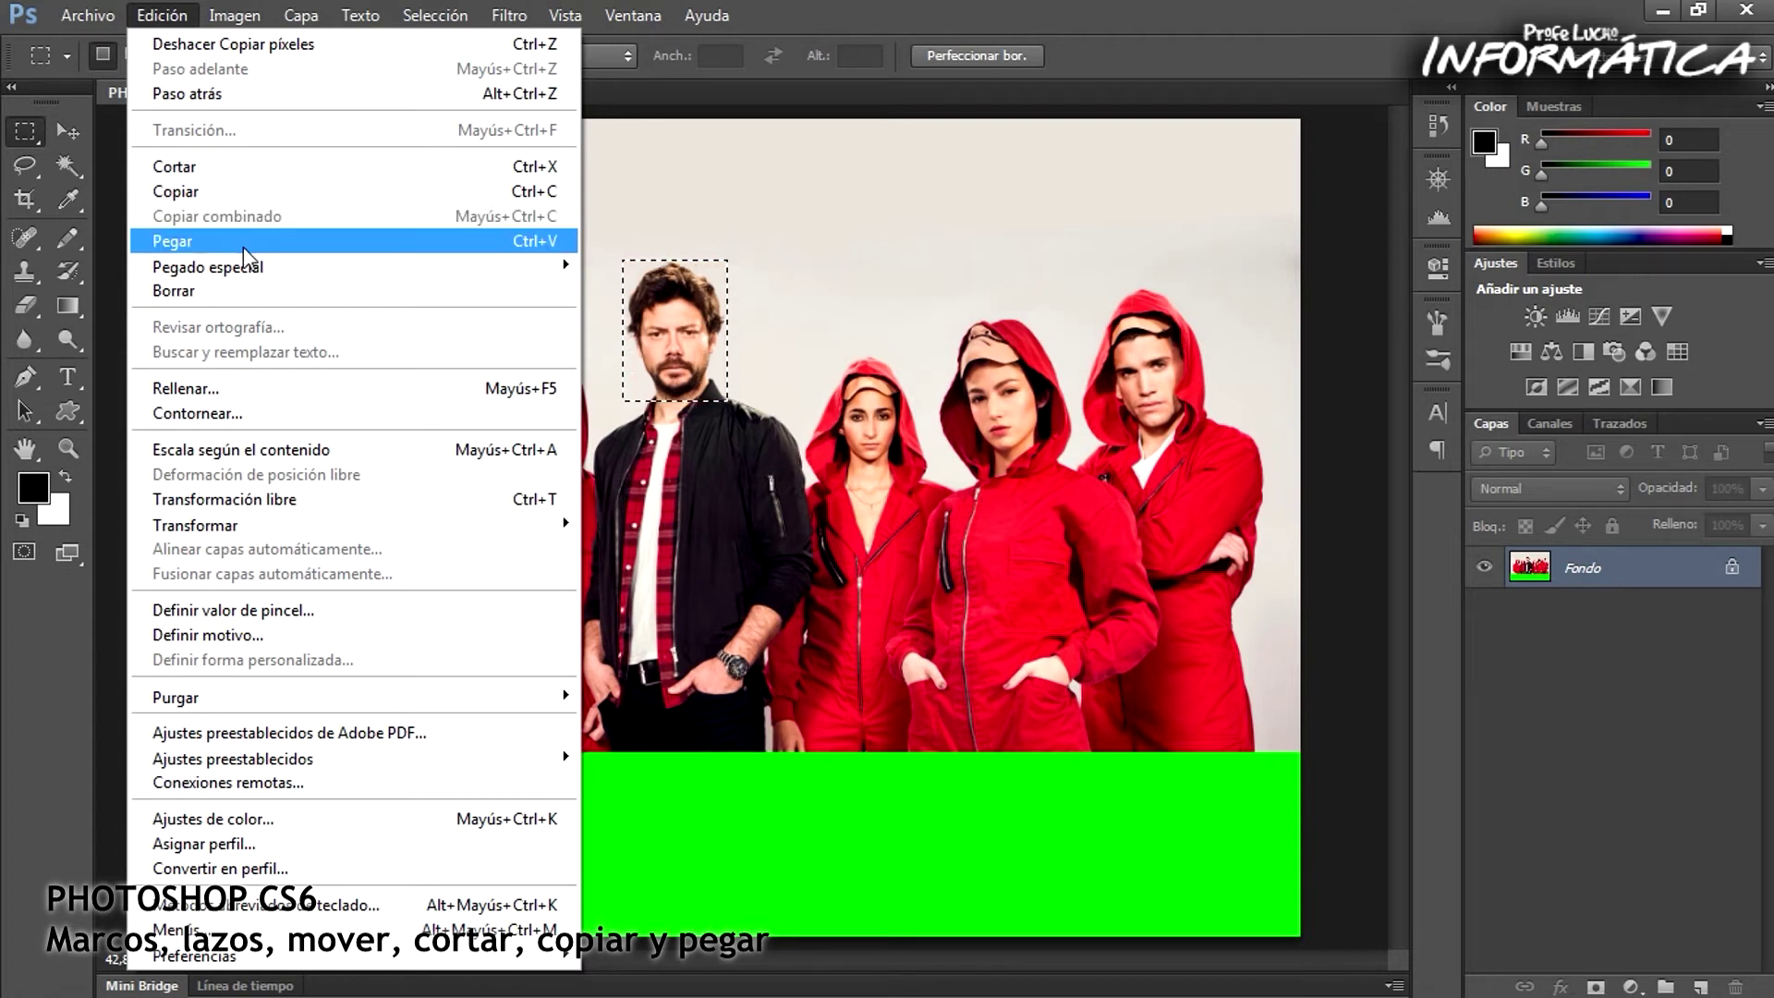
{"action": "left_click", "coordinate": [240, 241]}
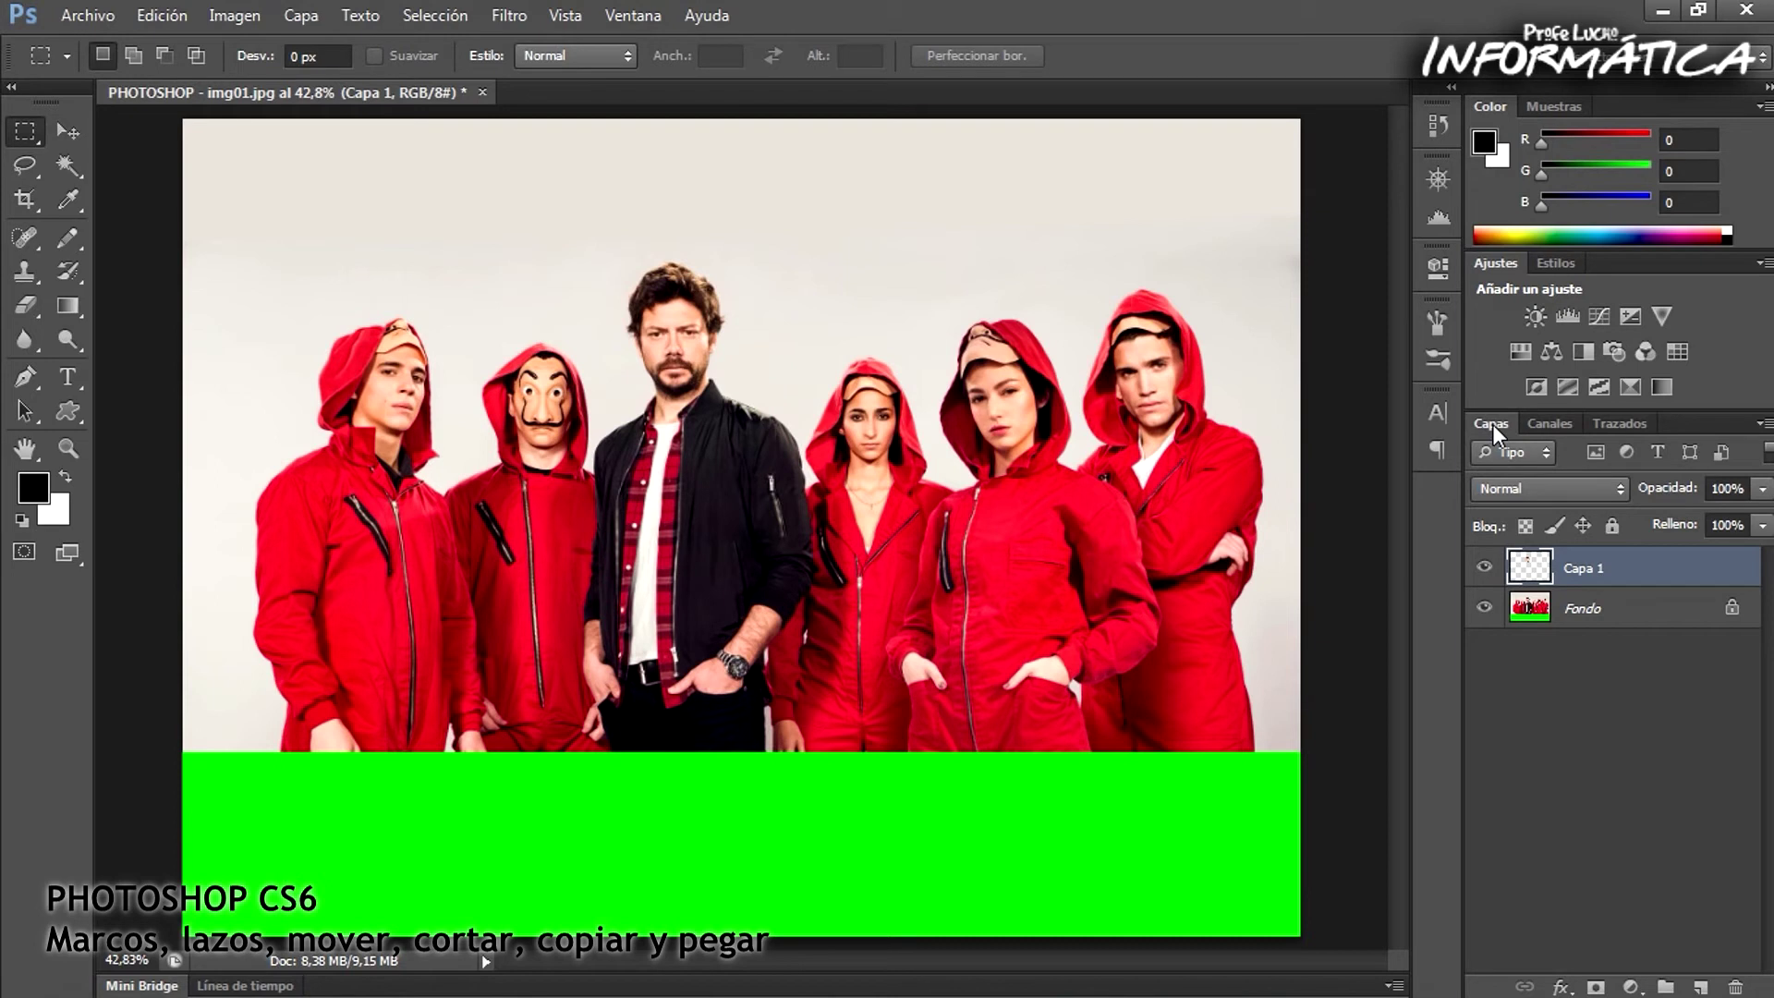
{"action": "left_click", "coordinate": [564, 15]}
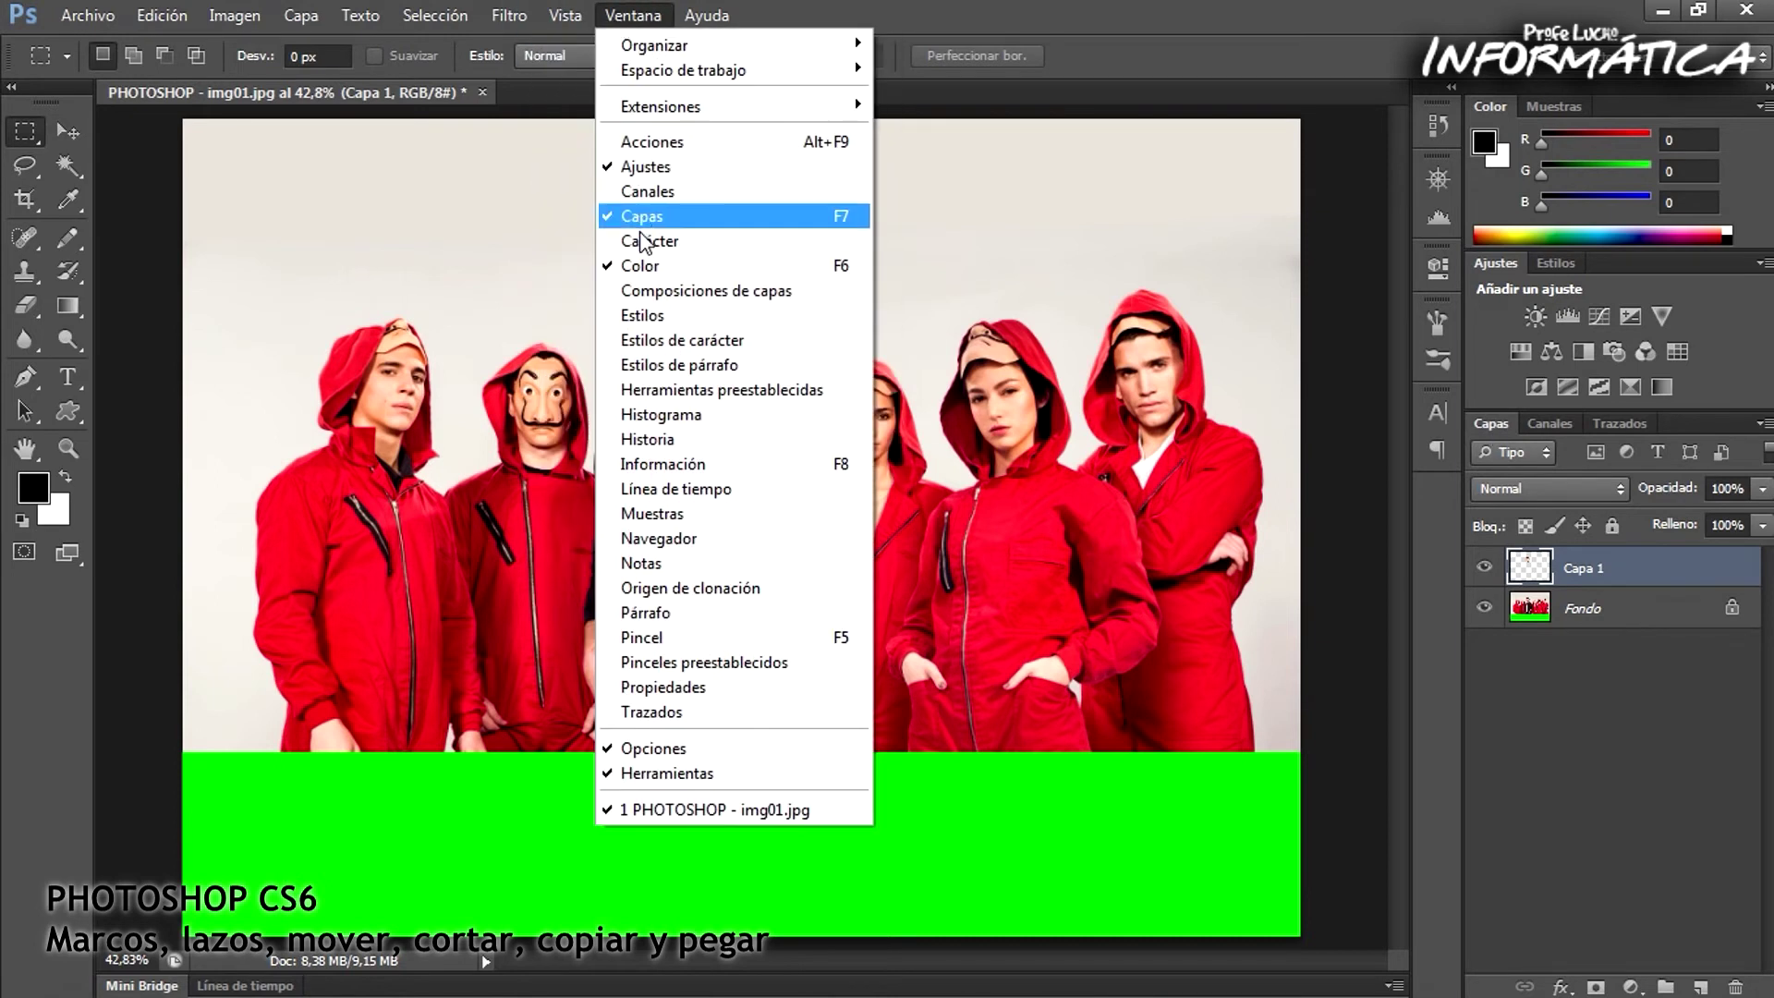
{"action": "left_click", "coordinate": [1655, 756]}
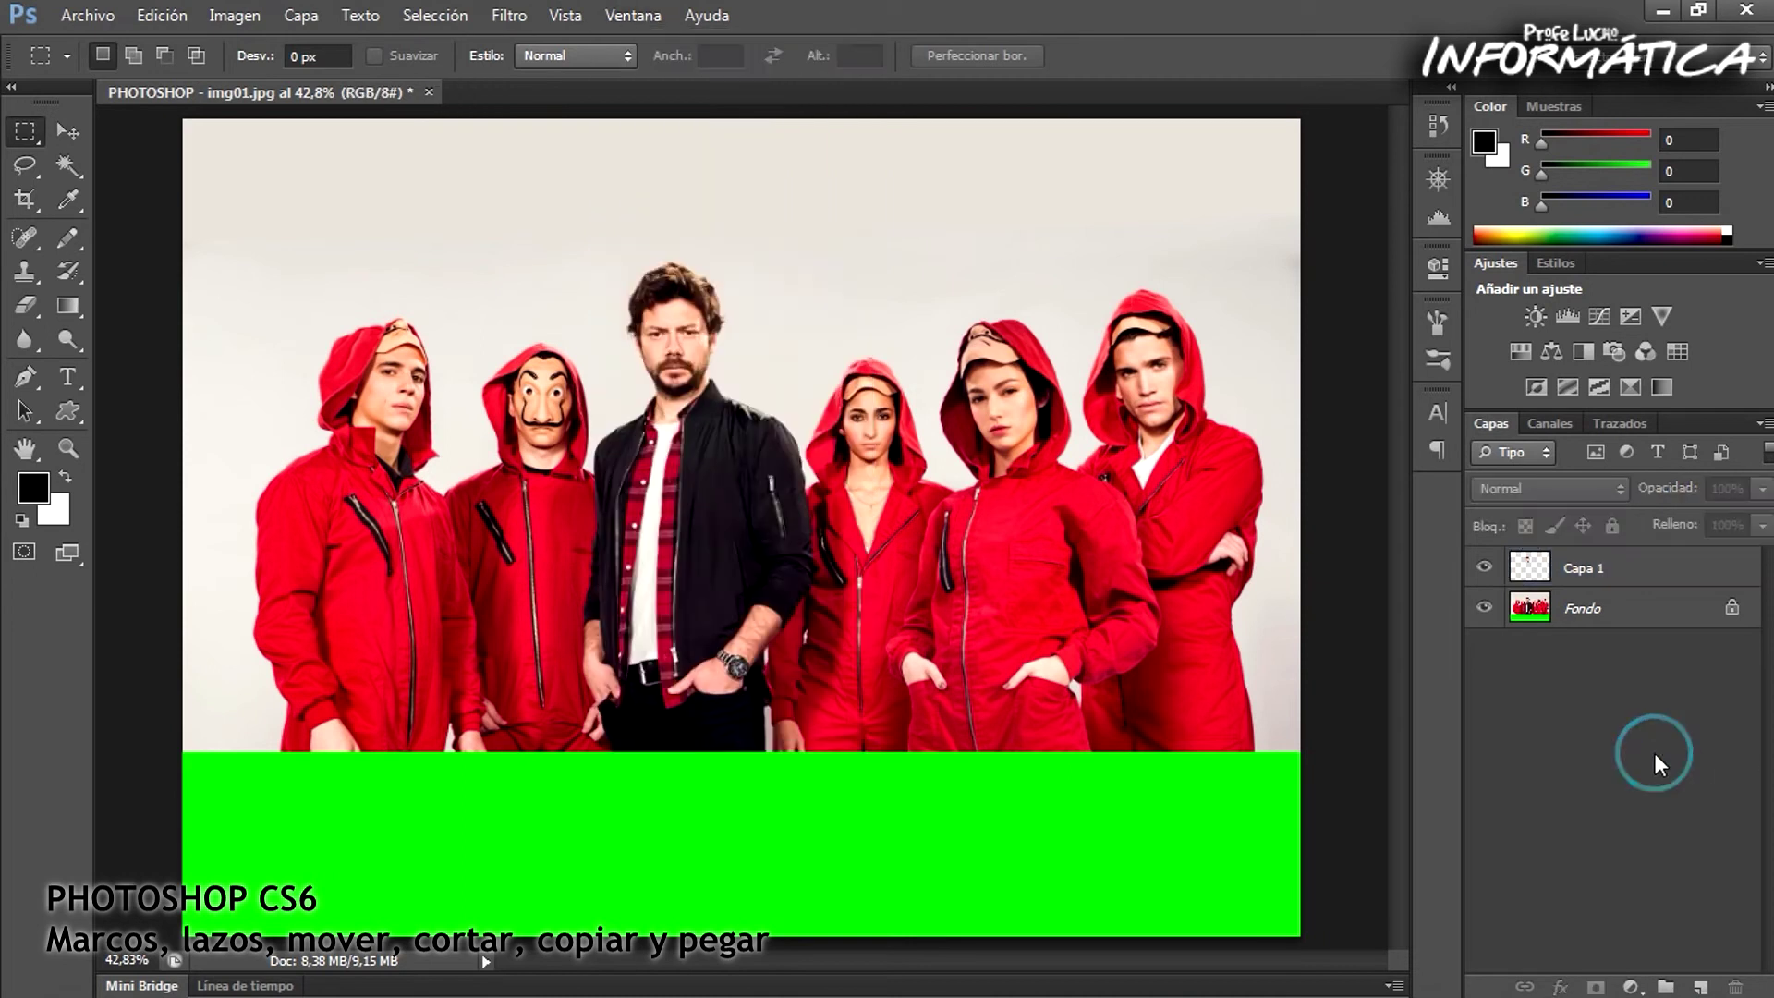
{"action": "left_click", "coordinate": [1591, 613]}
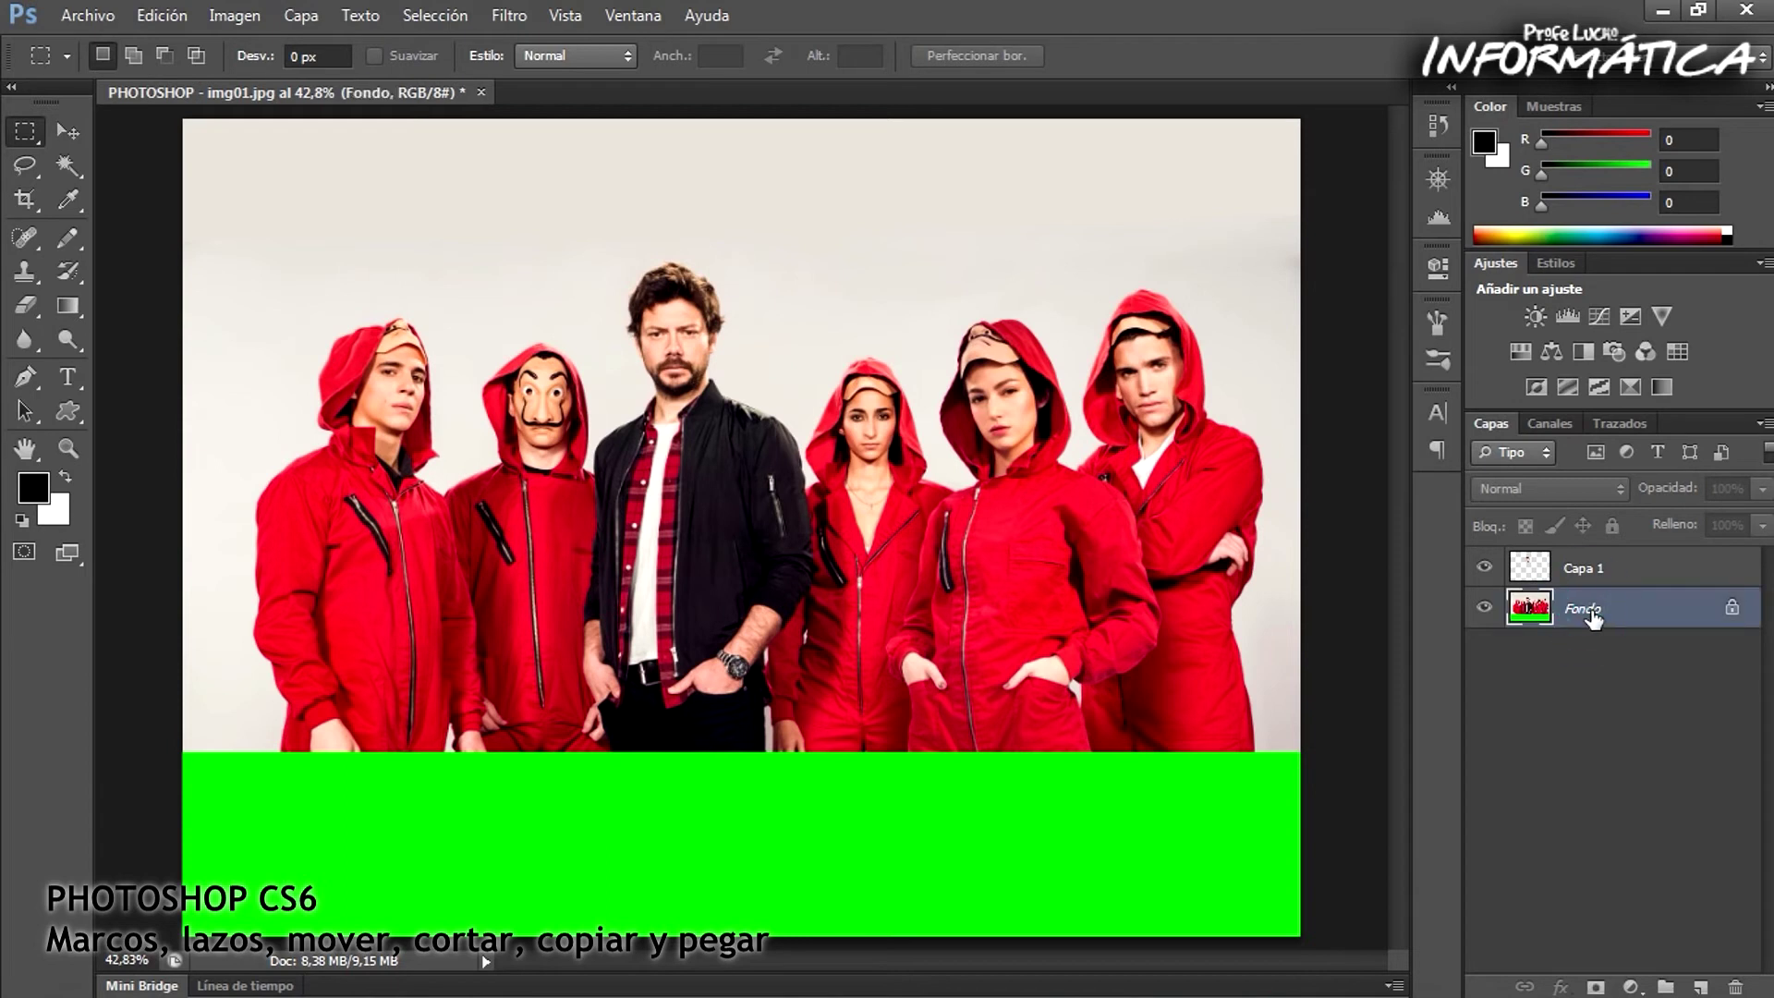
{"action": "left_click", "coordinate": [1626, 570]}
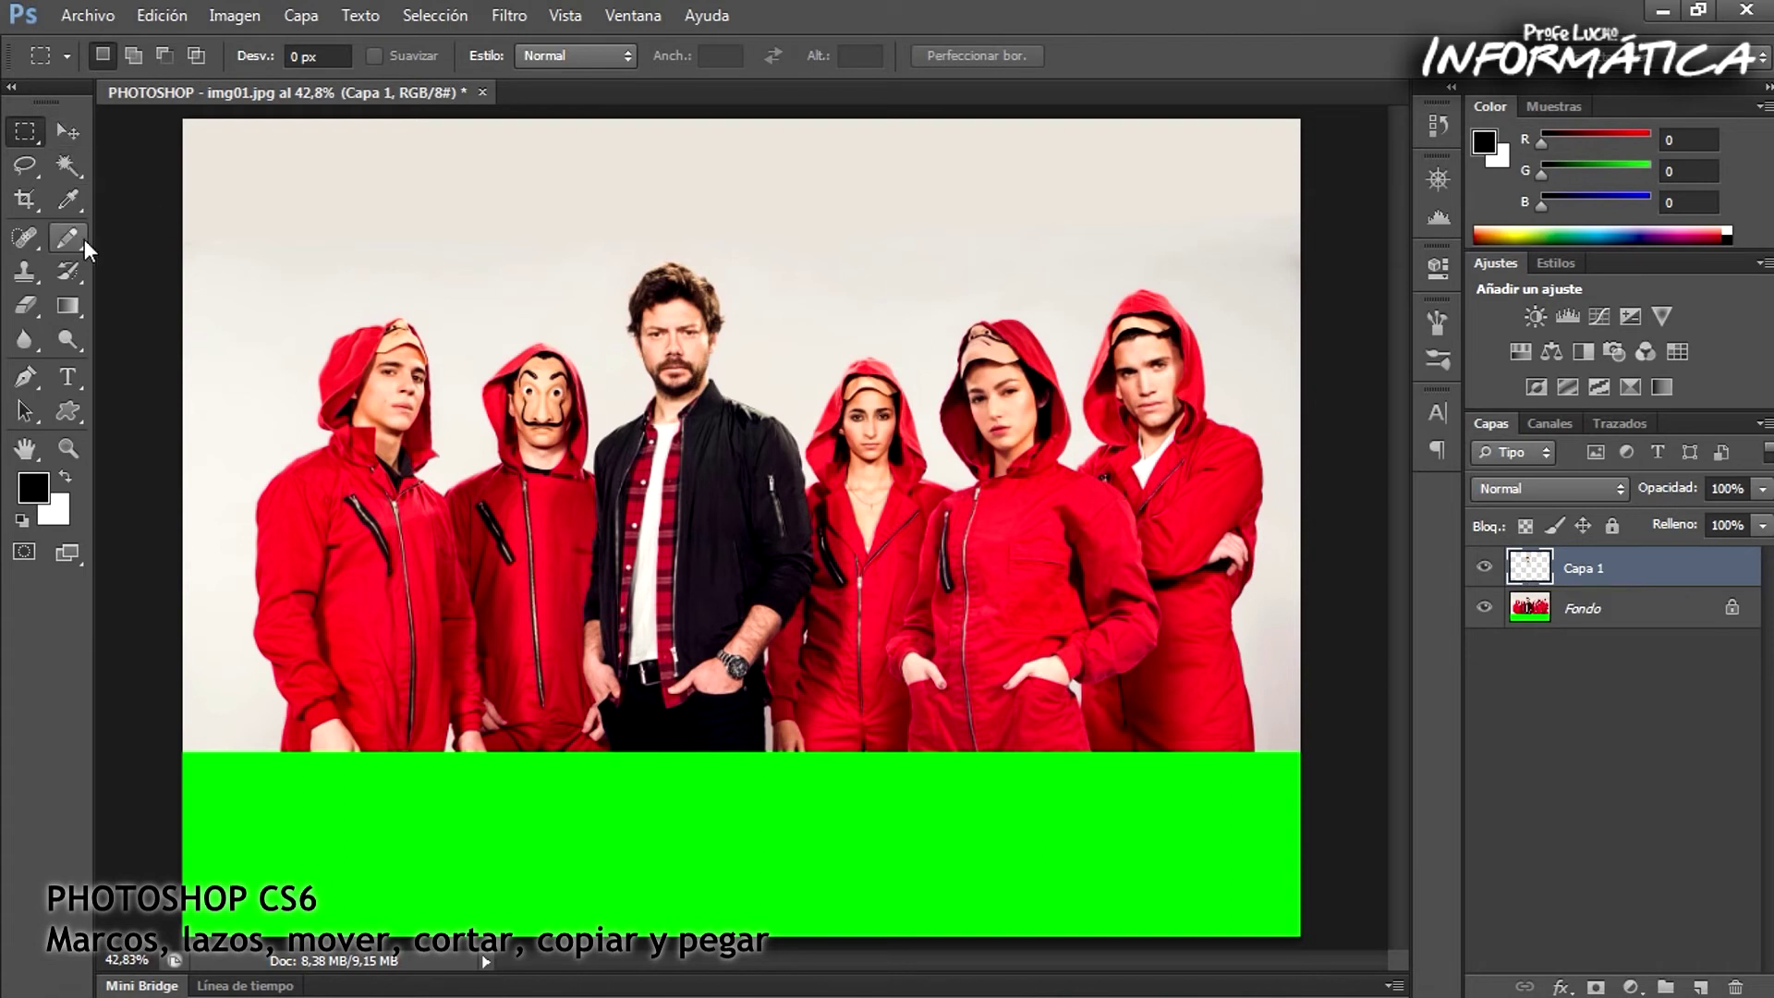
{"action": "left_click", "coordinate": [66, 135]}
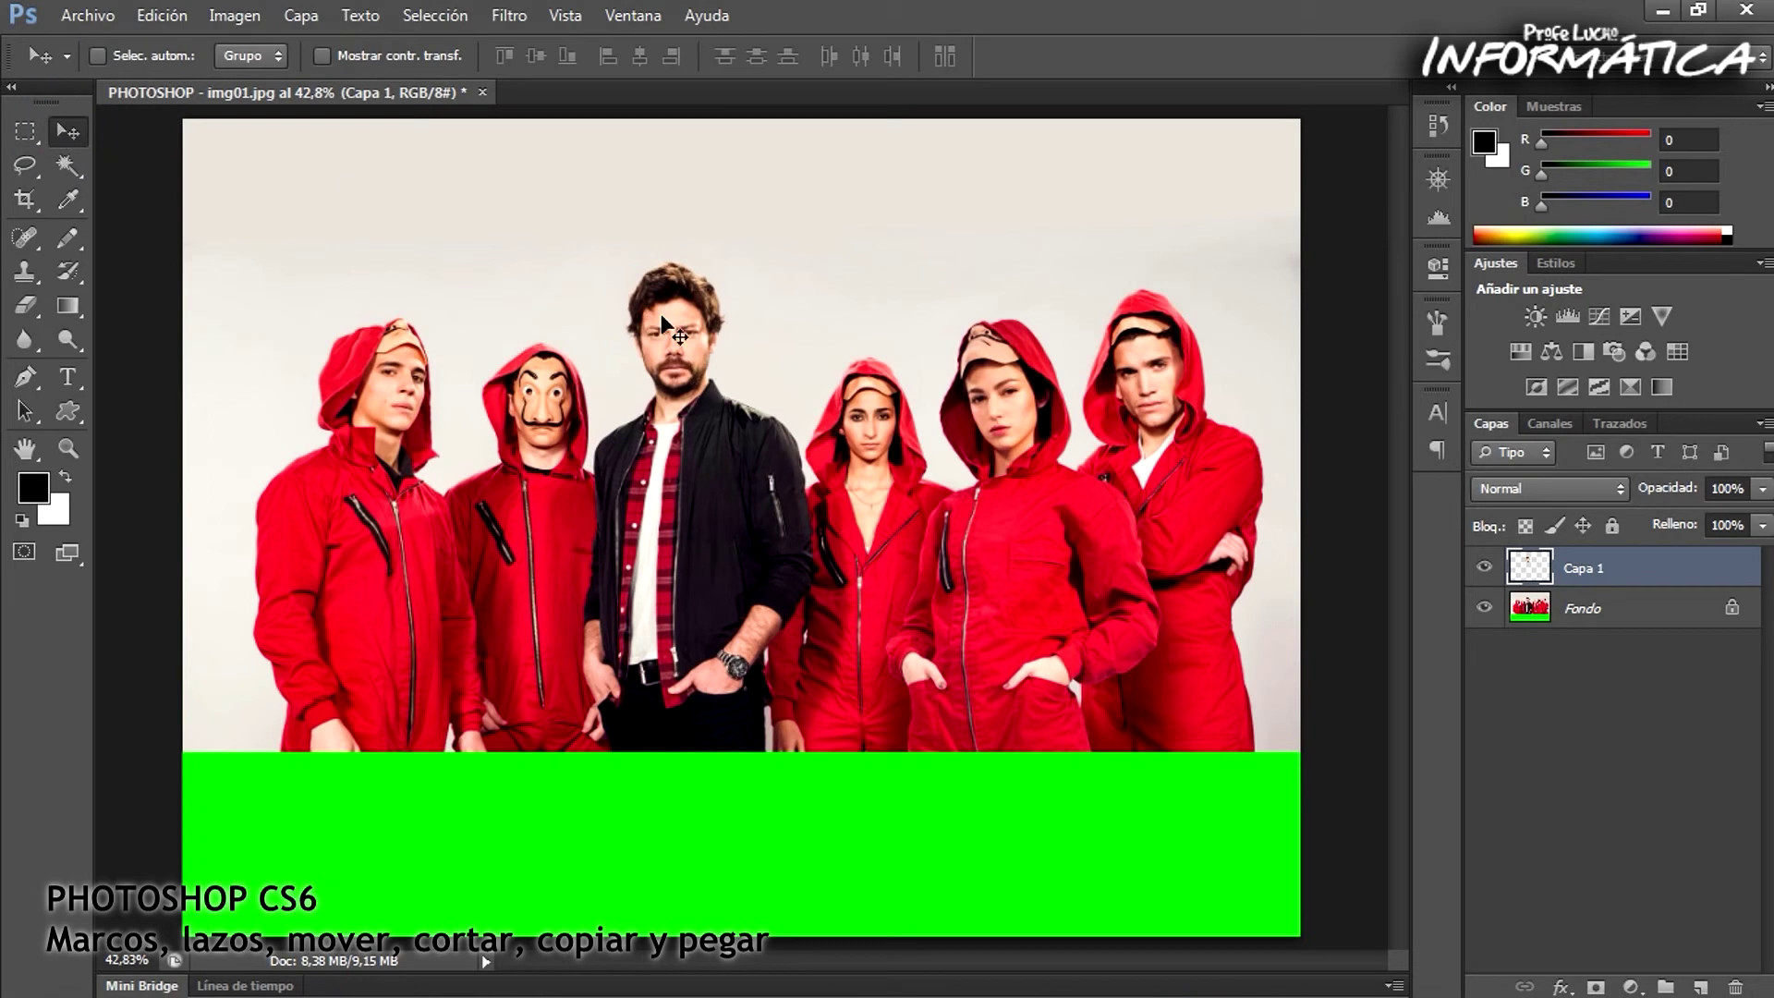
Drag the Capa 1 head copy to the left end of the green strip and nudge it into place
{"action": "mouse_move", "coordinate": [661, 316]}
{"action": "left_mouse_down"}
{"action": "mouse_move", "coordinate": [291, 846]}
{"action": "mouse_move", "coordinate": [236, 831]}
{"action": "left_mouse_up"}
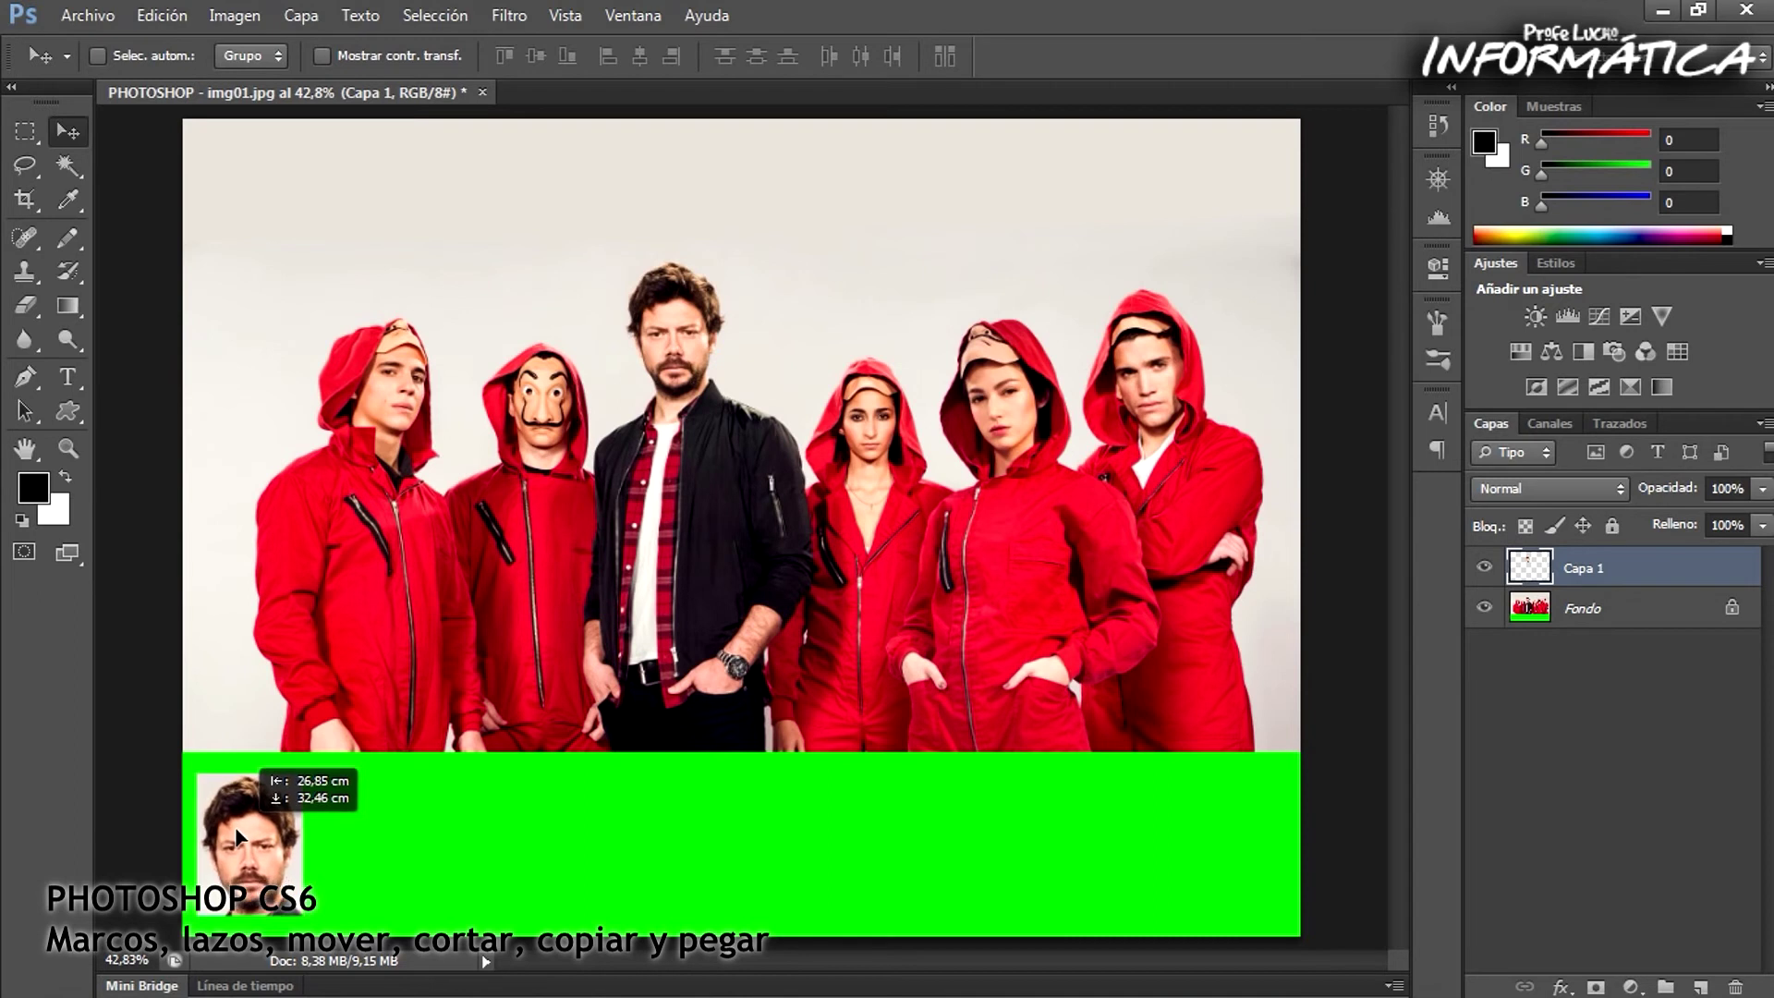
{"action": "left_click_drag", "start_coordinate": [234, 826], "coordinate": [236, 830]}
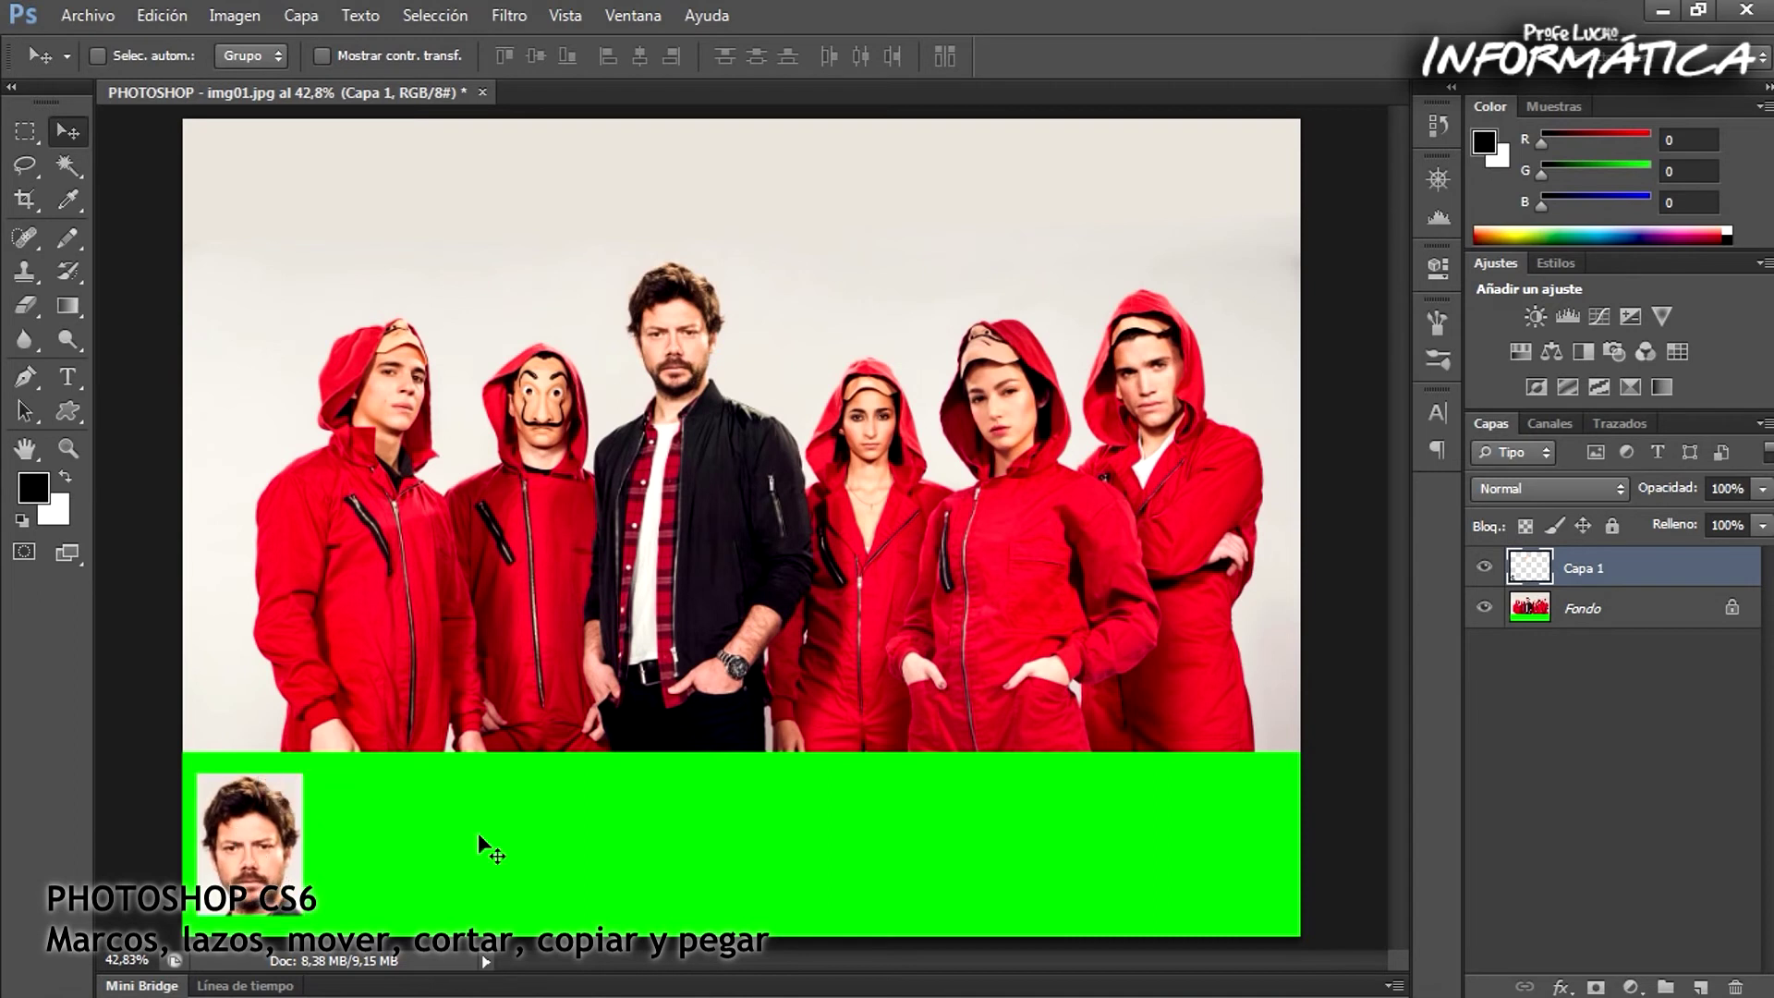
{"action": "left_click", "coordinate": [256, 852]}
{"action": "left_click_drag", "start_coordinate": [260, 856], "coordinate": [264, 859]}
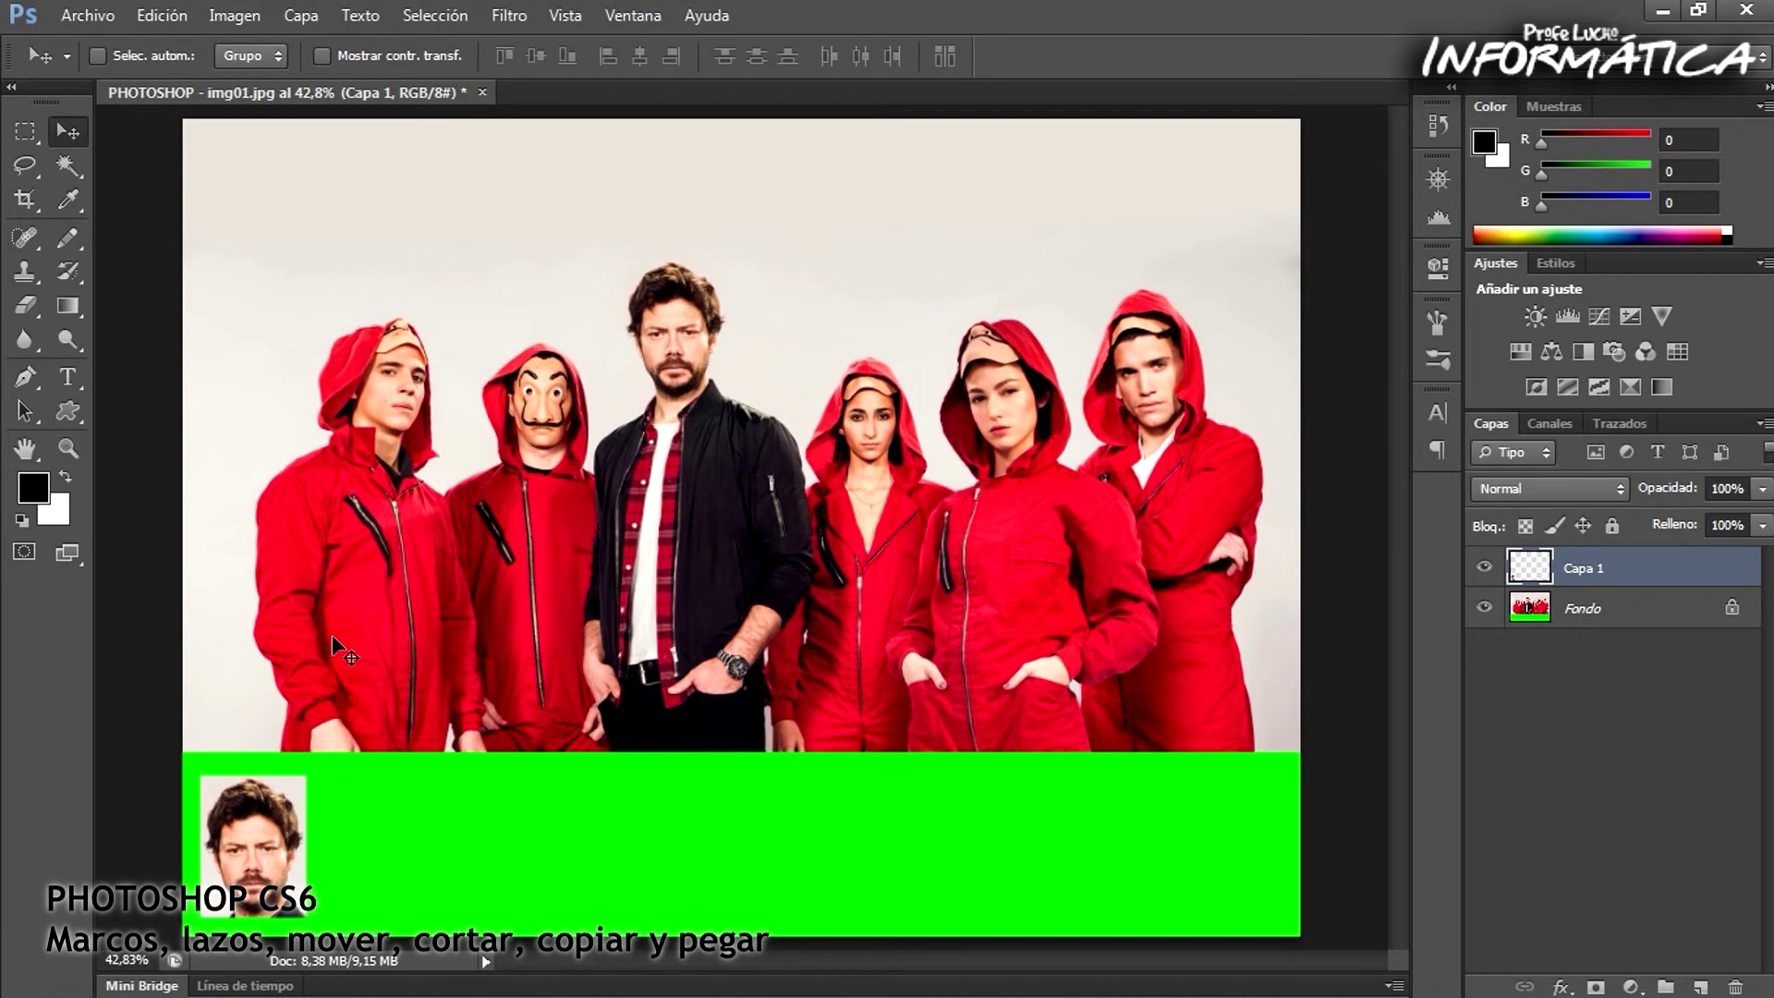
Switch to the Elliptical Marquee and try a few practice ellipses on the background
{"action": "left_click", "coordinate": [25, 137]}
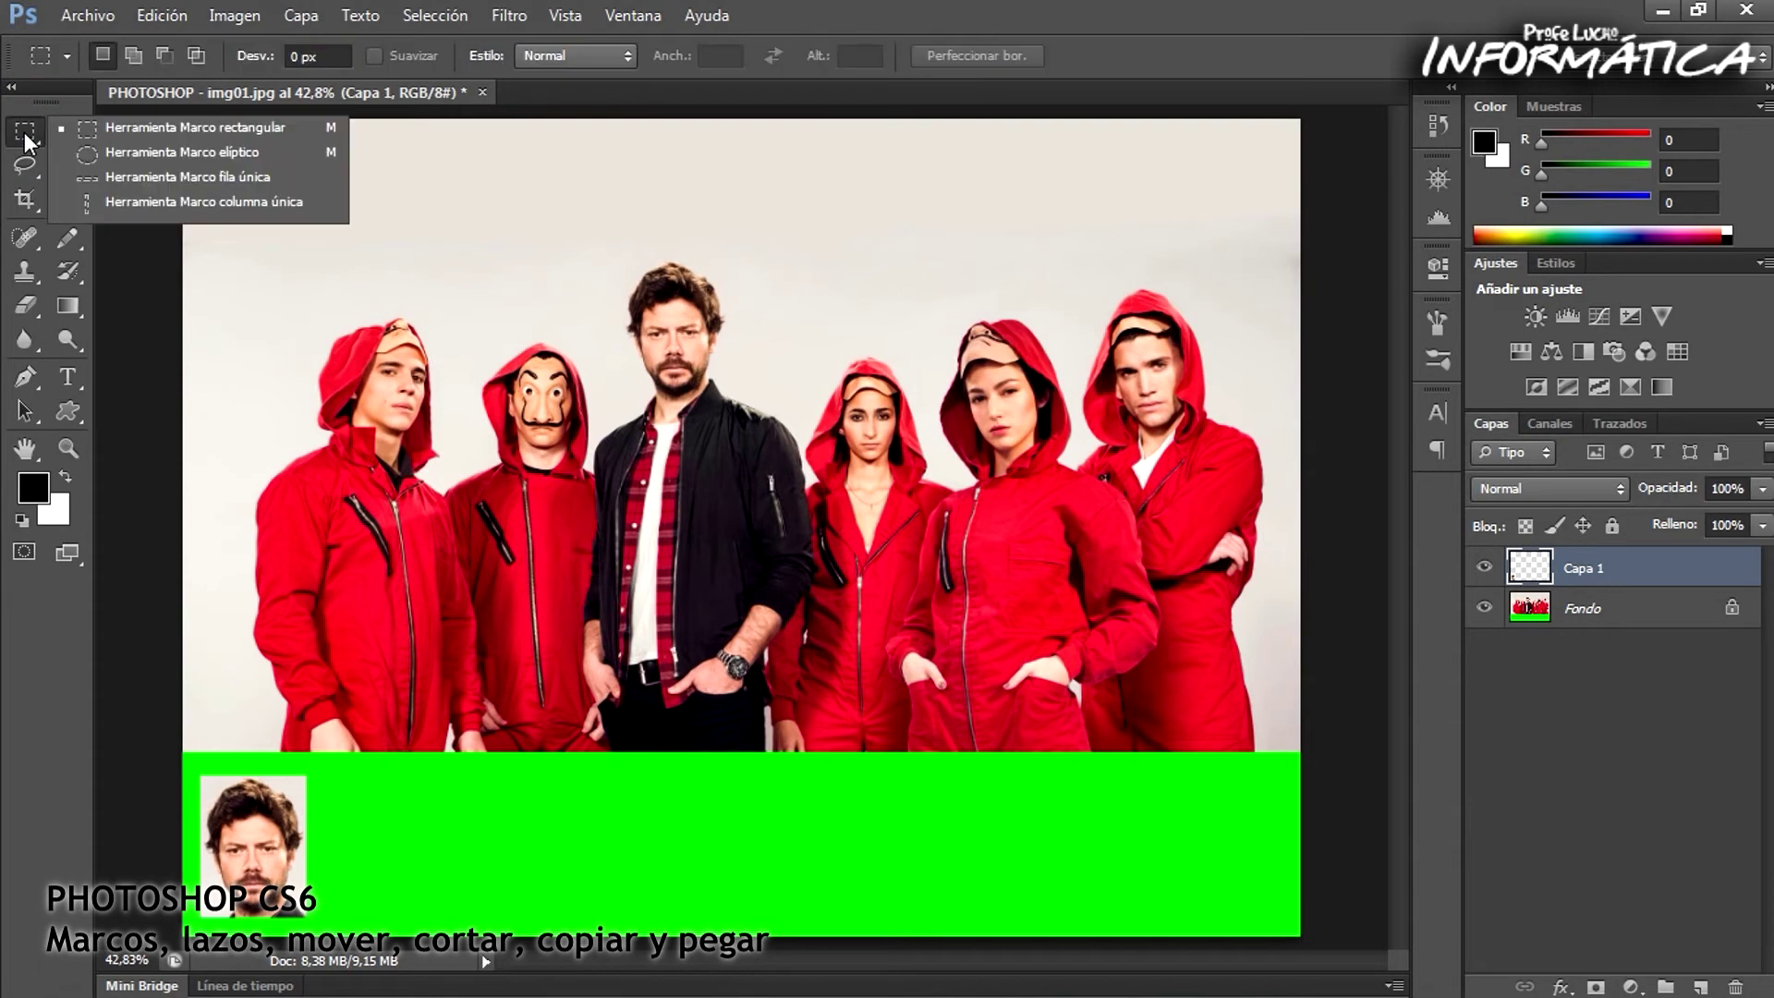
{"action": "left_click", "coordinate": [132, 152]}
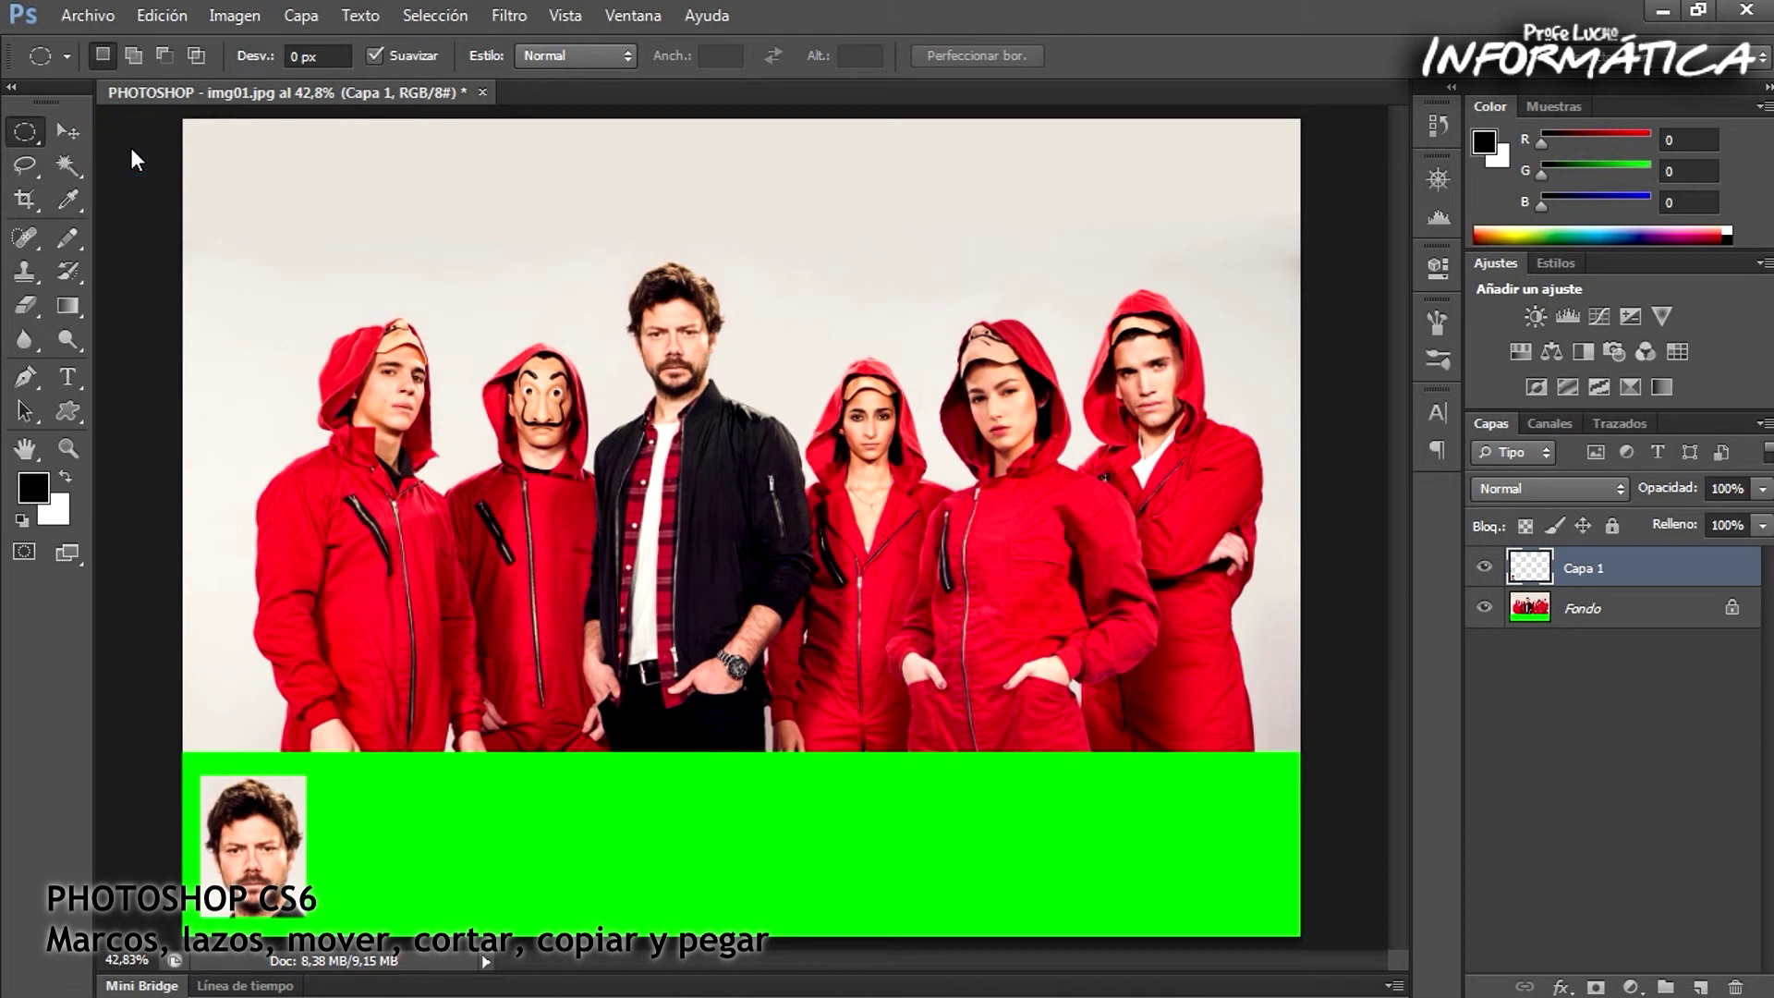
{"action": "left_click_drag", "start_coordinate": [293, 148], "coordinate": [372, 224]}
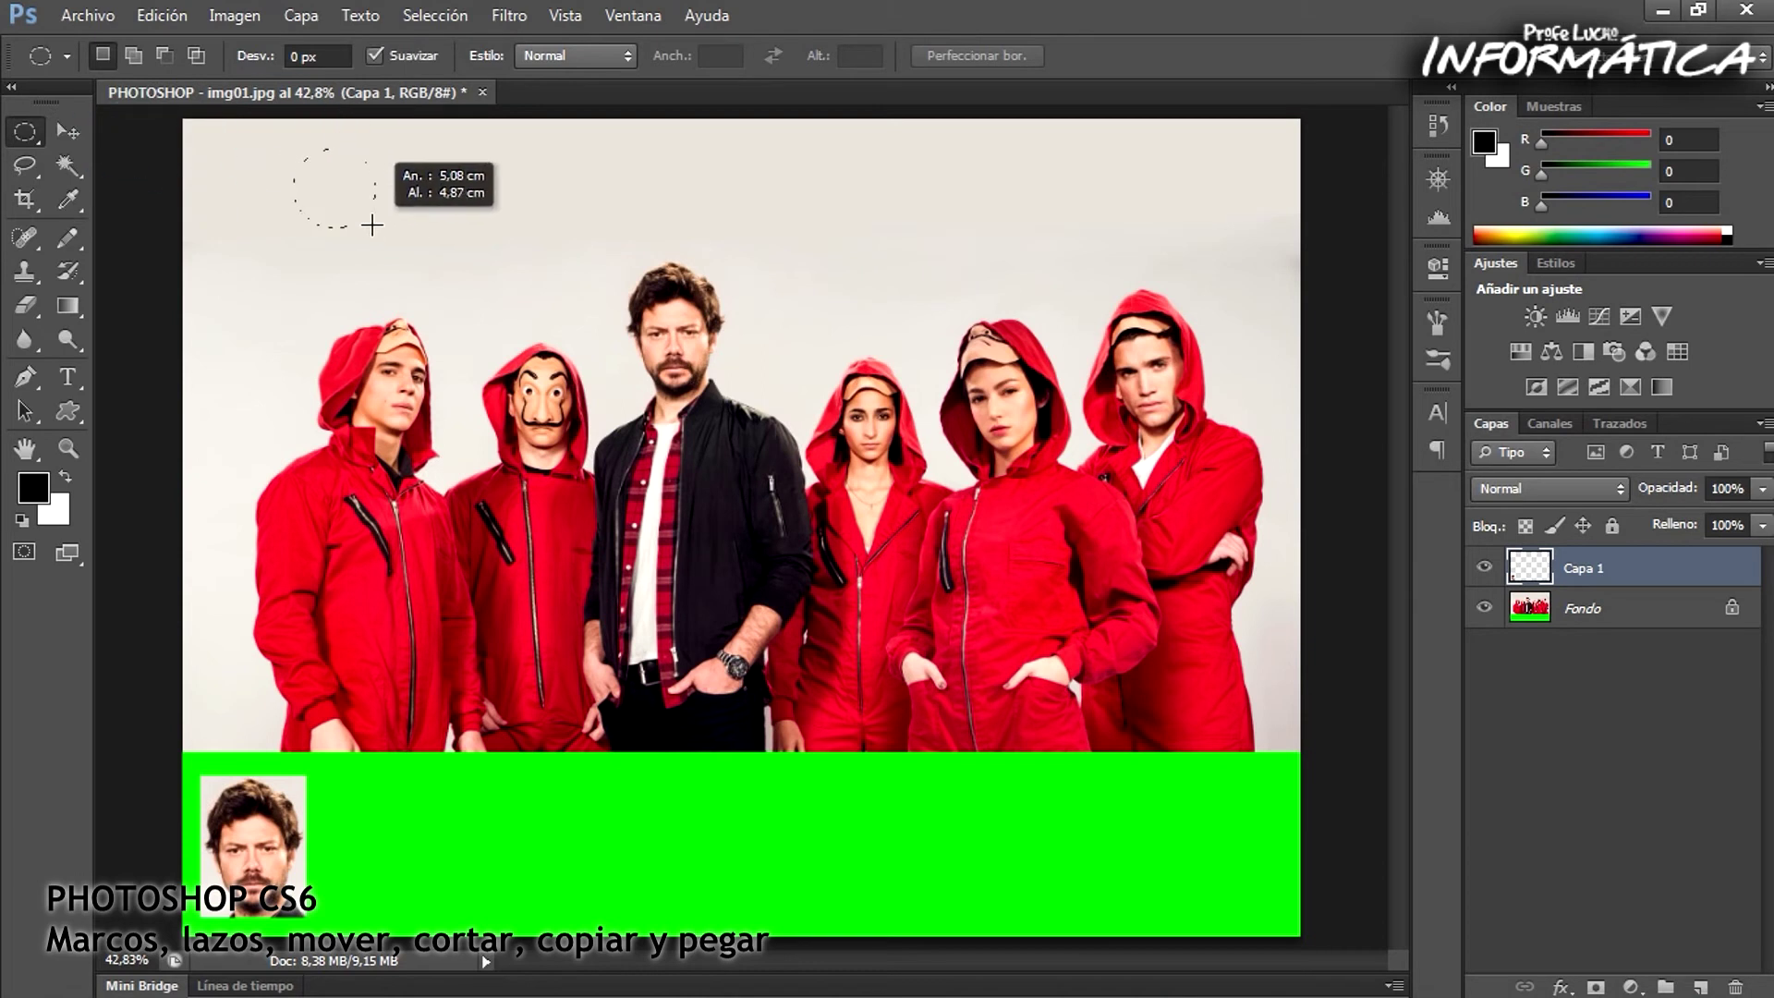
{"action": "mouse_move", "coordinate": [516, 154]}
{"action": "left_mouse_down"}
{"action": "mouse_move", "coordinate": [579, 174]}
{"action": "mouse_move", "coordinate": [1198, 214]}
{"action": "left_mouse_up"}
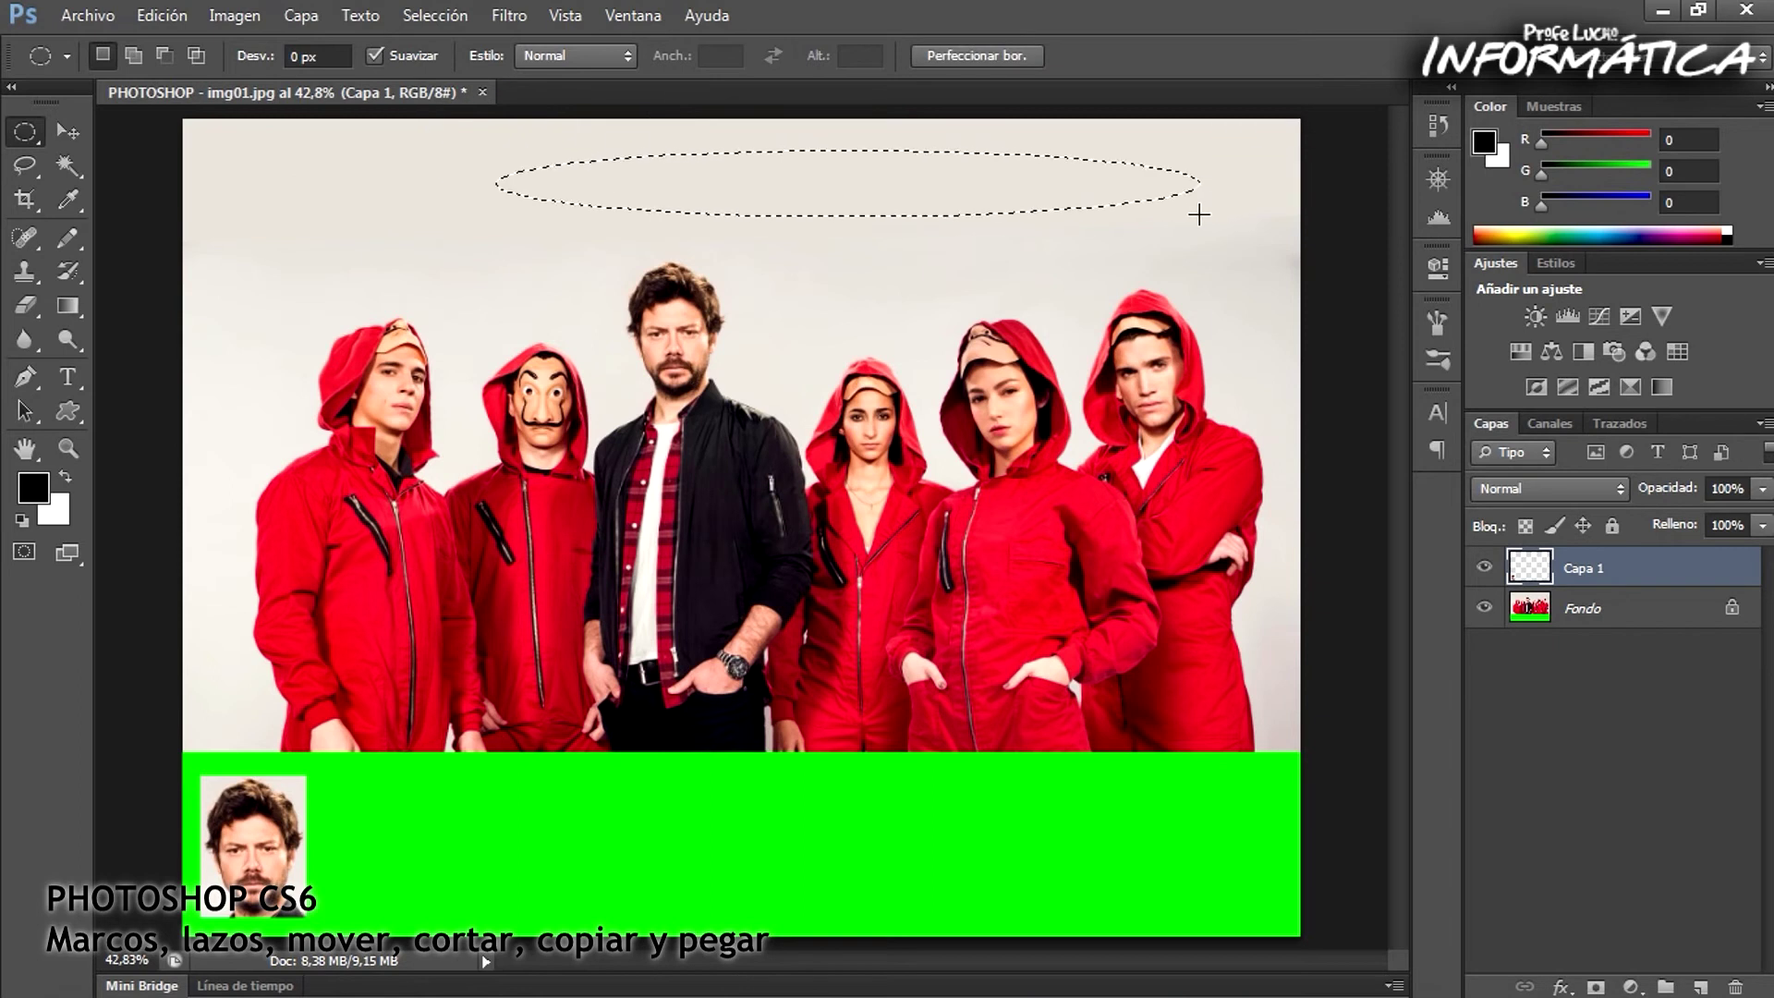
{"action": "left_click_drag", "start_coordinate": [222, 176], "coordinate": [299, 571]}
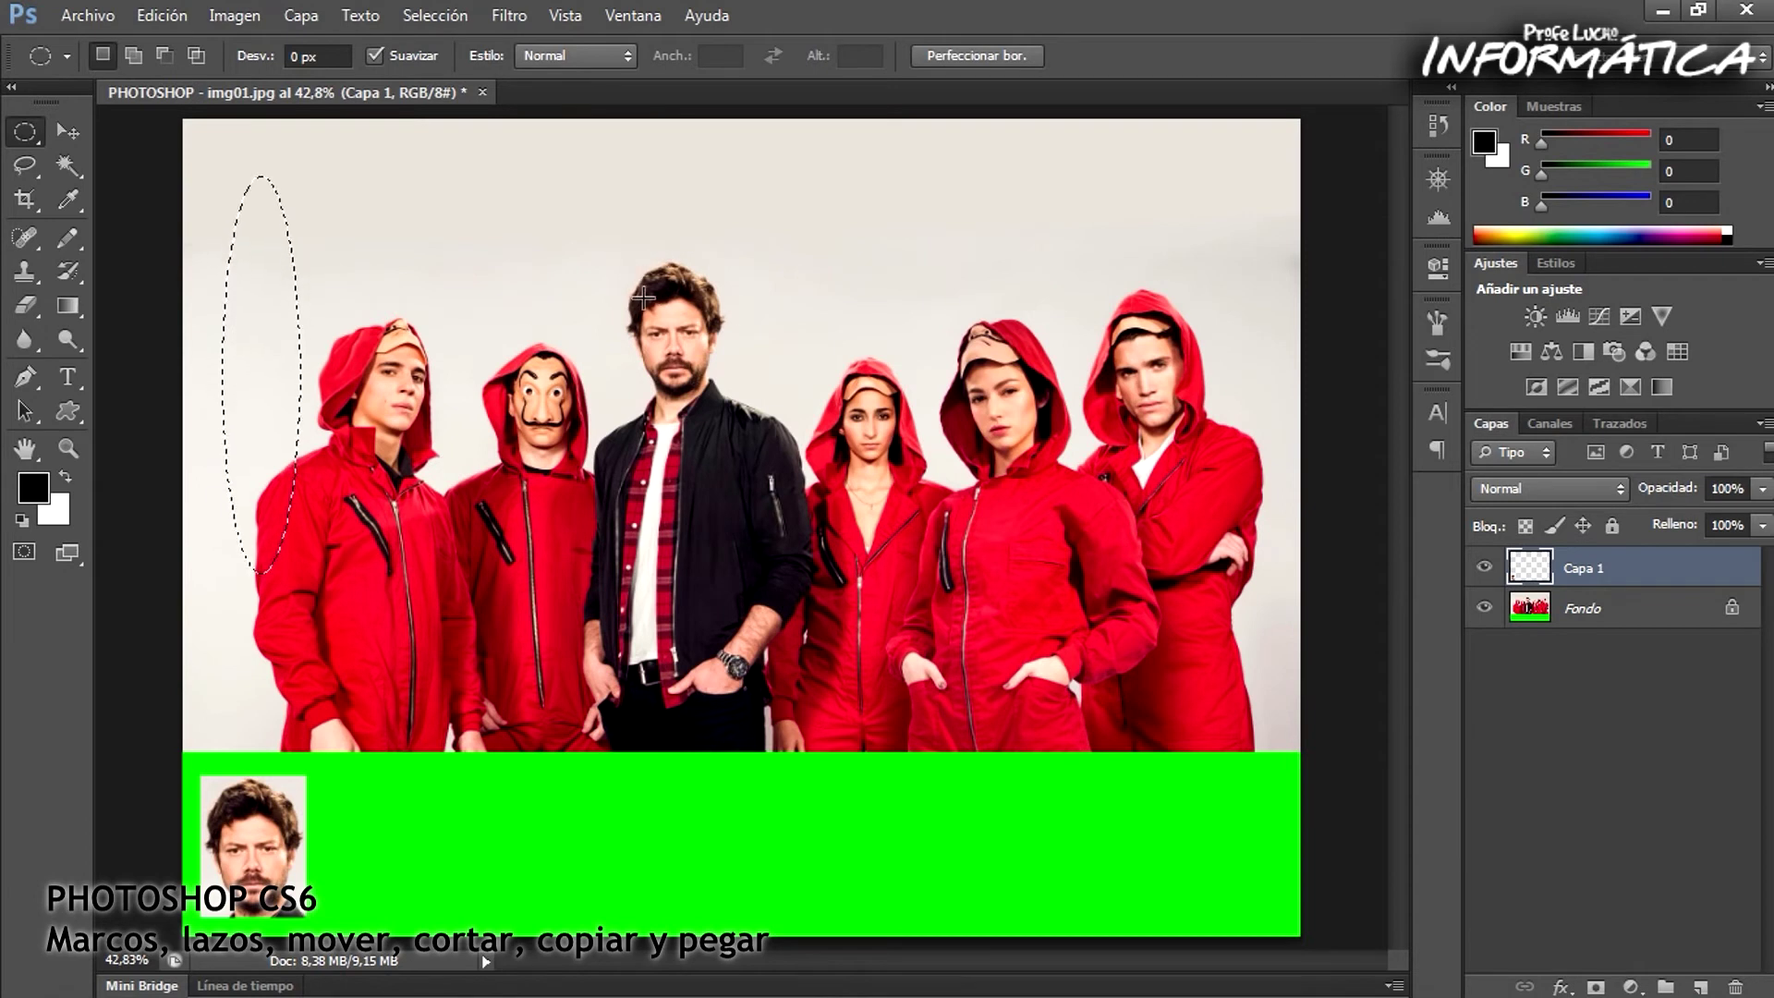
Draw an oval selection around the bearded man's head, redrawing it to fit
{"action": "left_click_drag", "start_coordinate": [639, 296], "coordinate": [707, 386]}
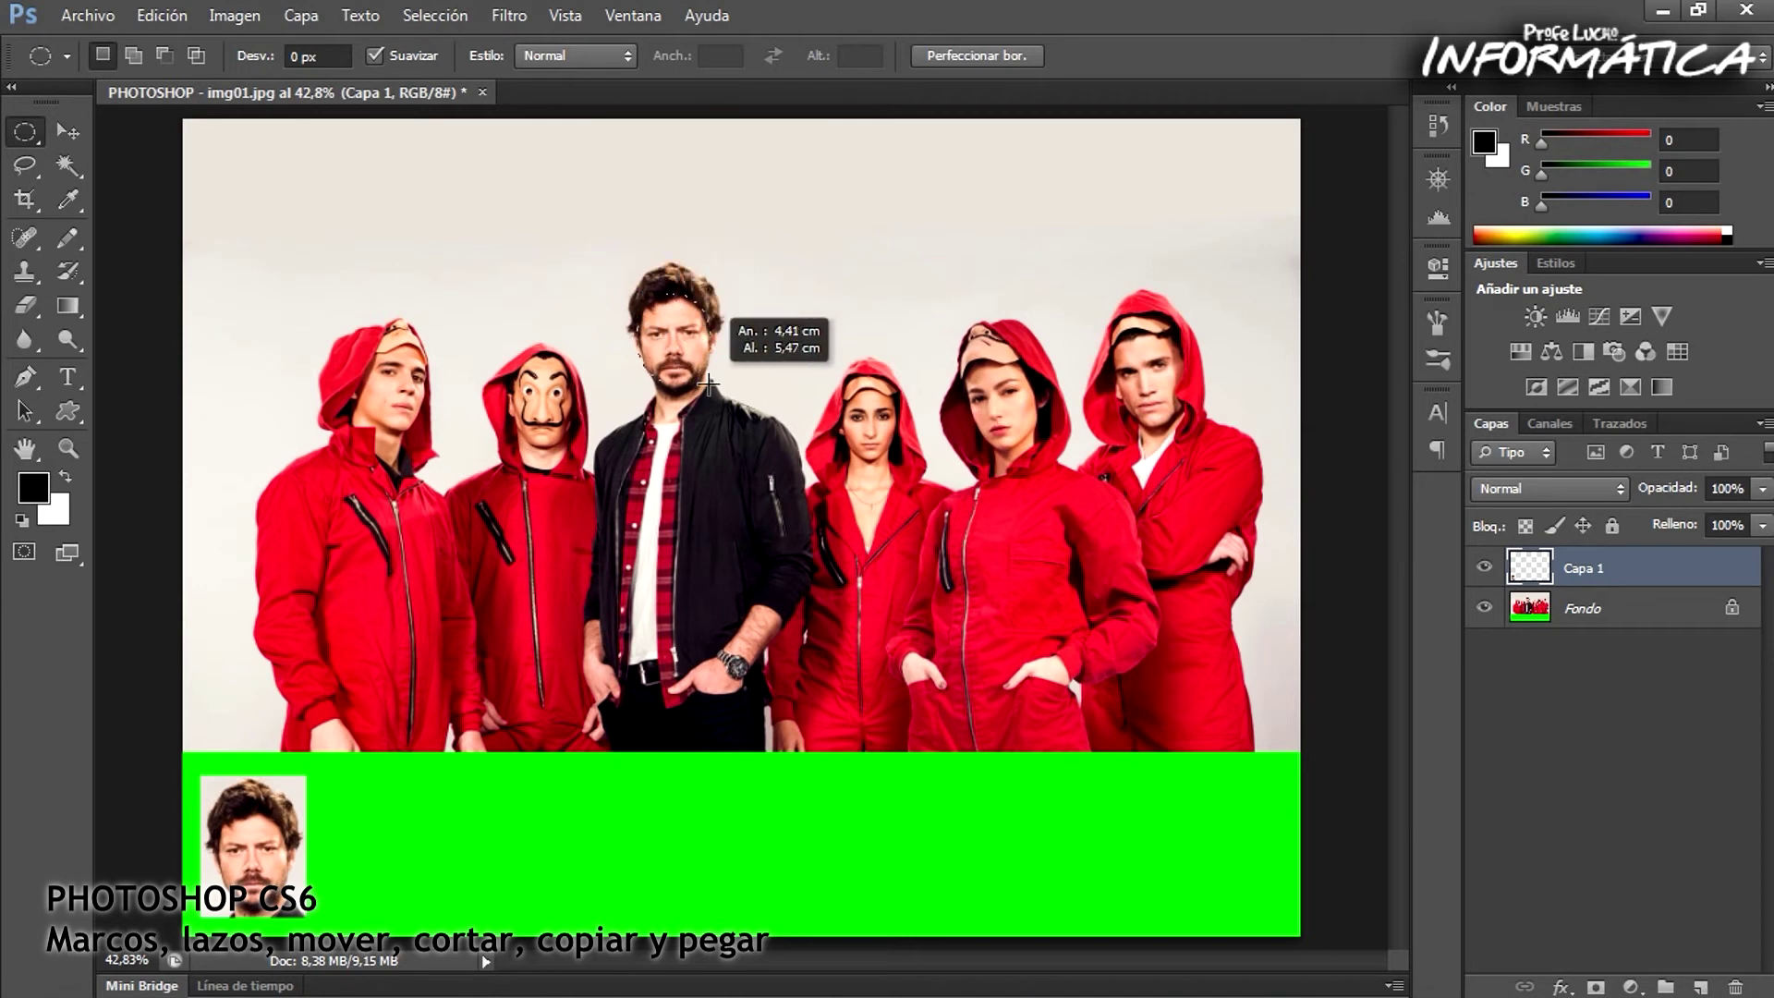
{"action": "left_click_drag", "start_coordinate": [706, 387], "coordinate": [708, 390]}
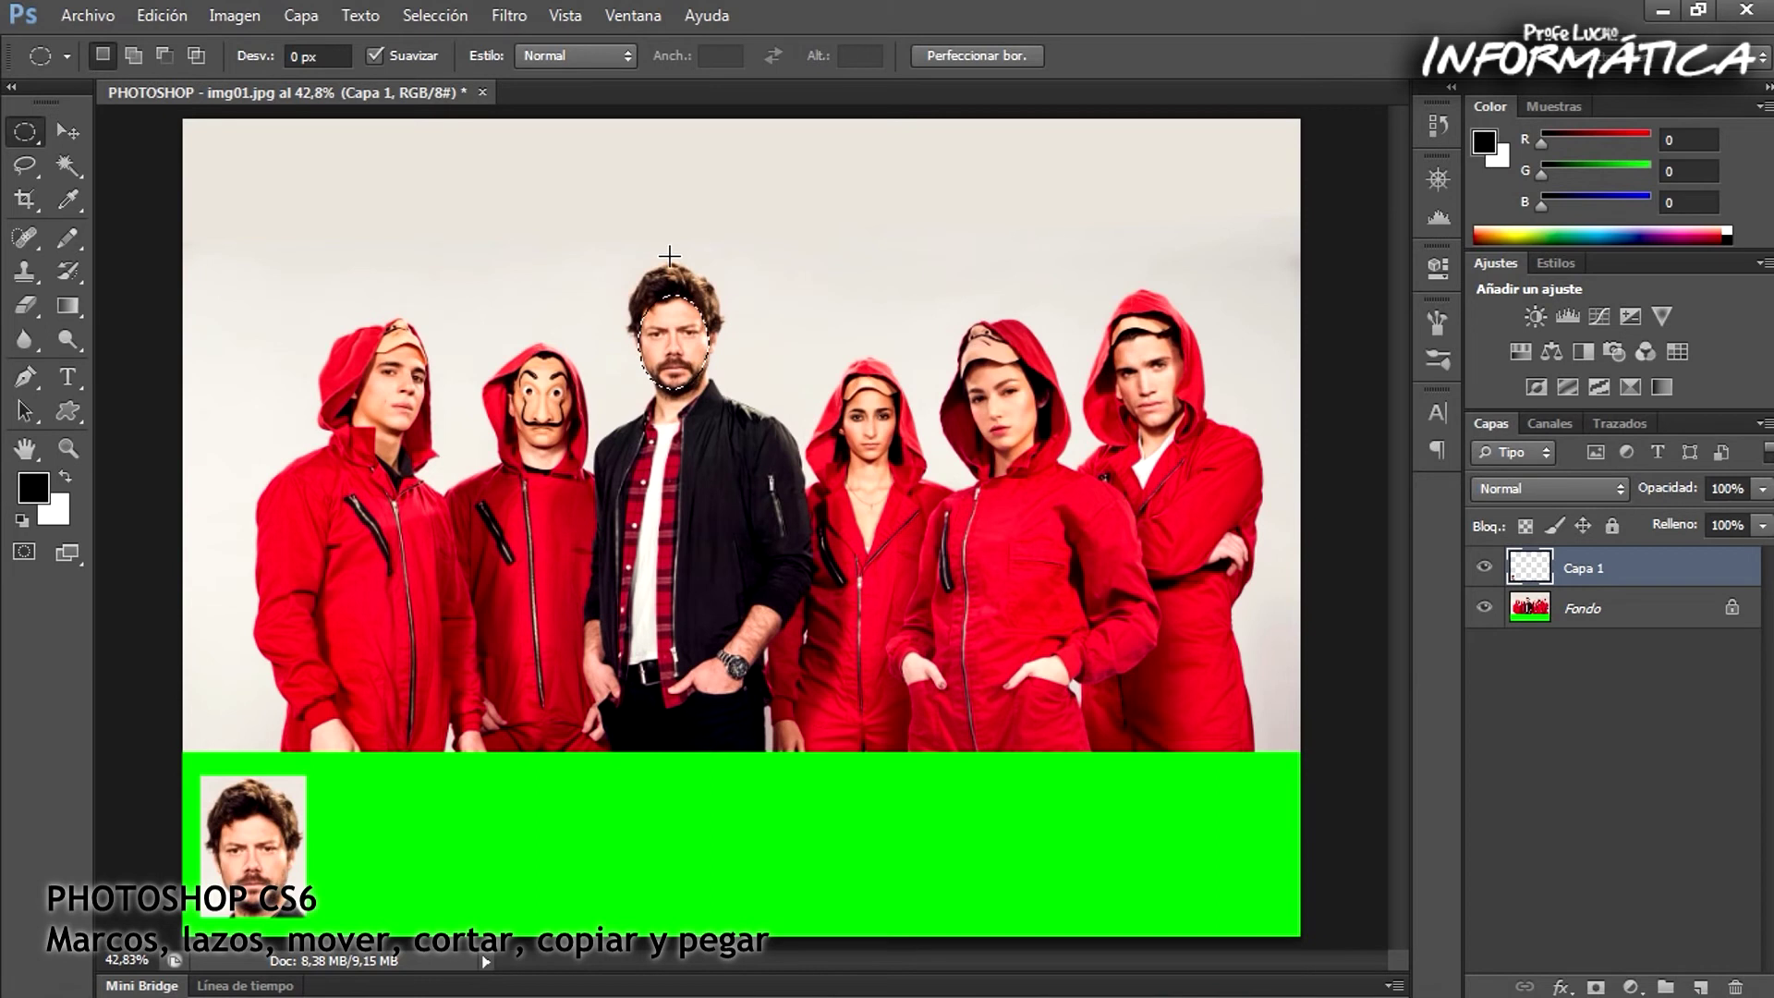
{"action": "left_click_drag", "start_coordinate": [619, 259], "coordinate": [724, 397]}
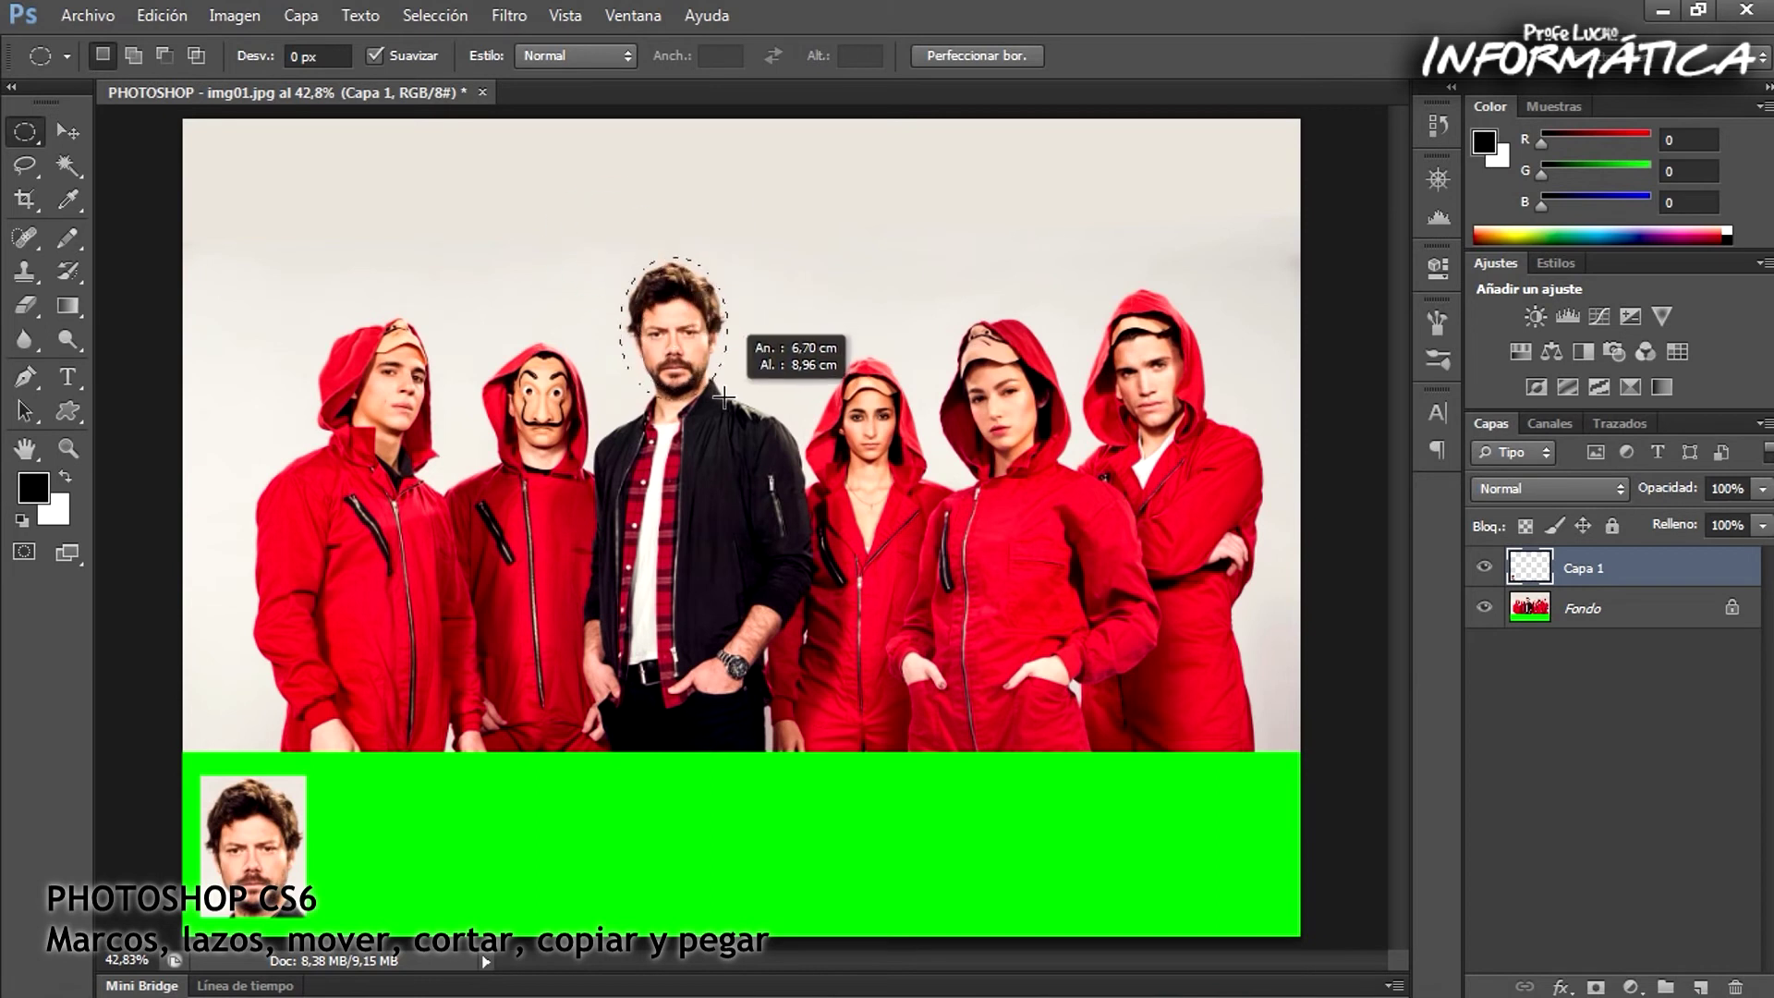
{"action": "left_click_drag", "start_coordinate": [723, 398], "coordinate": [726, 399]}
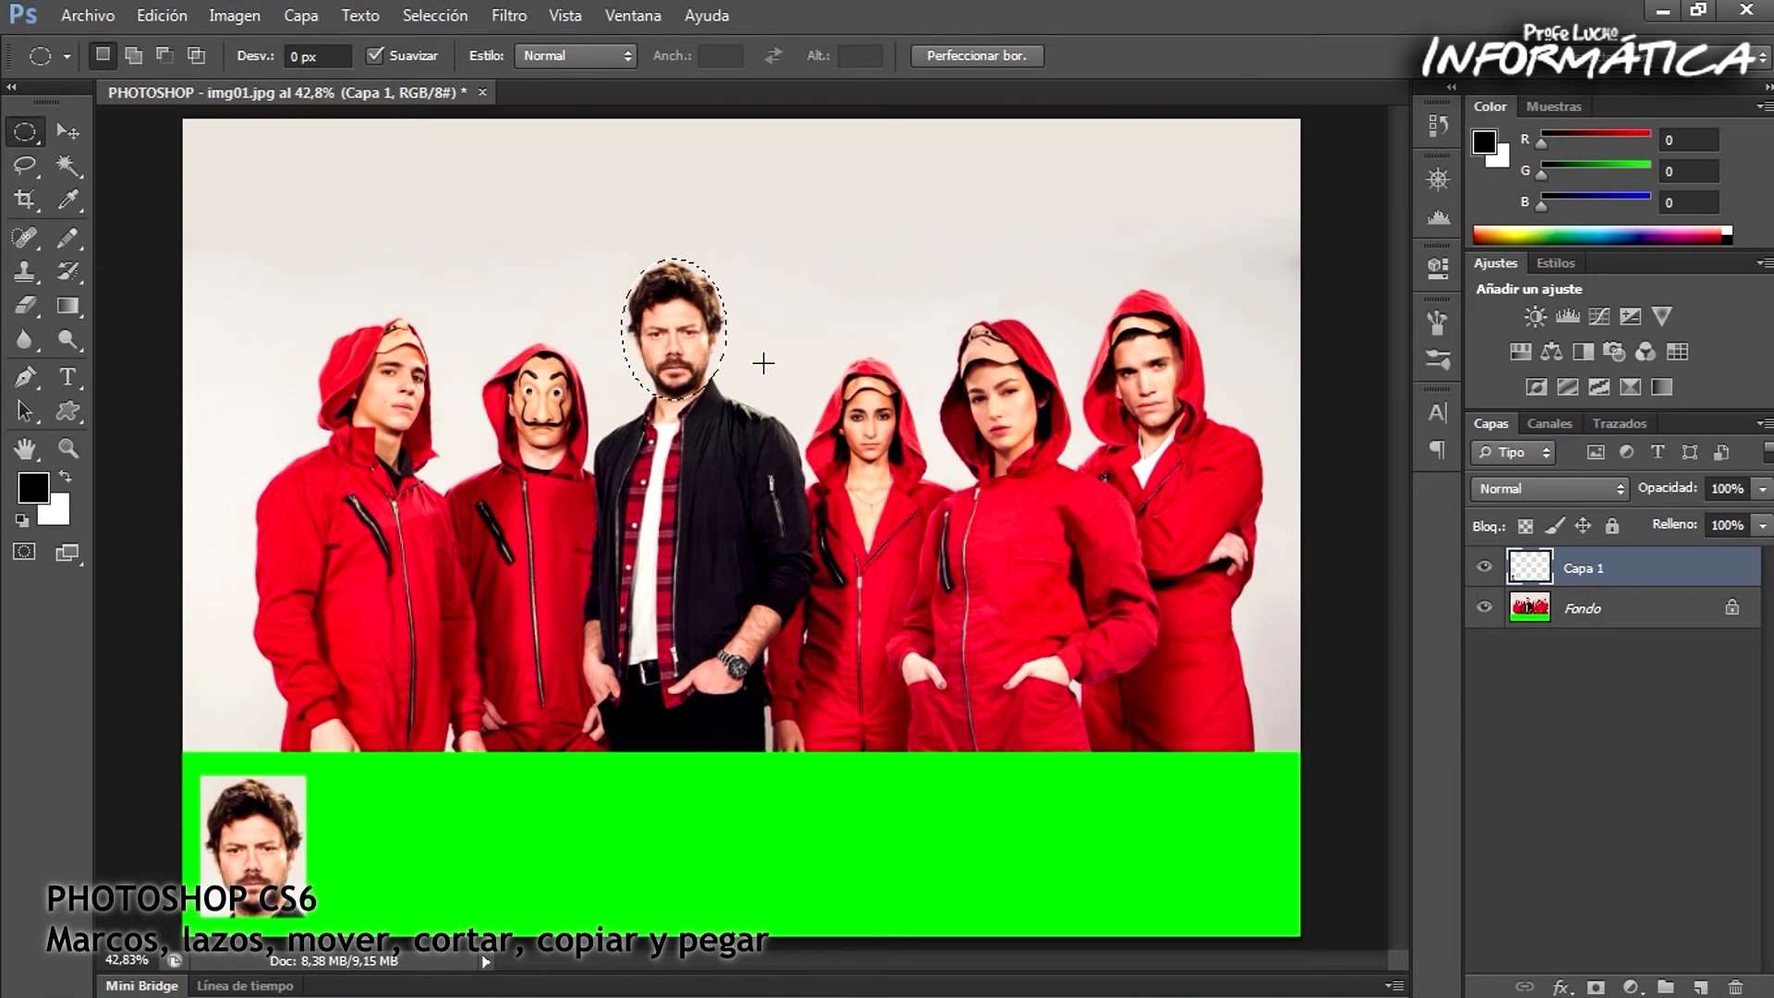
{"action": "left_click", "coordinate": [159, 17]}
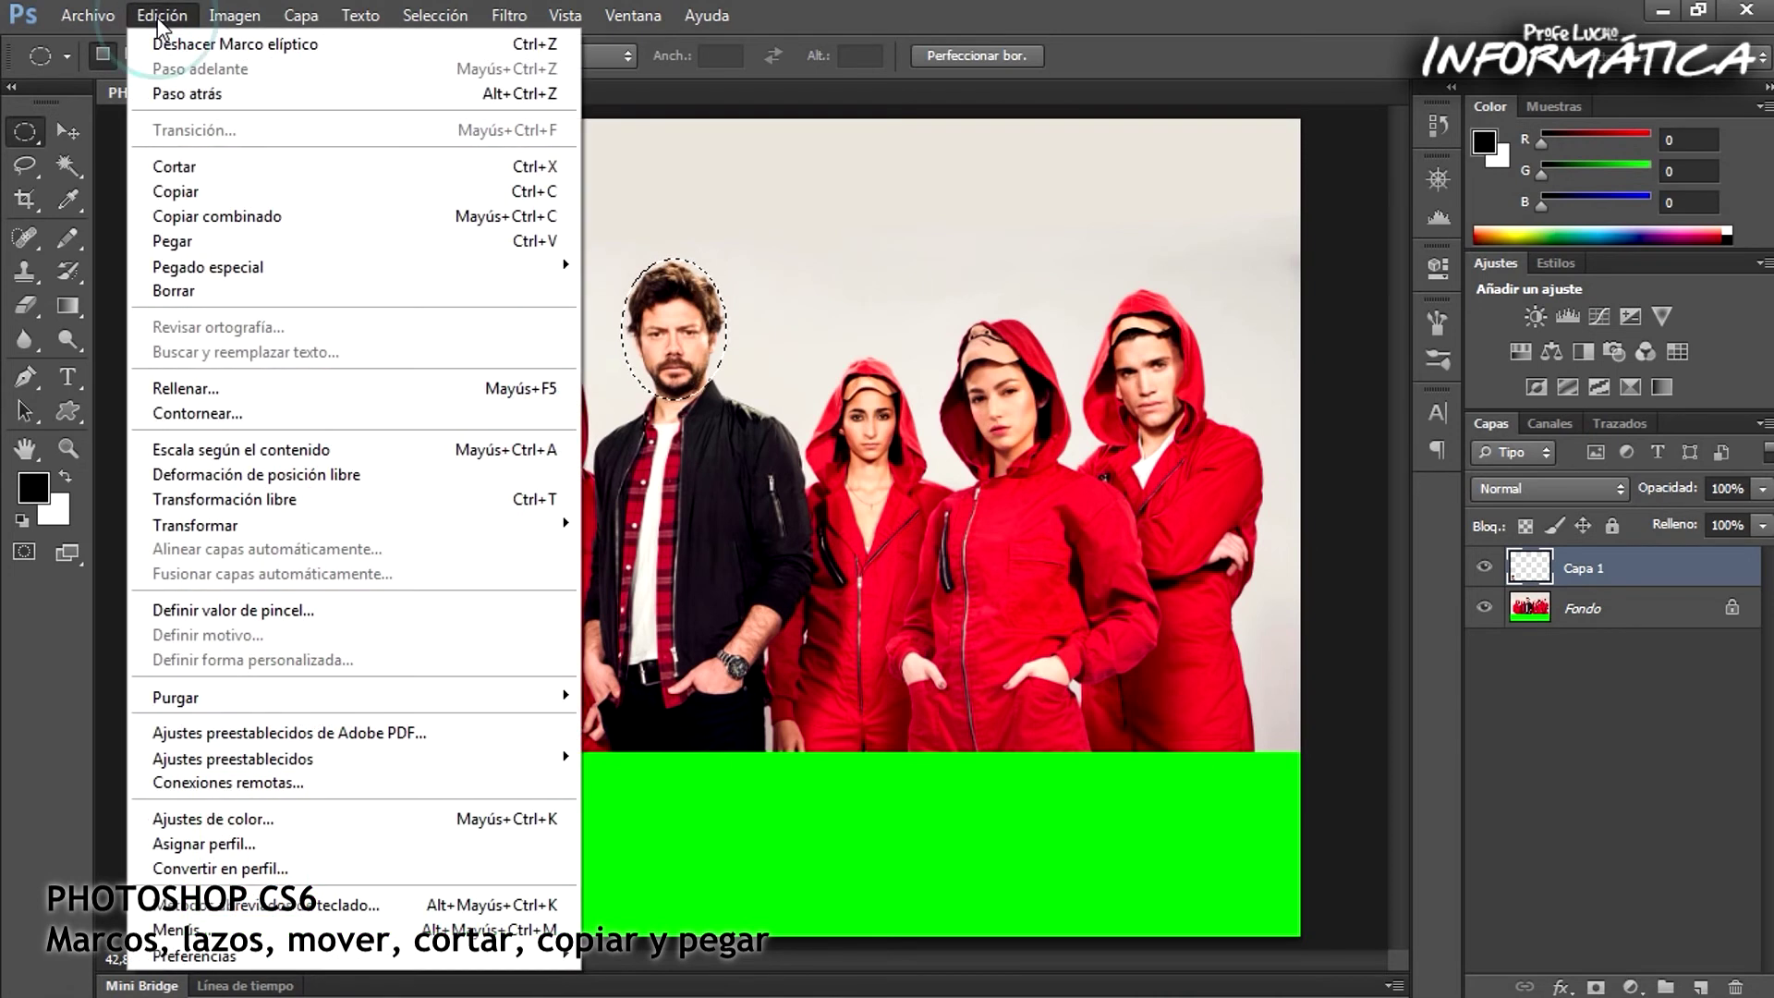
{"action": "left_click", "coordinate": [203, 192]}
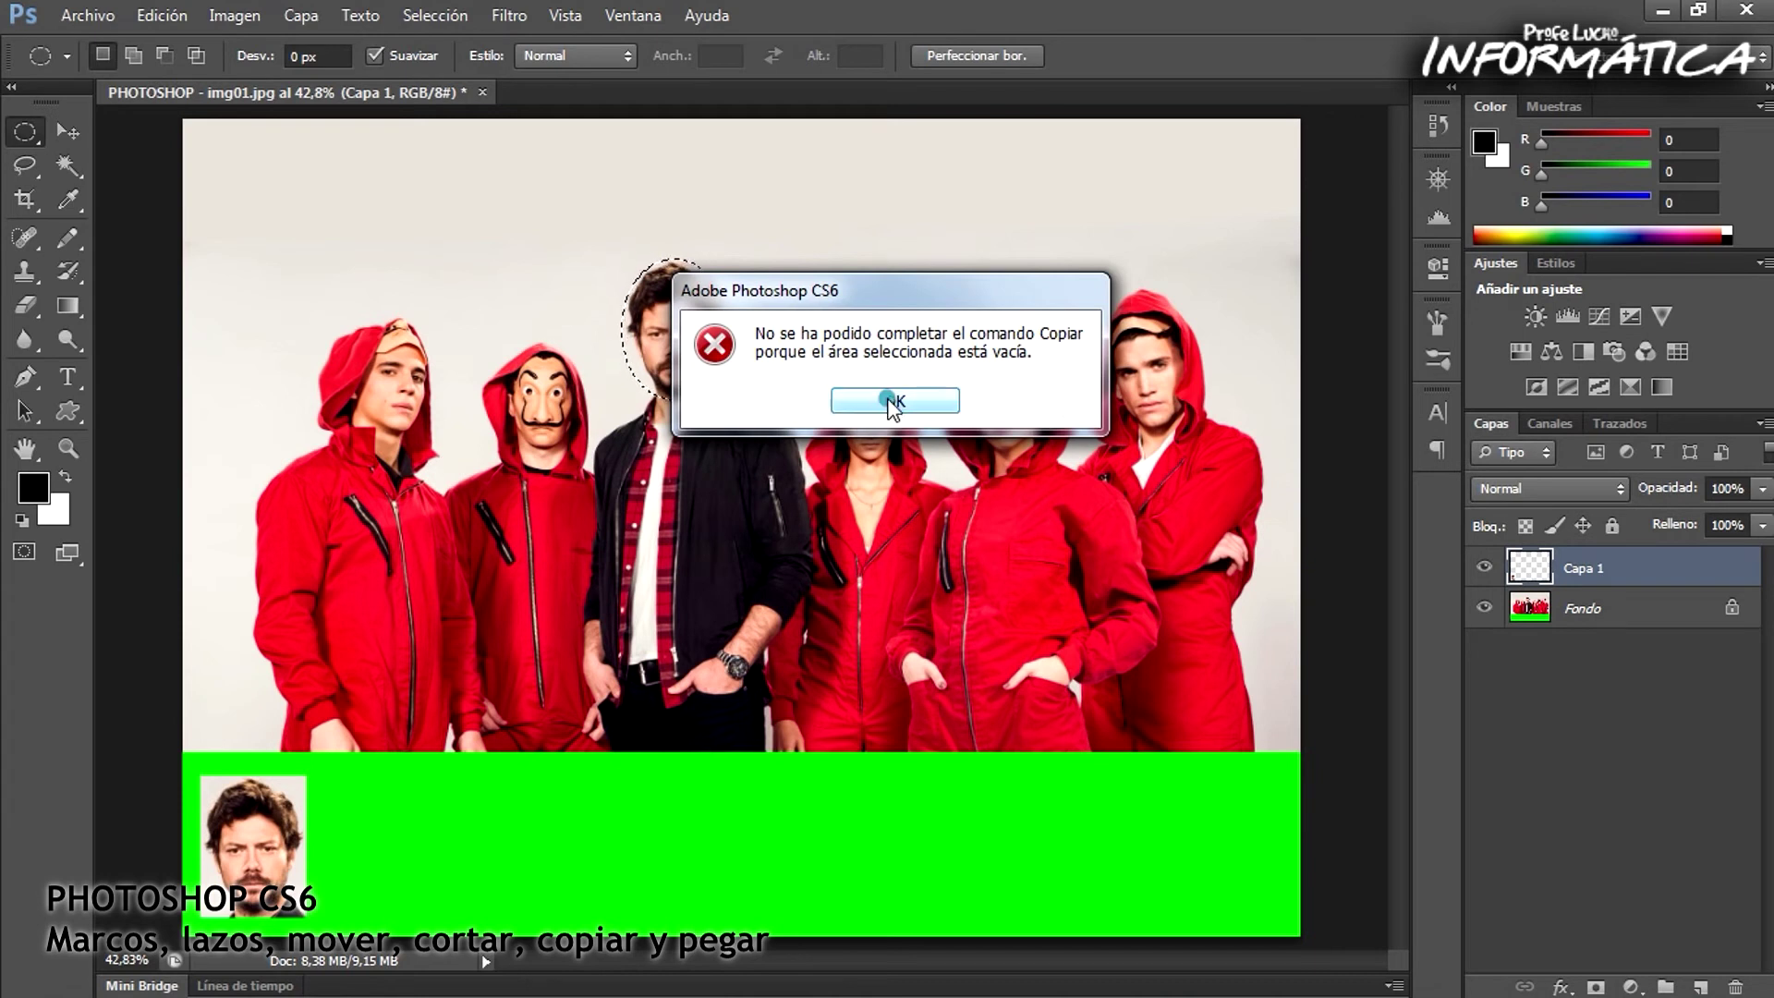
{"action": "left_click", "coordinate": [893, 401]}
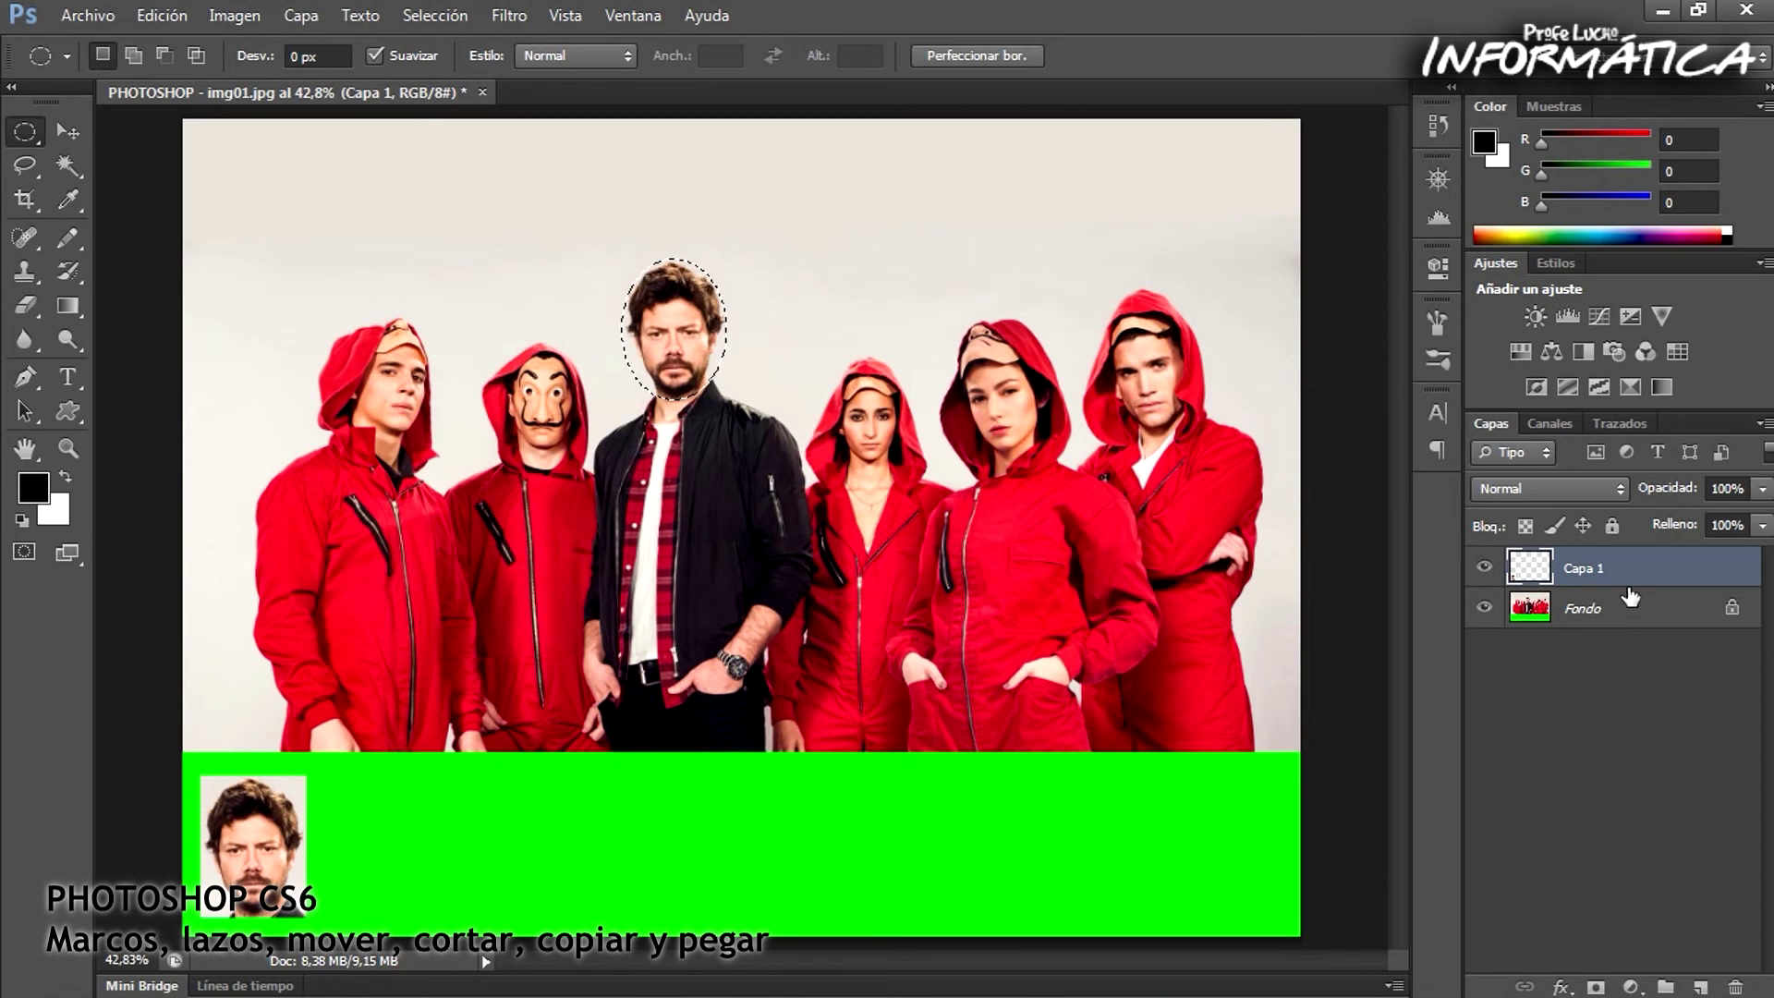
With Fondo active, copy the oval head and paste it as new layer Capa 2
{"action": "left_click", "coordinate": [1650, 612]}
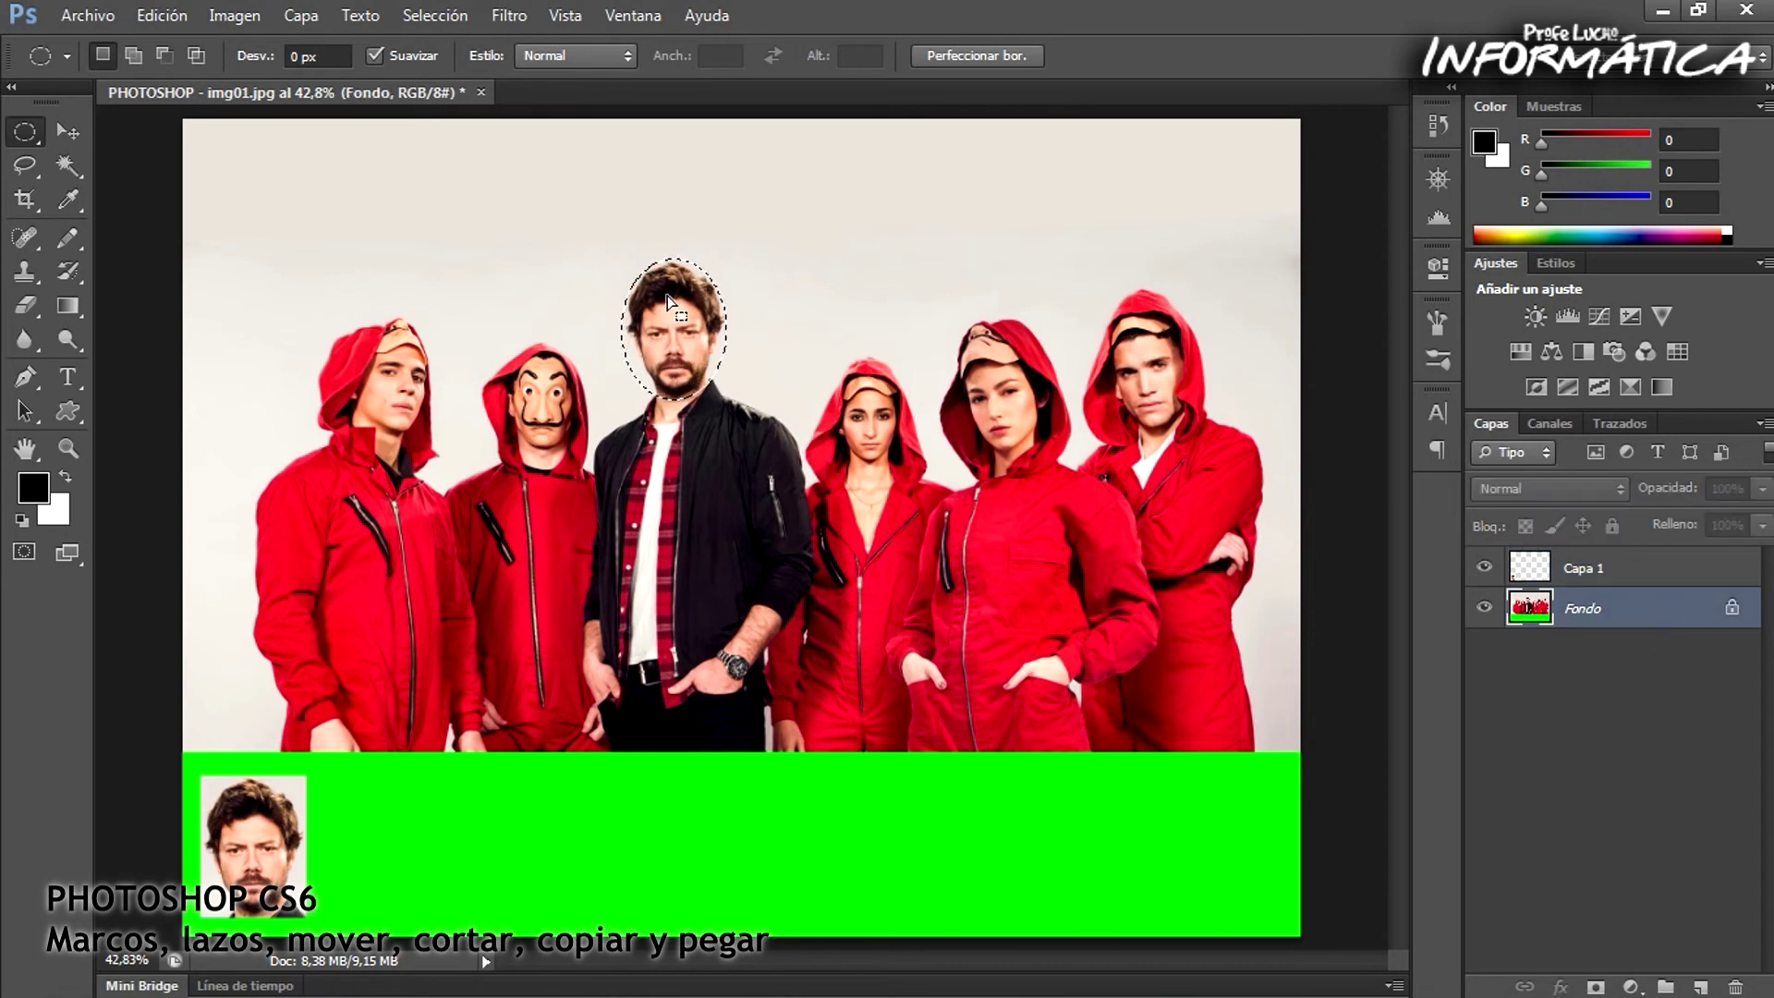
{"action": "left_click", "coordinate": [161, 15]}
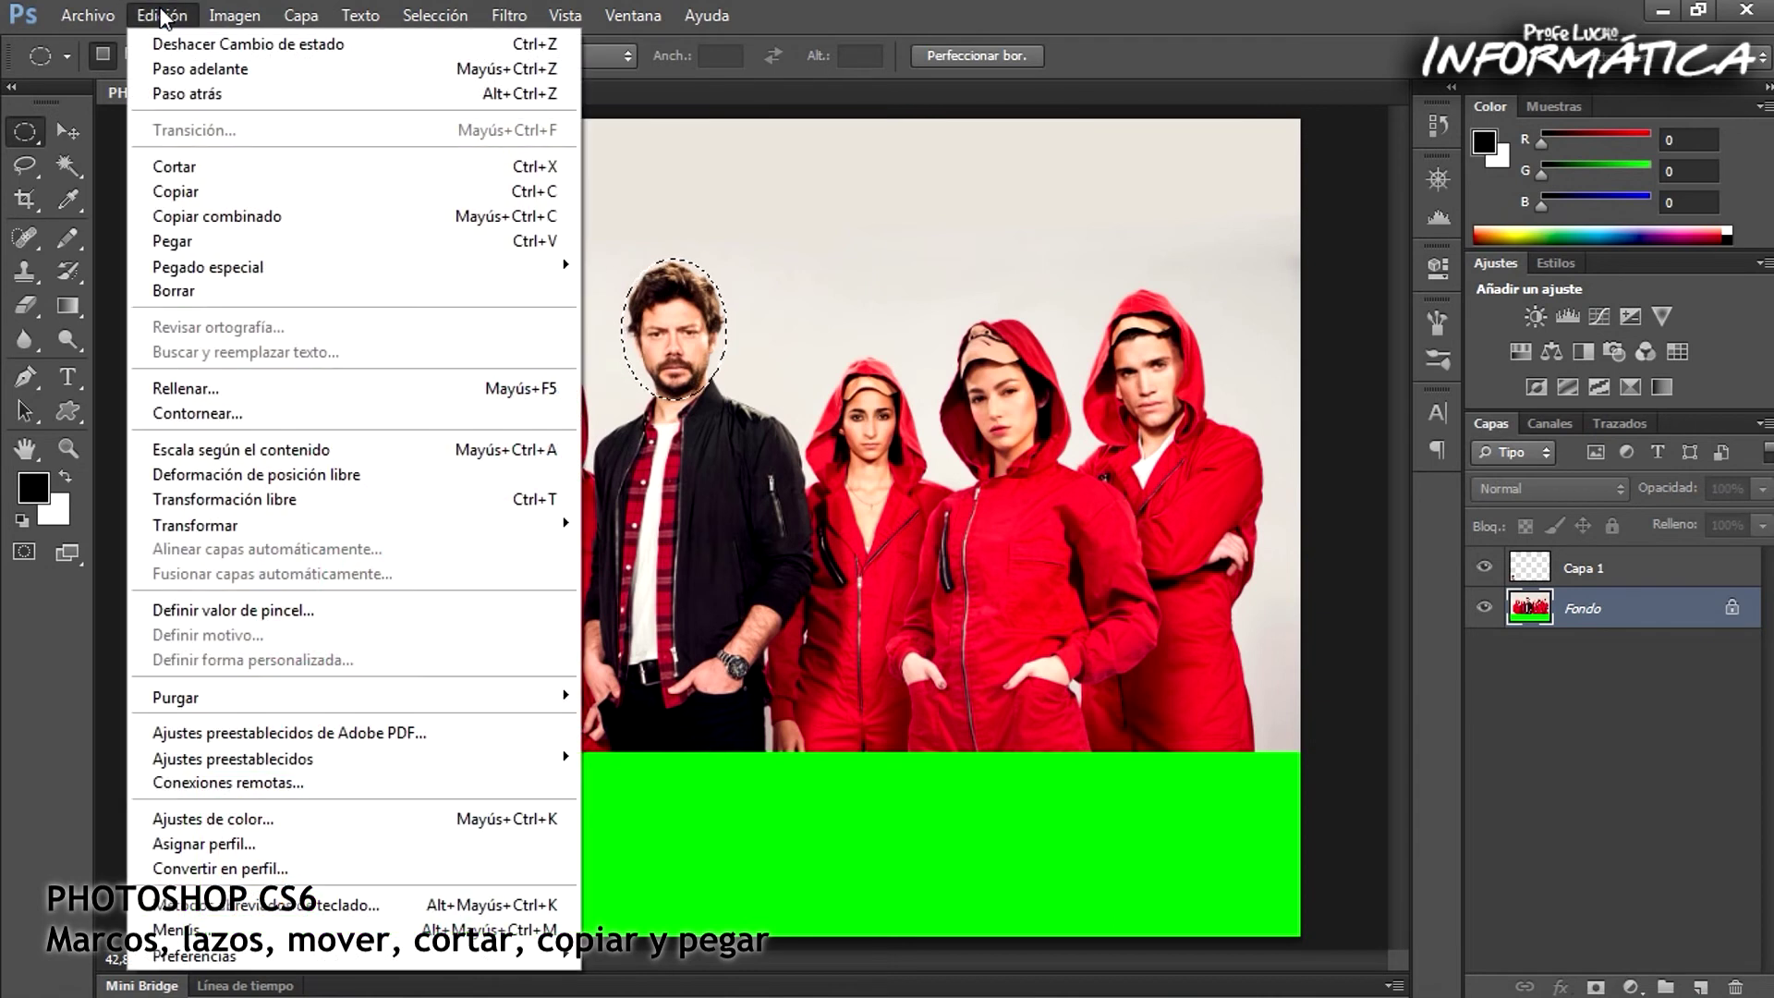
{"action": "left_click", "coordinate": [220, 191]}
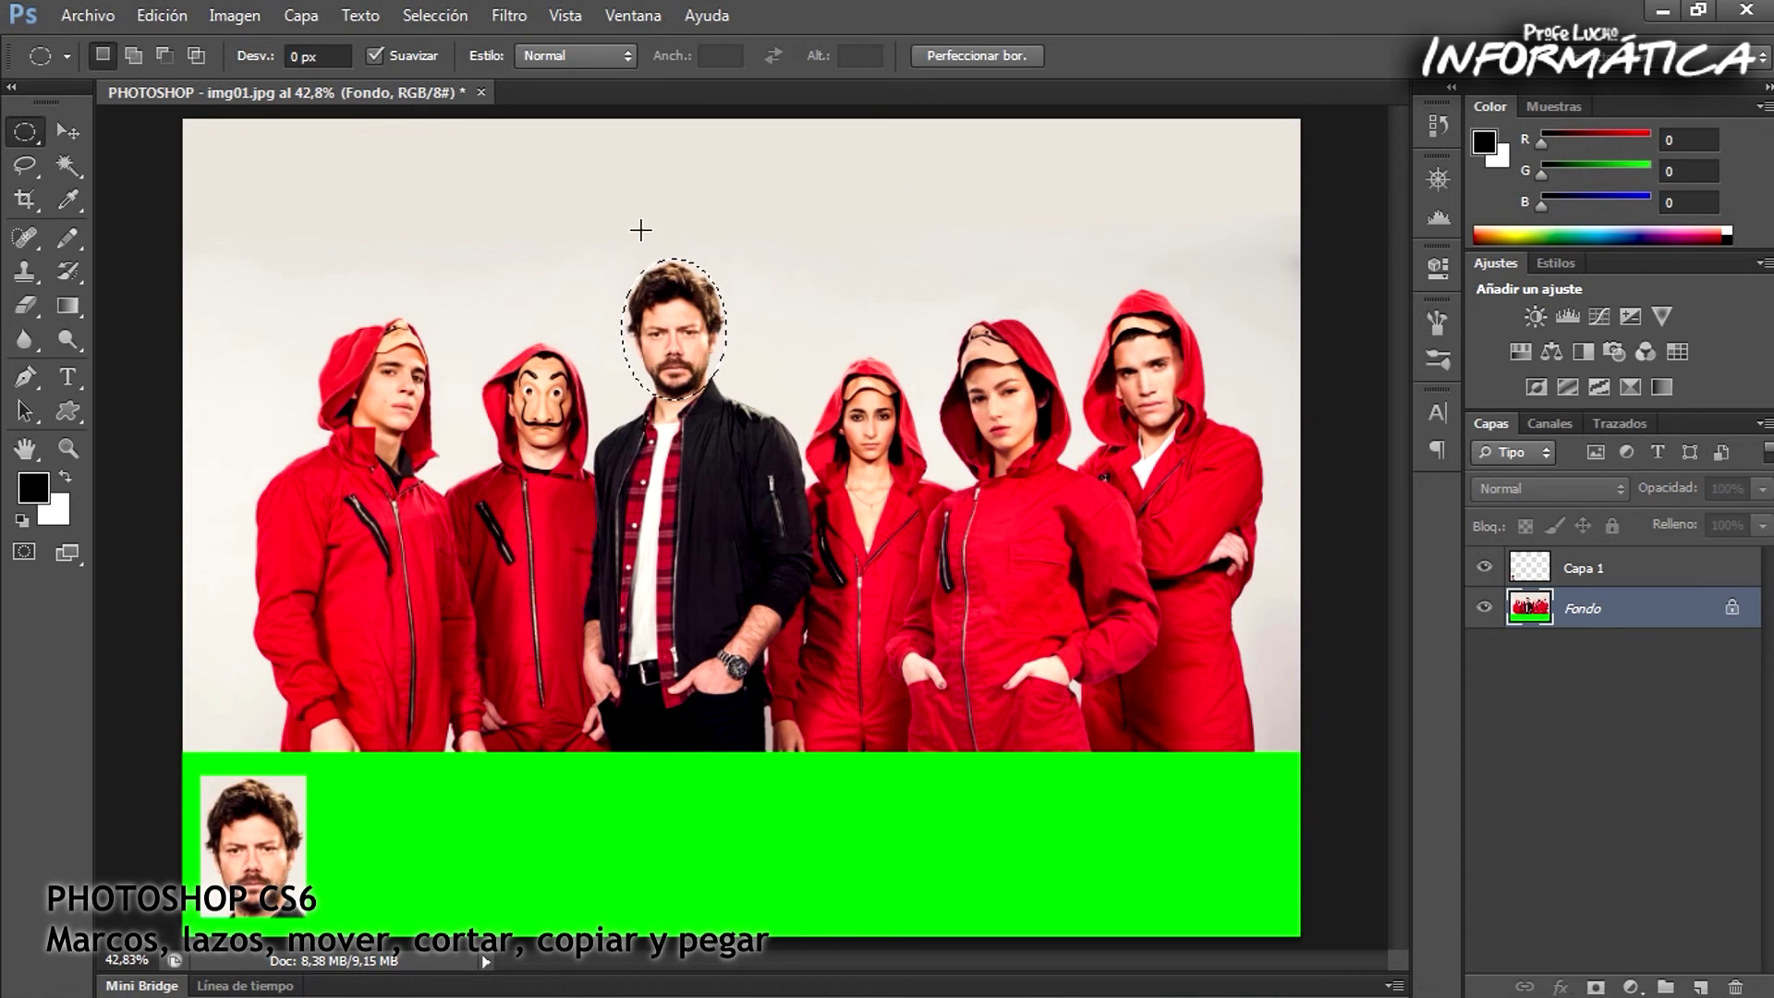
{"action": "left_click", "coordinate": [162, 15]}
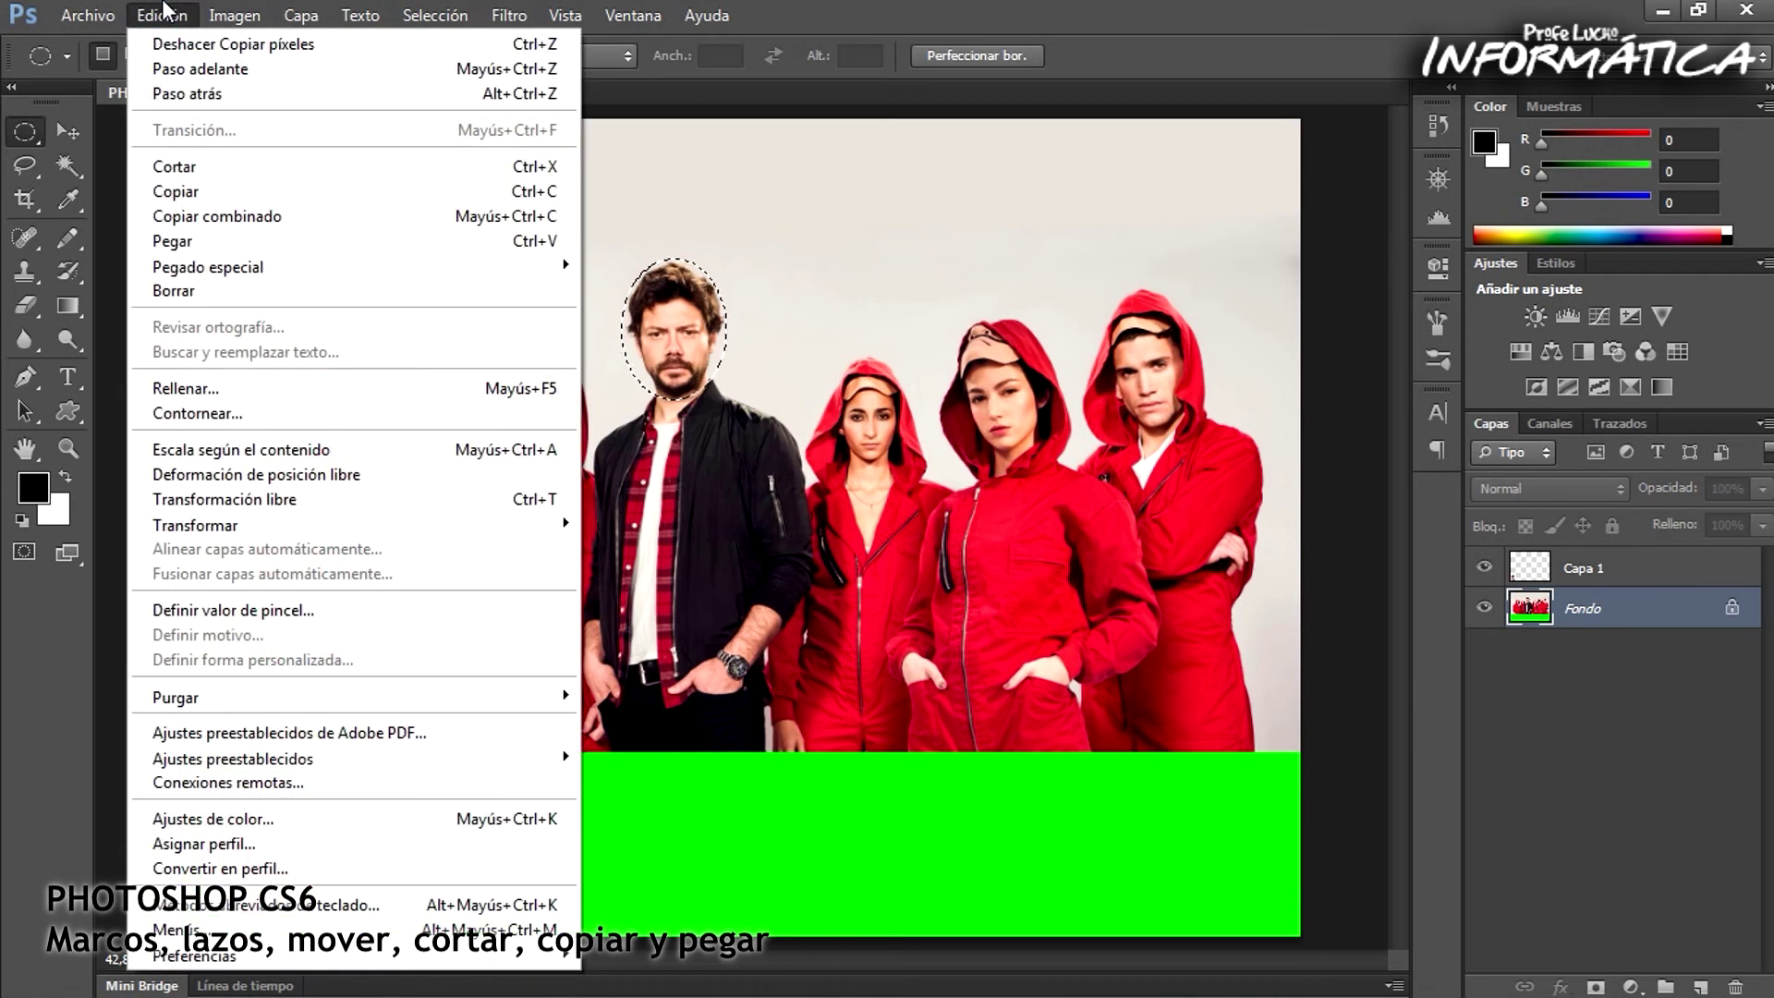
{"action": "left_click", "coordinate": [214, 240]}
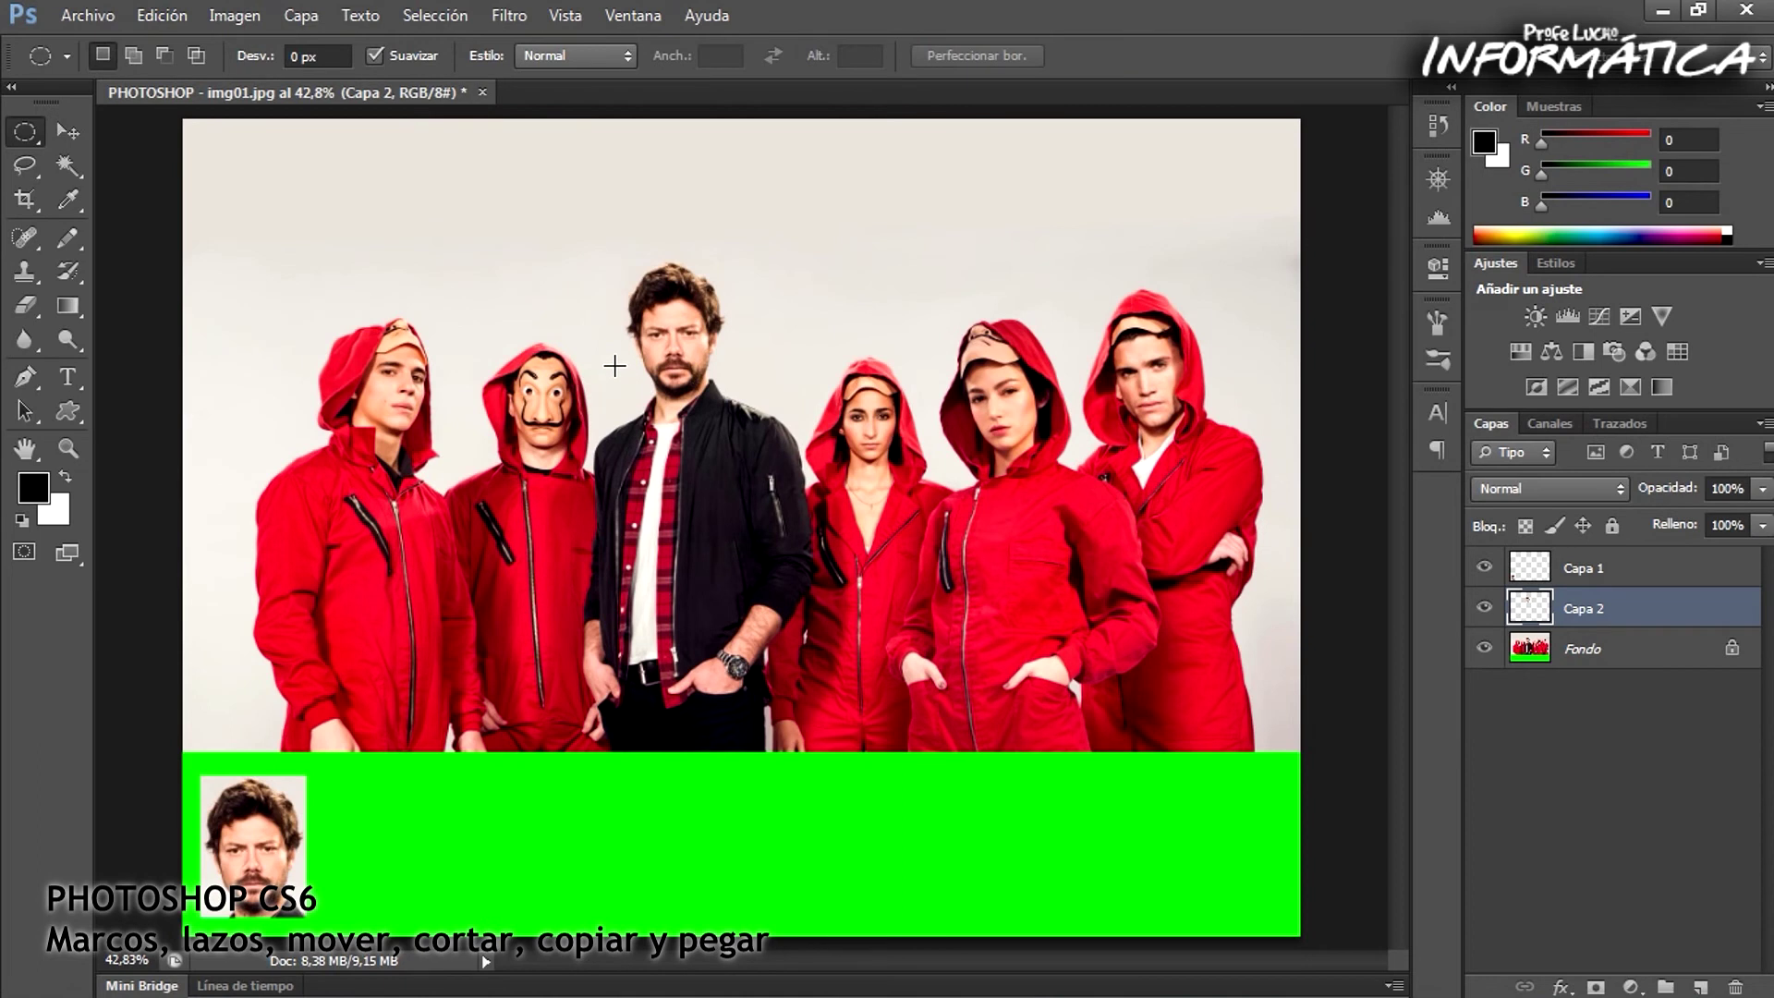
{"action": "left_click", "coordinate": [67, 131]}
Drag the Capa 2 oval head onto the green strip beside the first face, then reactivate Fondo
{"action": "mouse_move", "coordinate": [688, 356]}
{"action": "left_mouse_down"}
{"action": "mouse_move", "coordinate": [587, 772]}
{"action": "mouse_move", "coordinate": [402, 837]}
{"action": "mouse_move", "coordinate": [382, 864]}
{"action": "mouse_move", "coordinate": [398, 857]}
{"action": "left_mouse_up"}
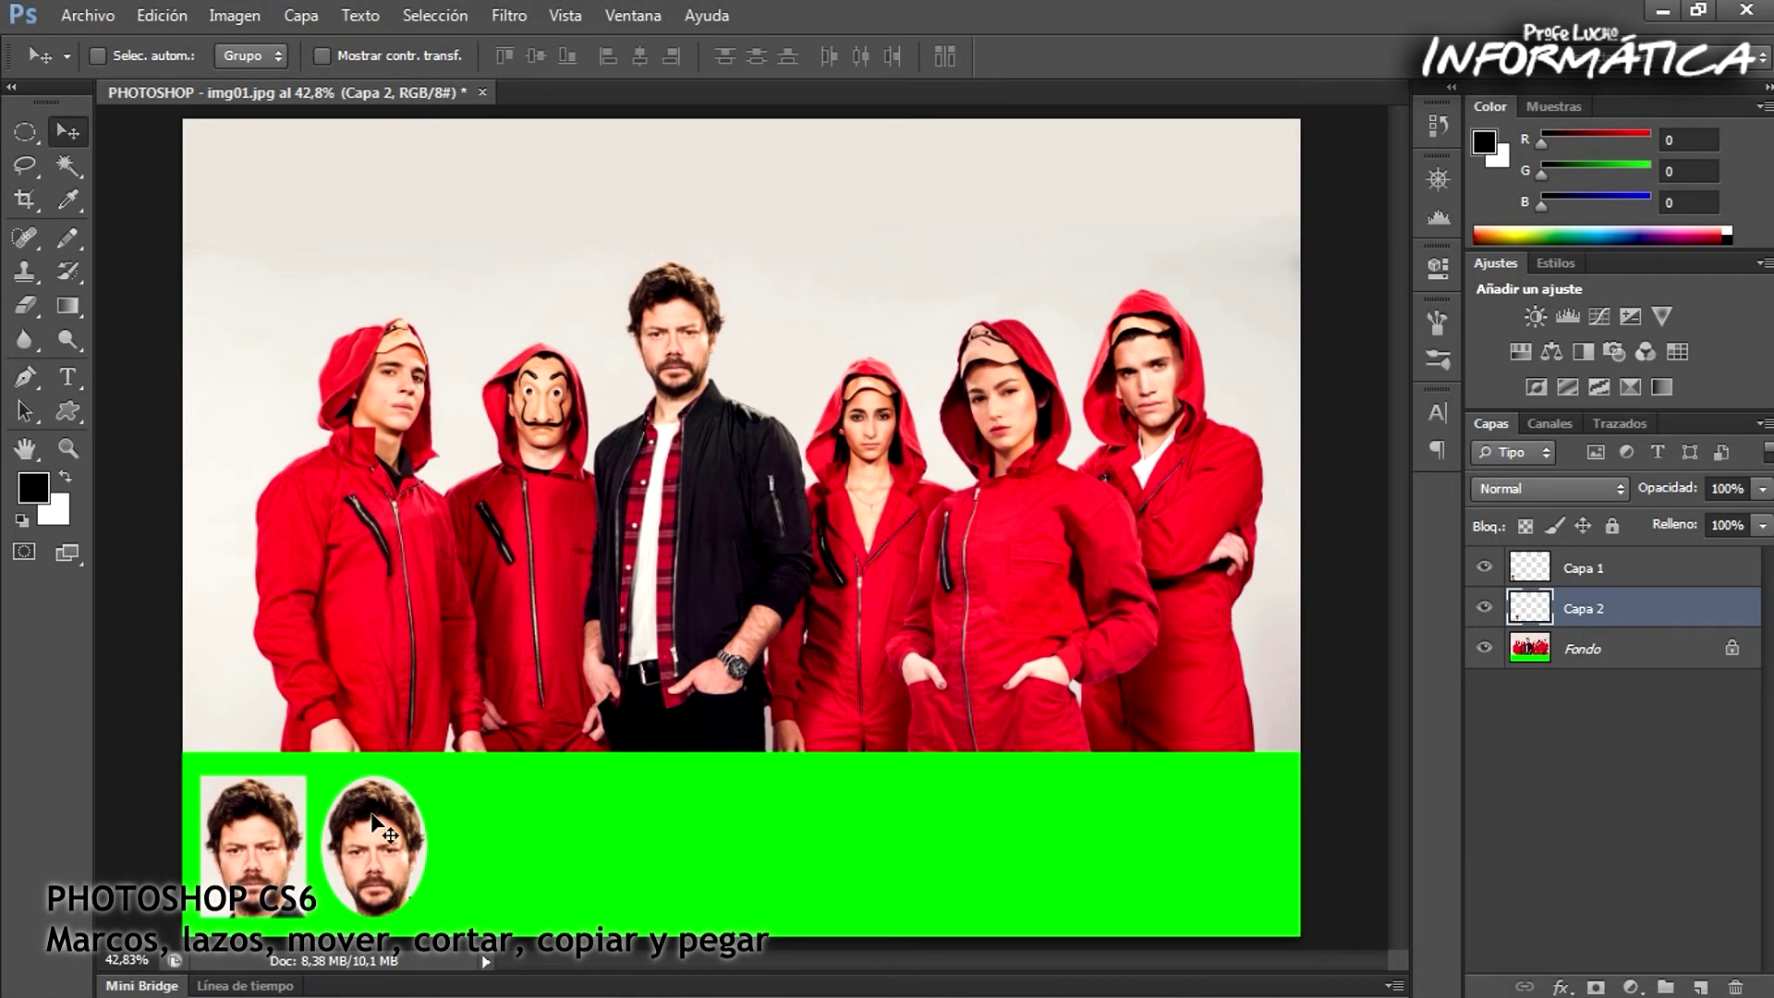
{"action": "left_click", "coordinate": [1639, 654]}
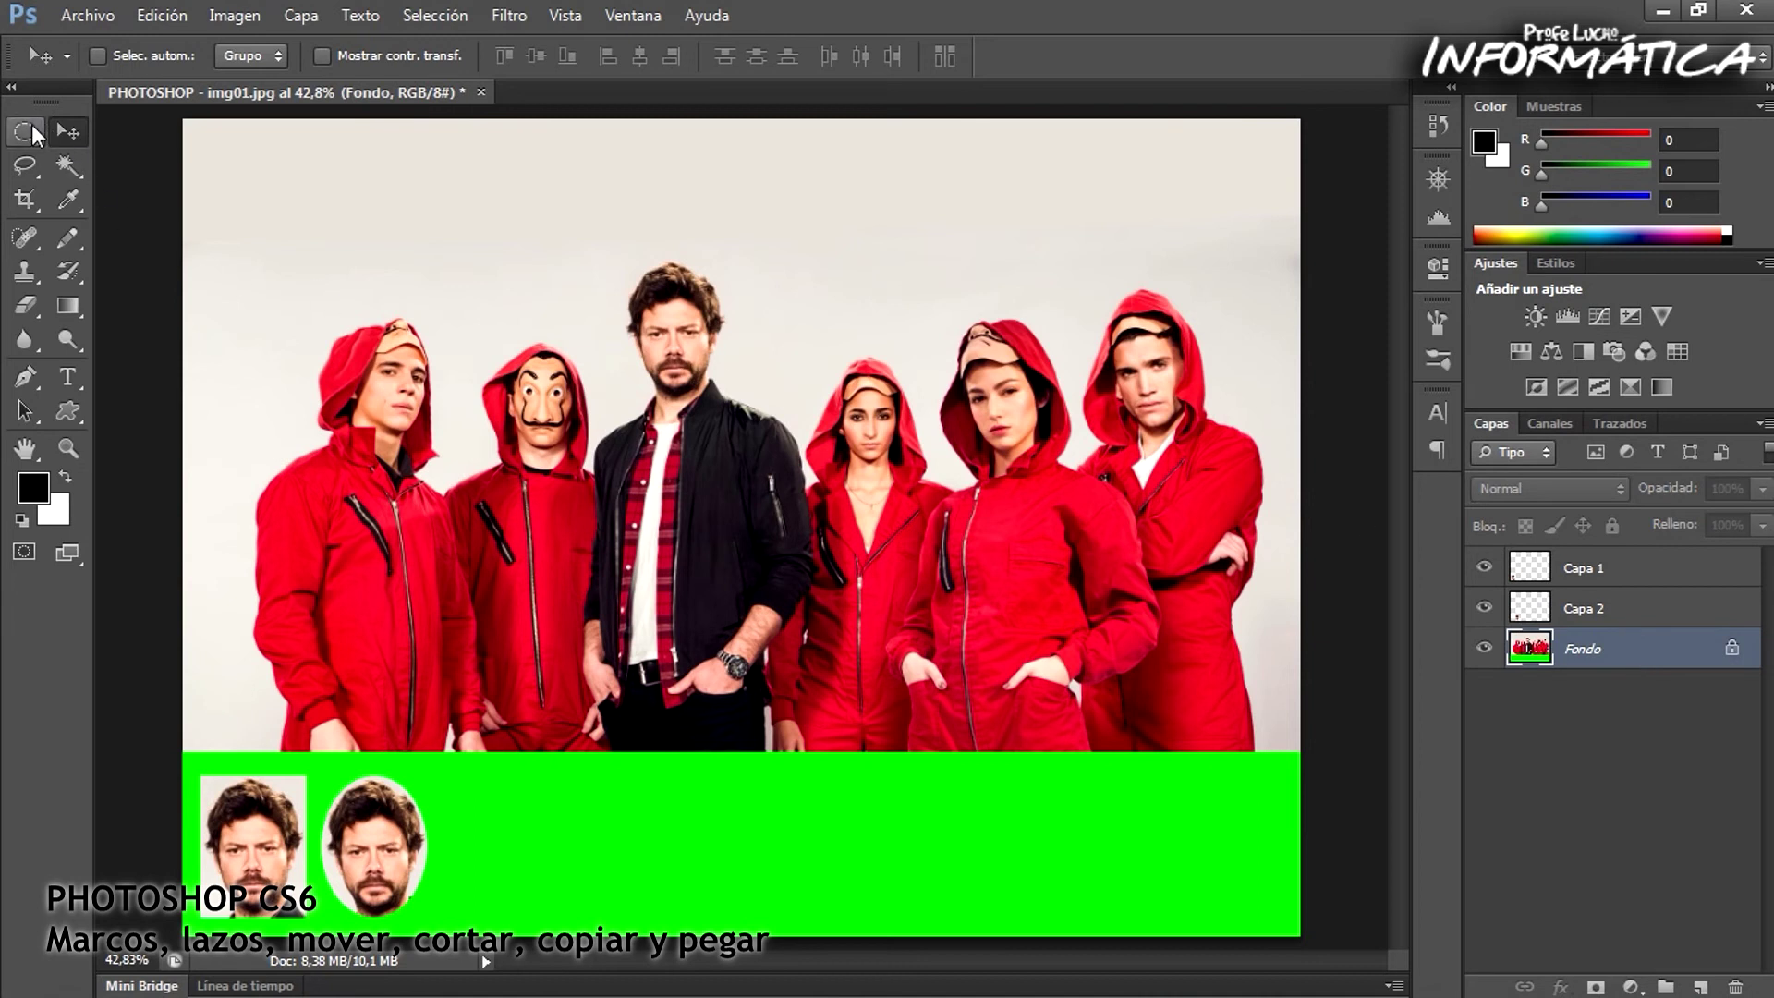
Pick the standard Lasso tool from the lasso tool group
{"action": "left_click", "coordinate": [22, 167]}
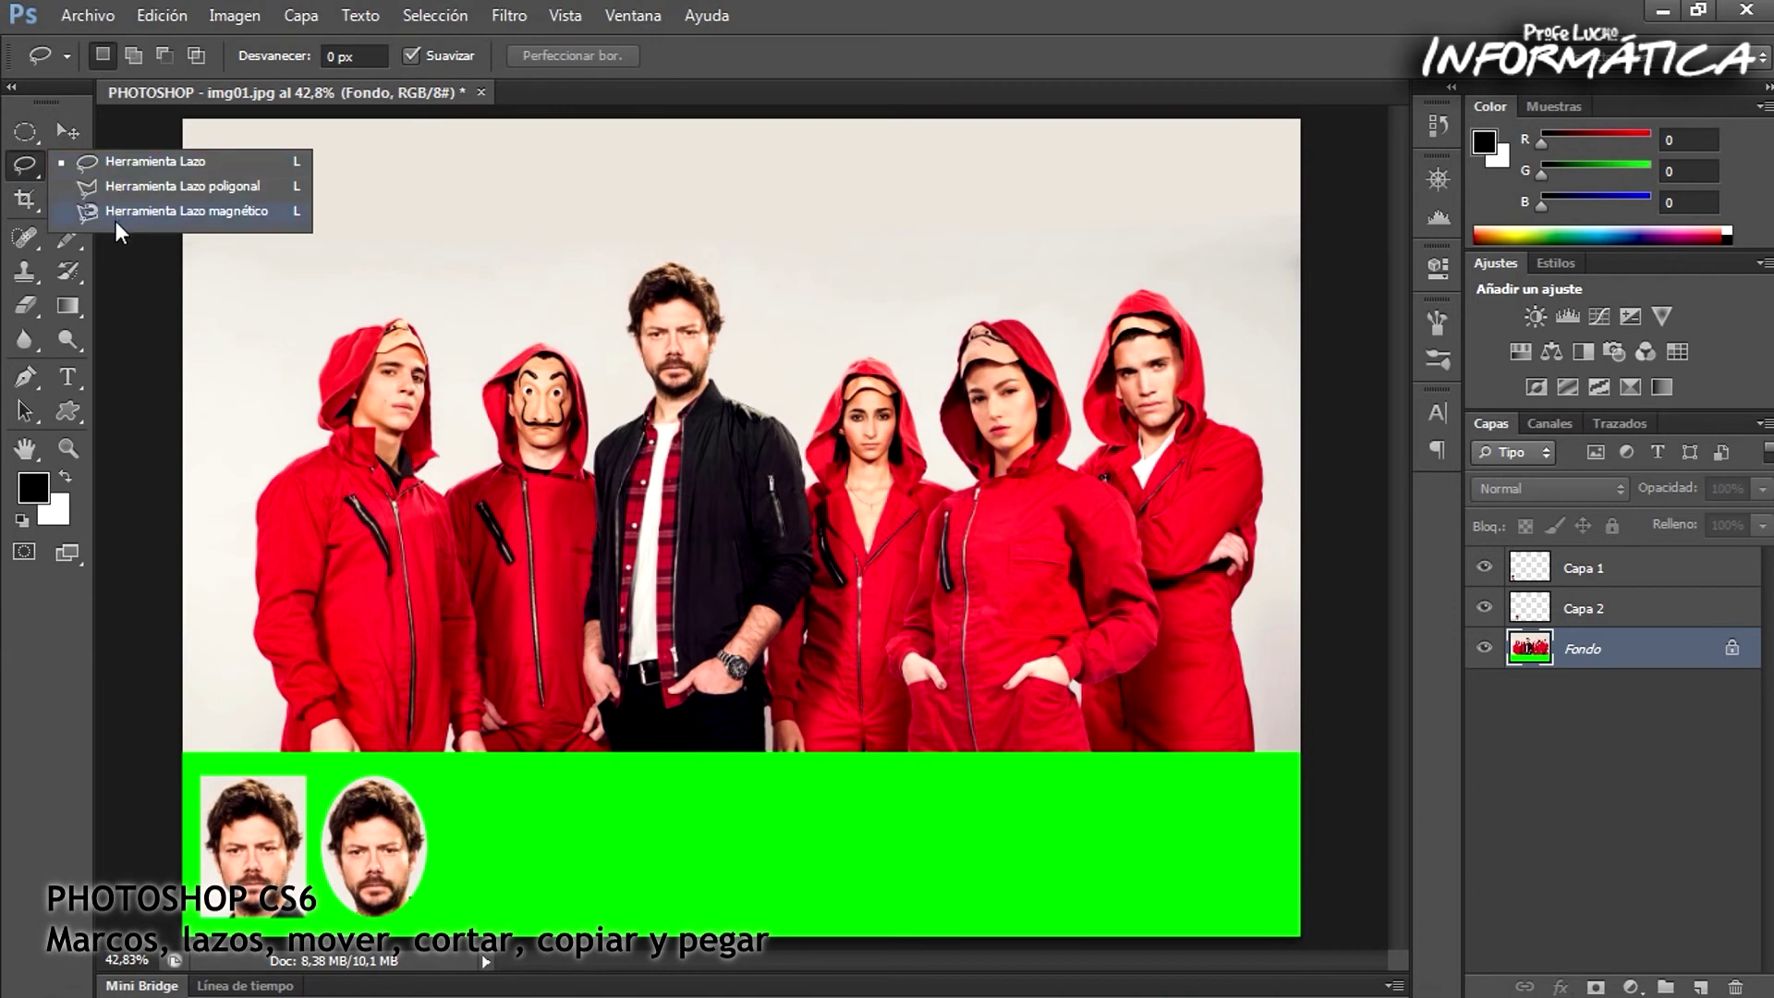
{"action": "left_click", "coordinate": [136, 153]}
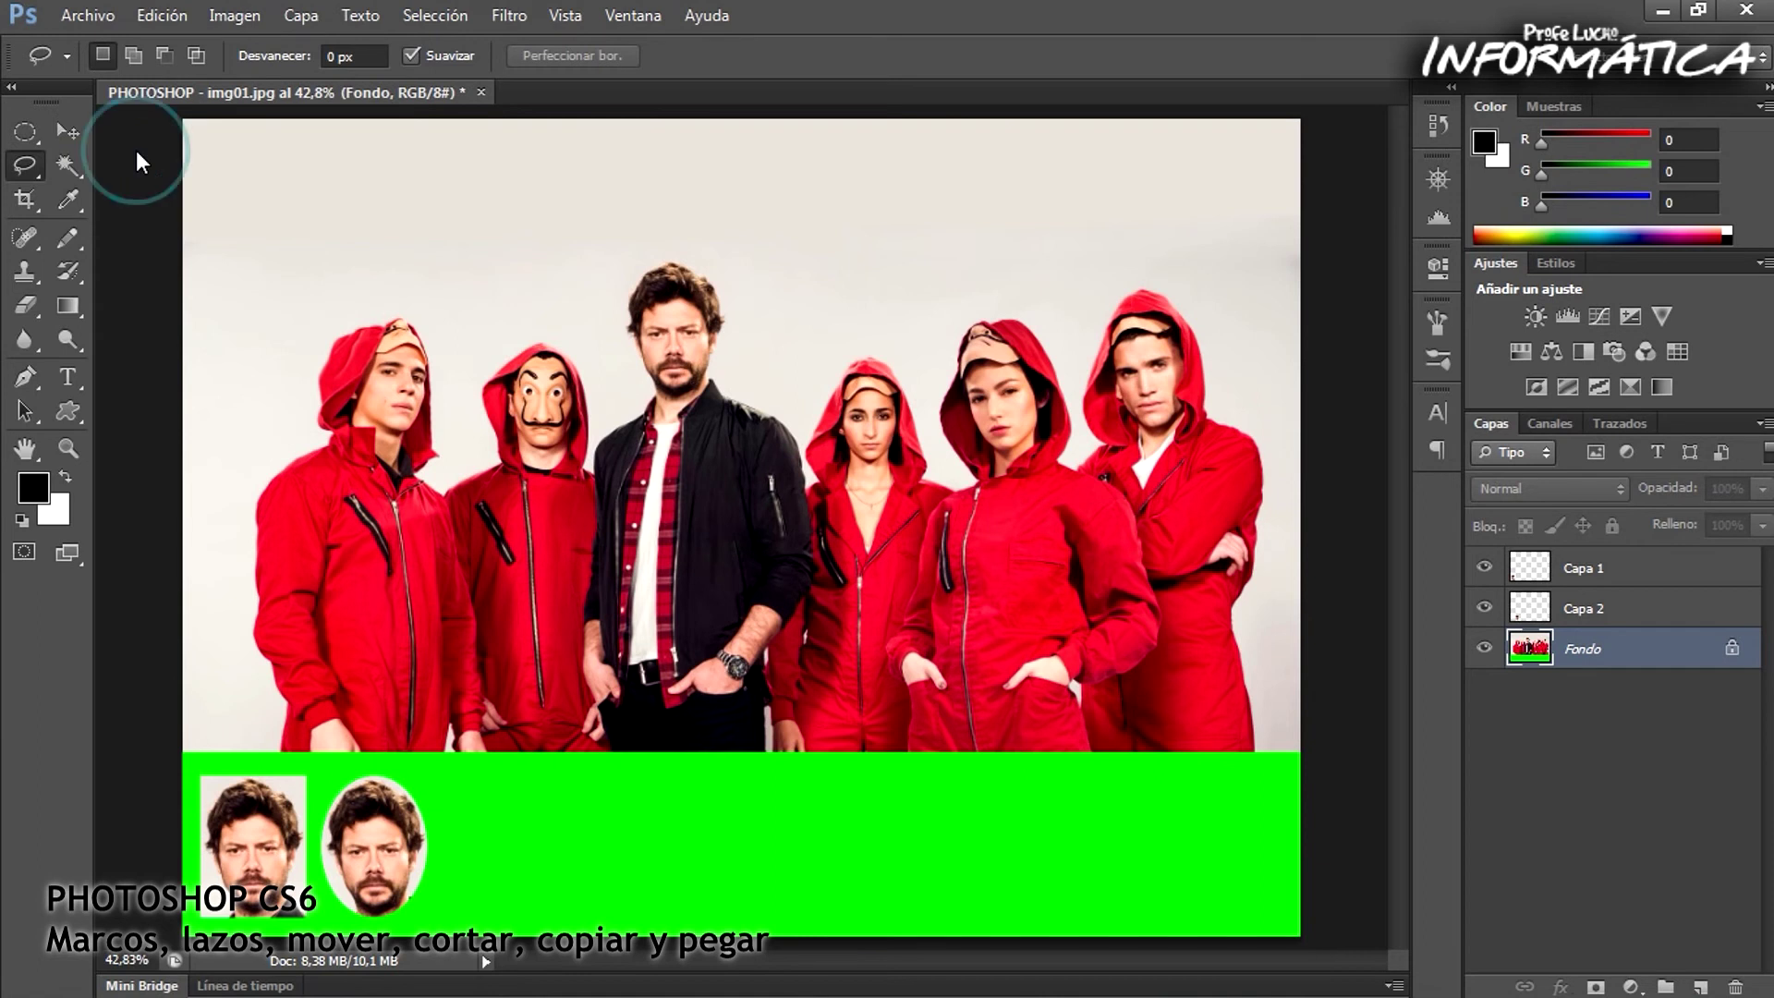
{"action": "right_click", "coordinate": [35, 168]}
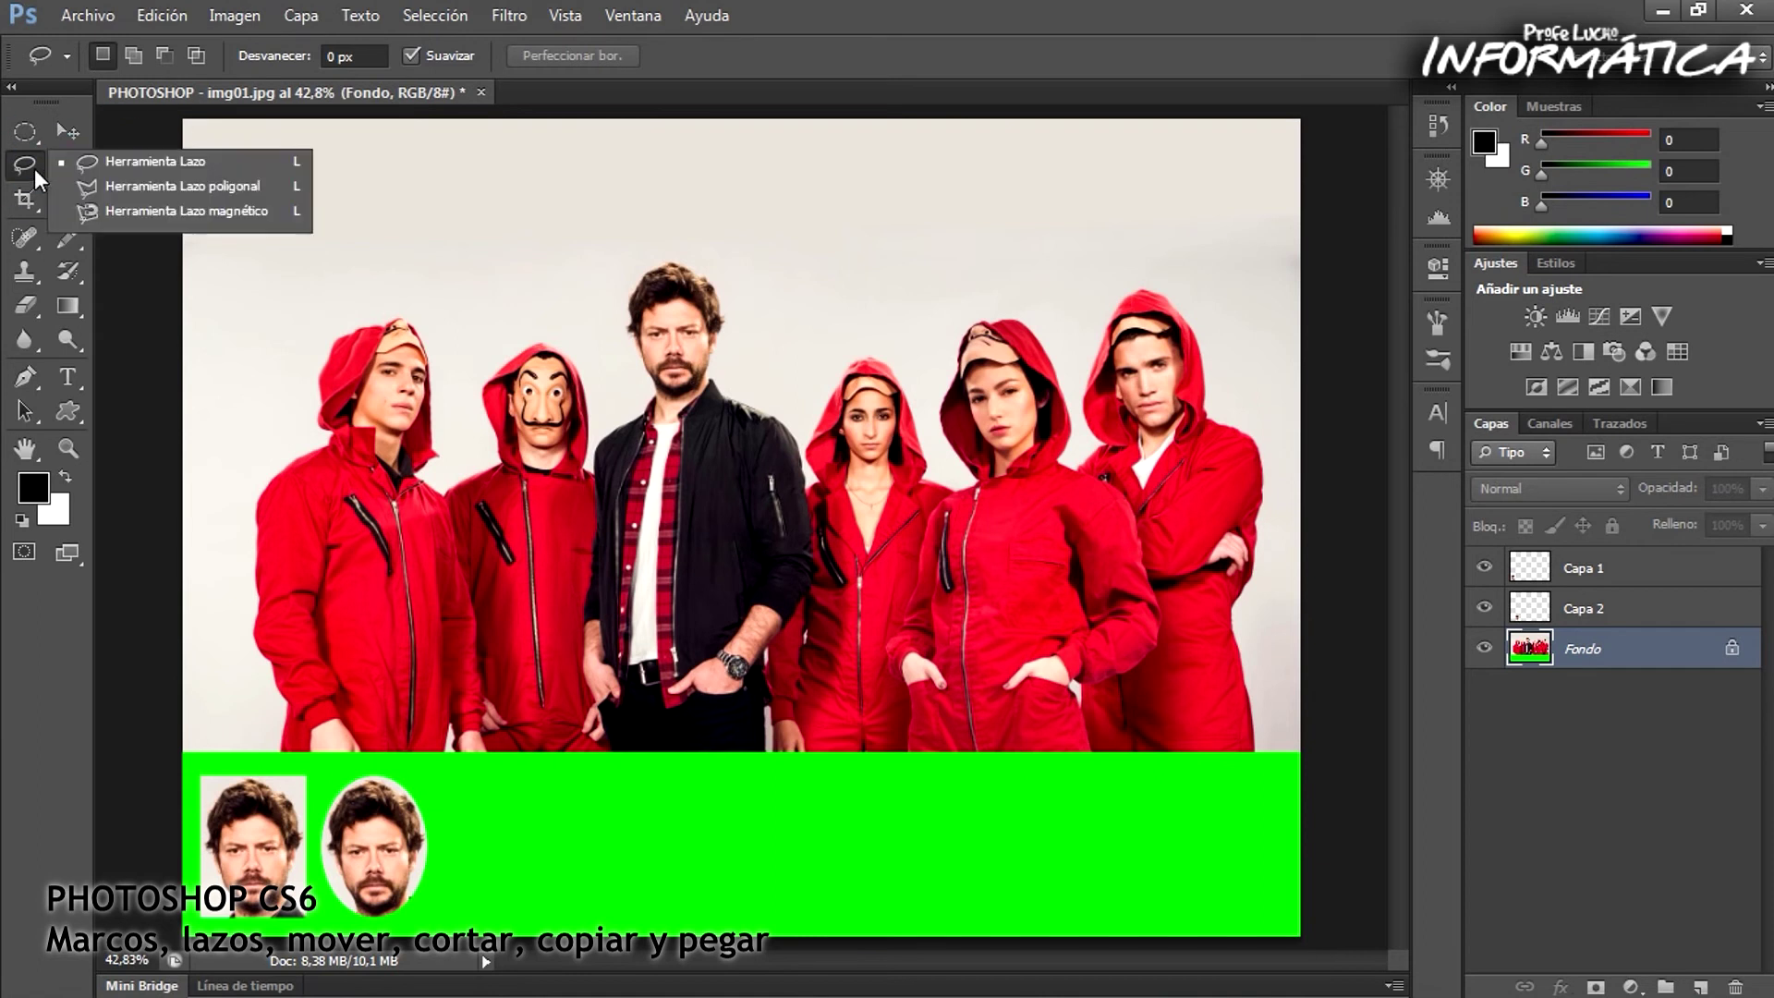
{"action": "left_click", "coordinate": [154, 168]}
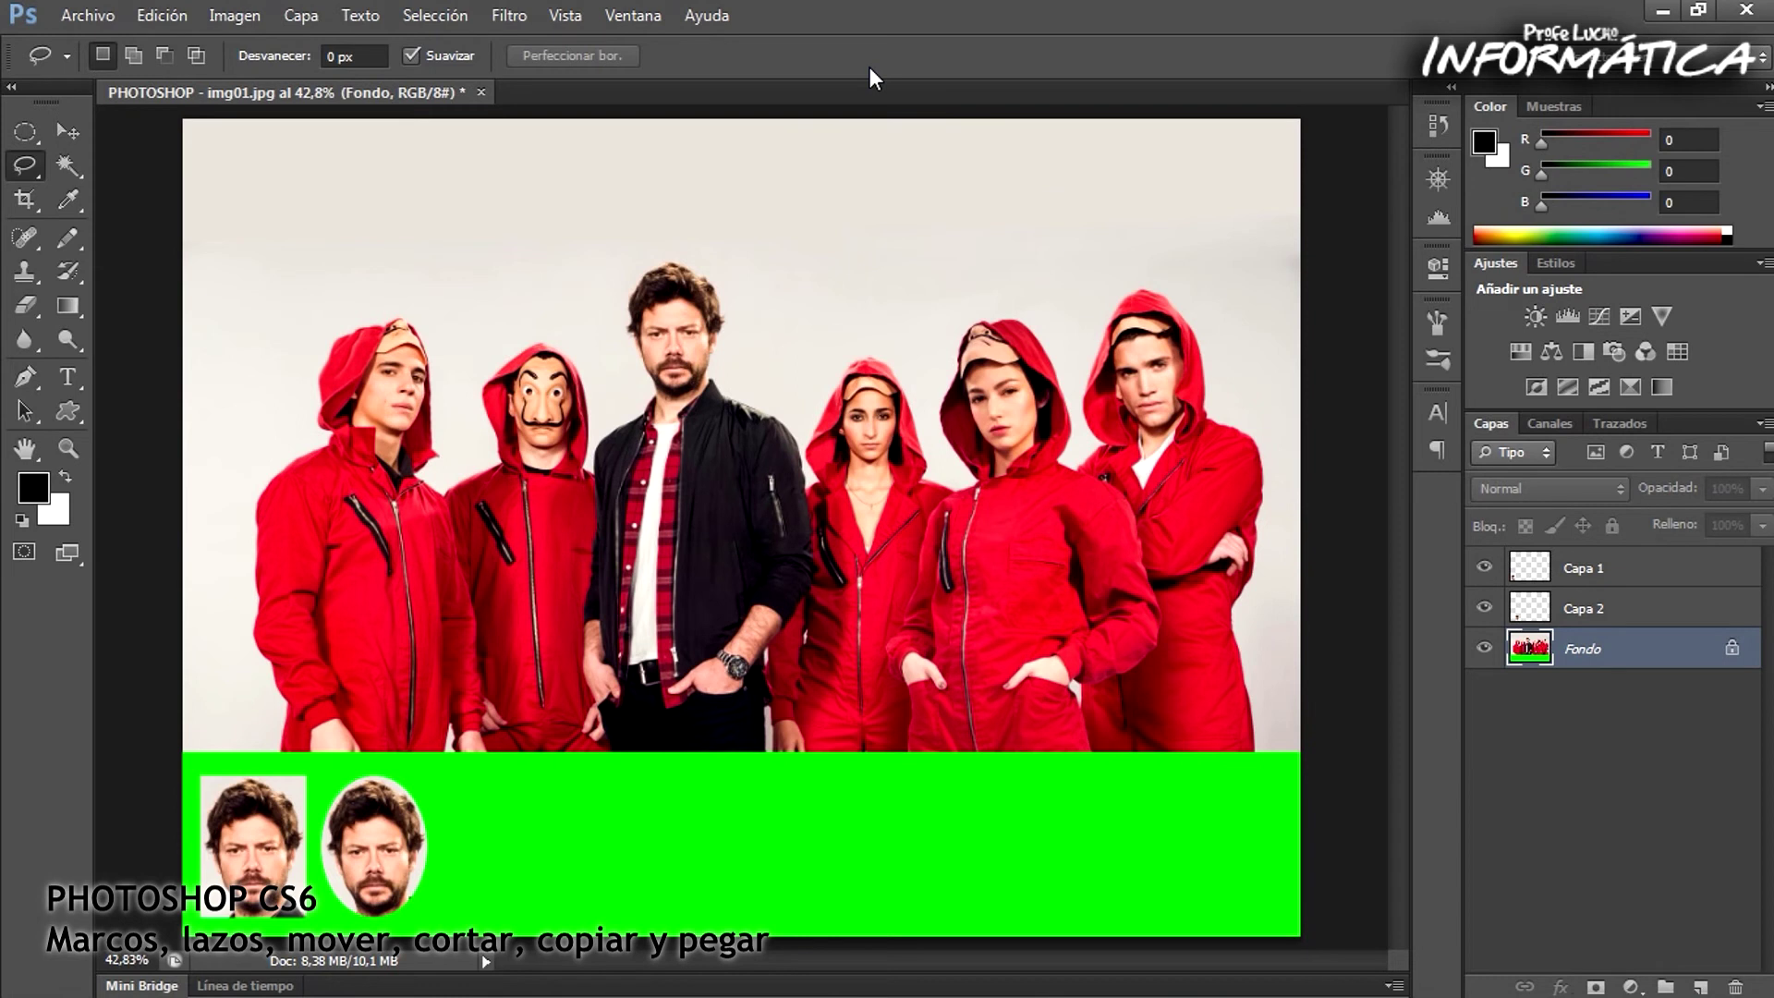
{"action": "left_click", "coordinate": [67, 448]}
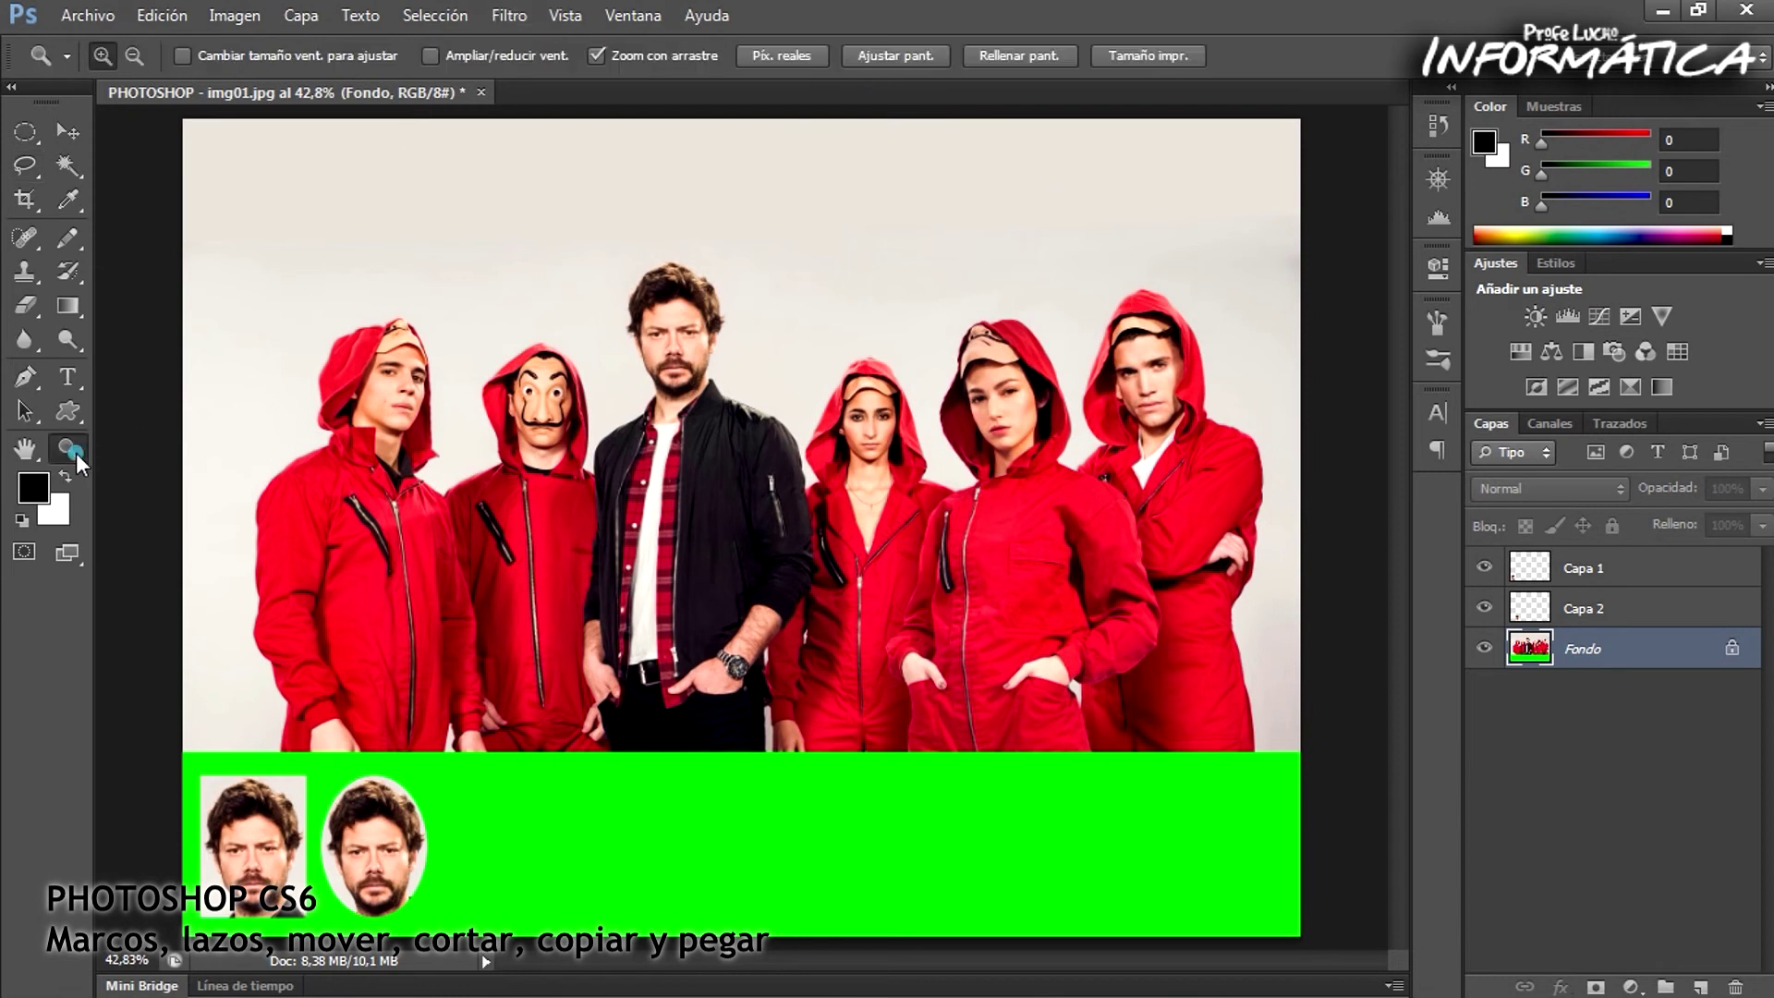
Zoom in on the man and trace a freehand lasso outline around his hair and face
{"action": "left_click", "coordinate": [665, 377]}
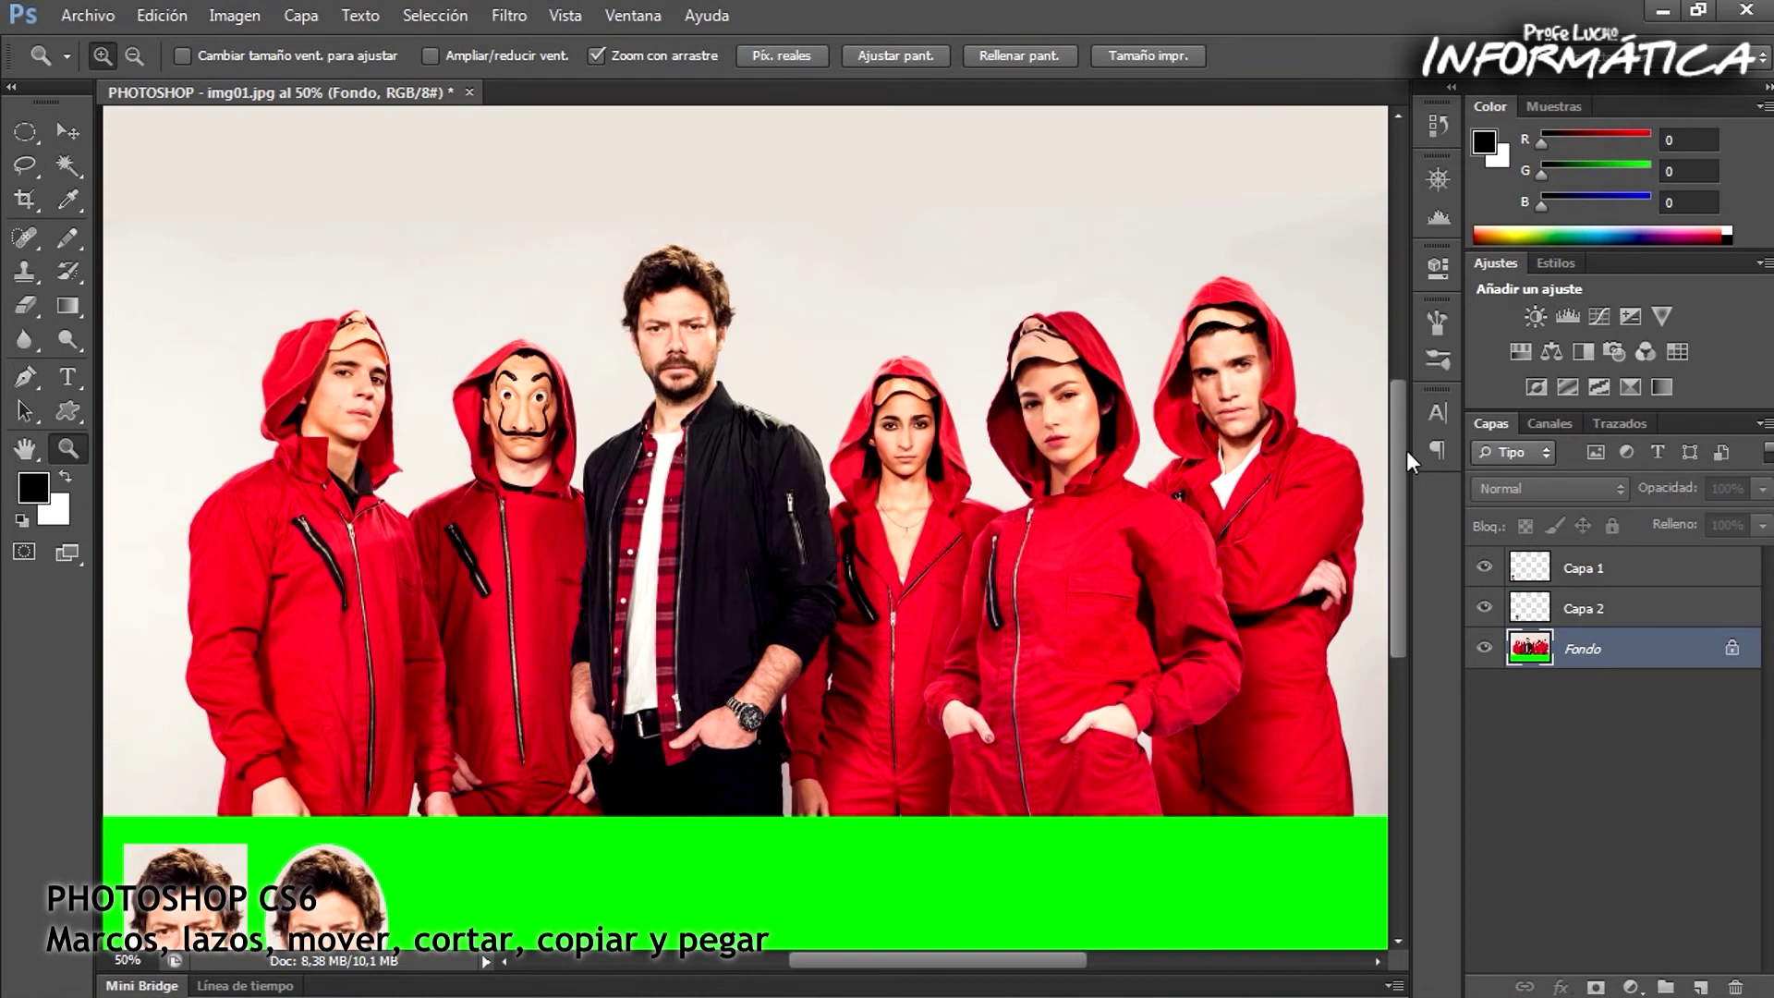
{"action": "scroll", "coordinate": [1388, 499], "scroll_direction": "down", "scroll_amount": 3}
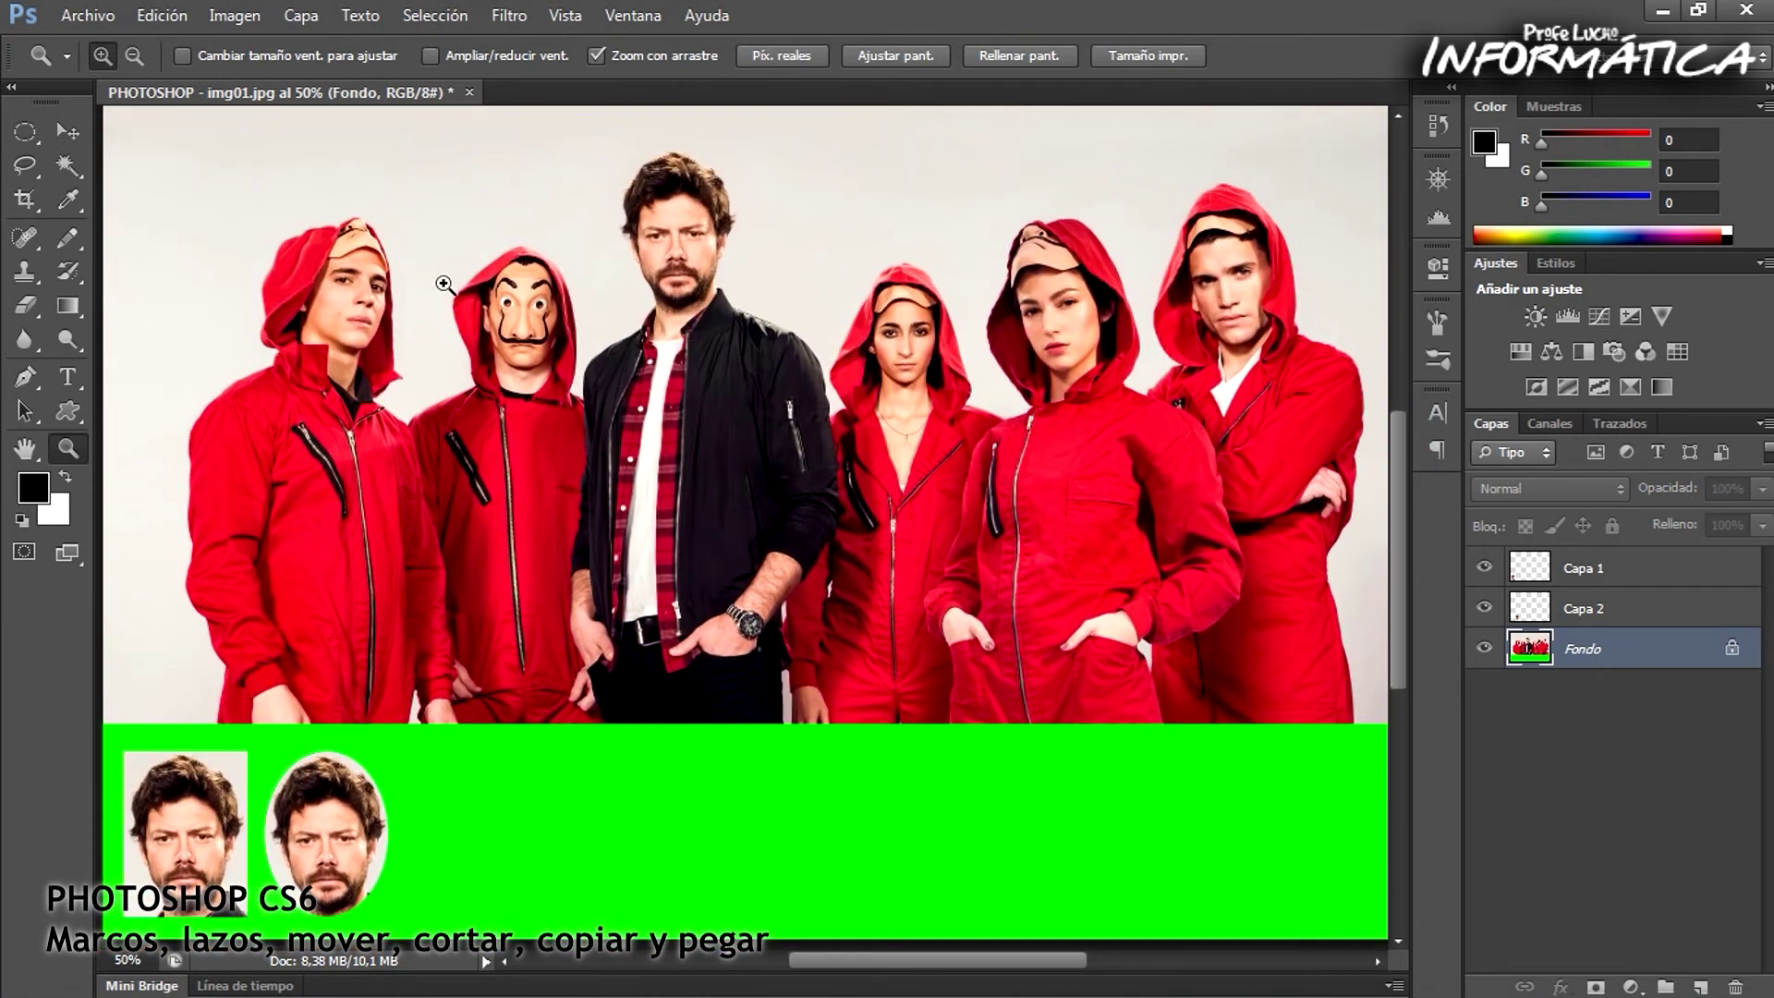
{"action": "left_click", "coordinate": [16, 169]}
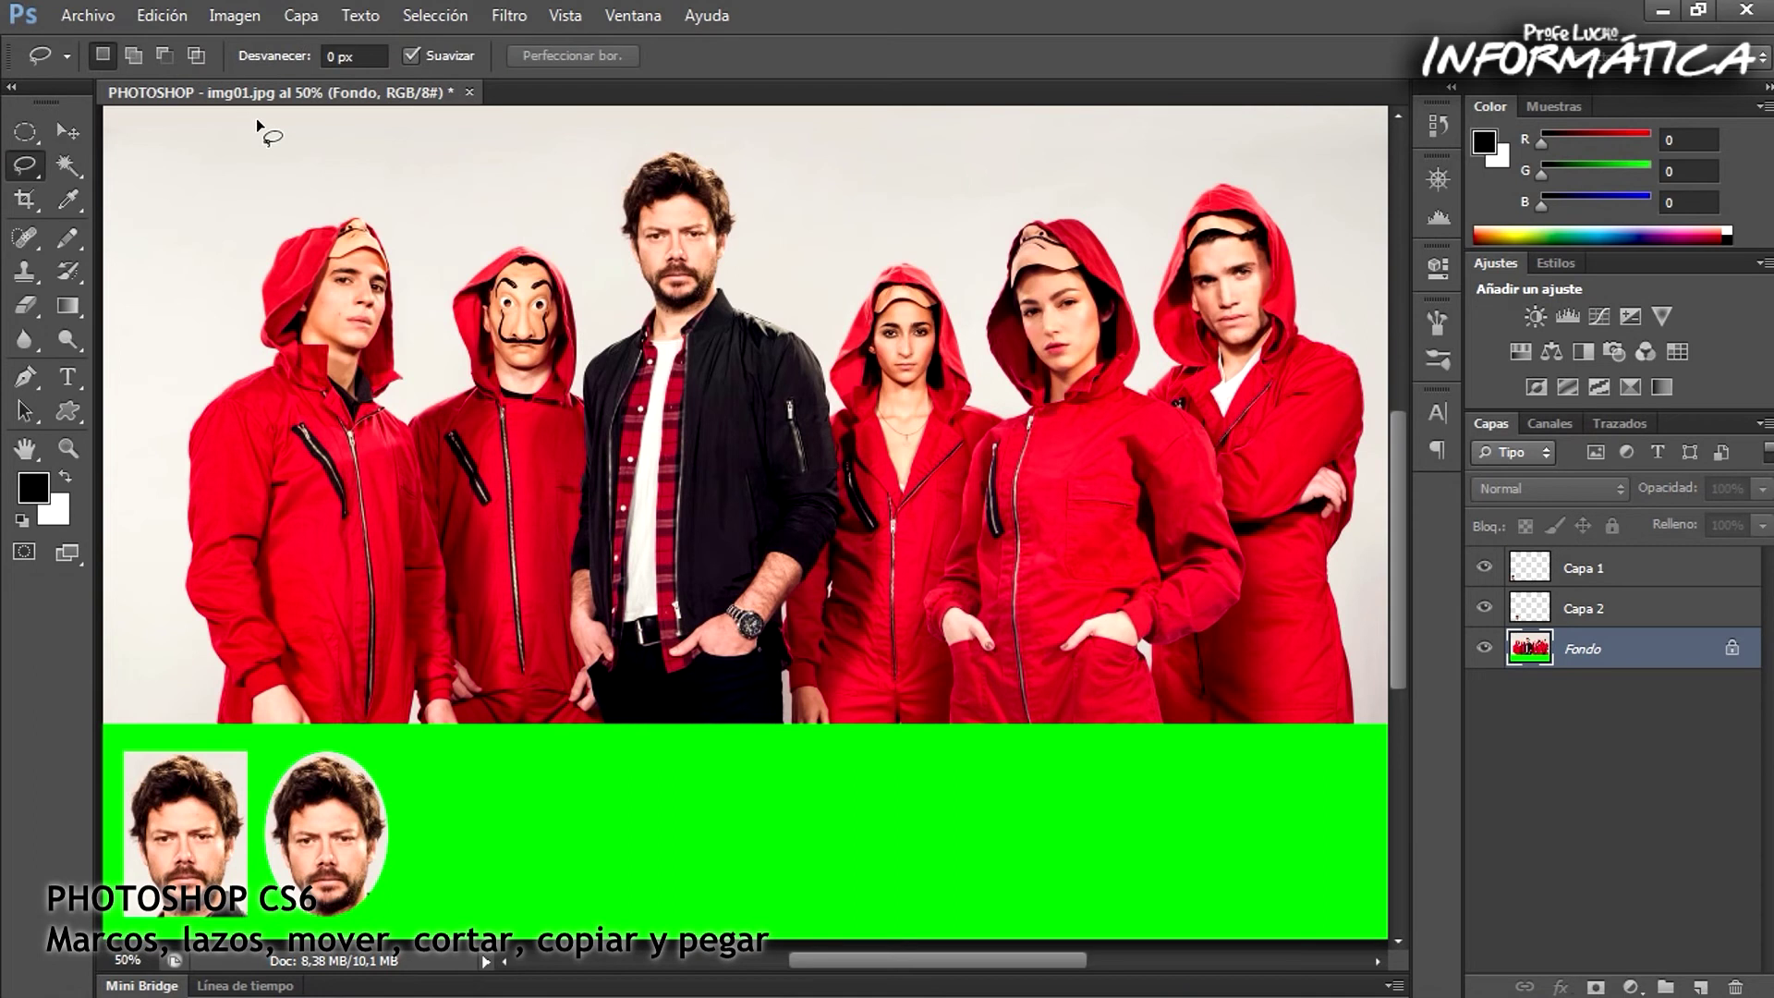
{"action": "left_click", "coordinate": [25, 166]}
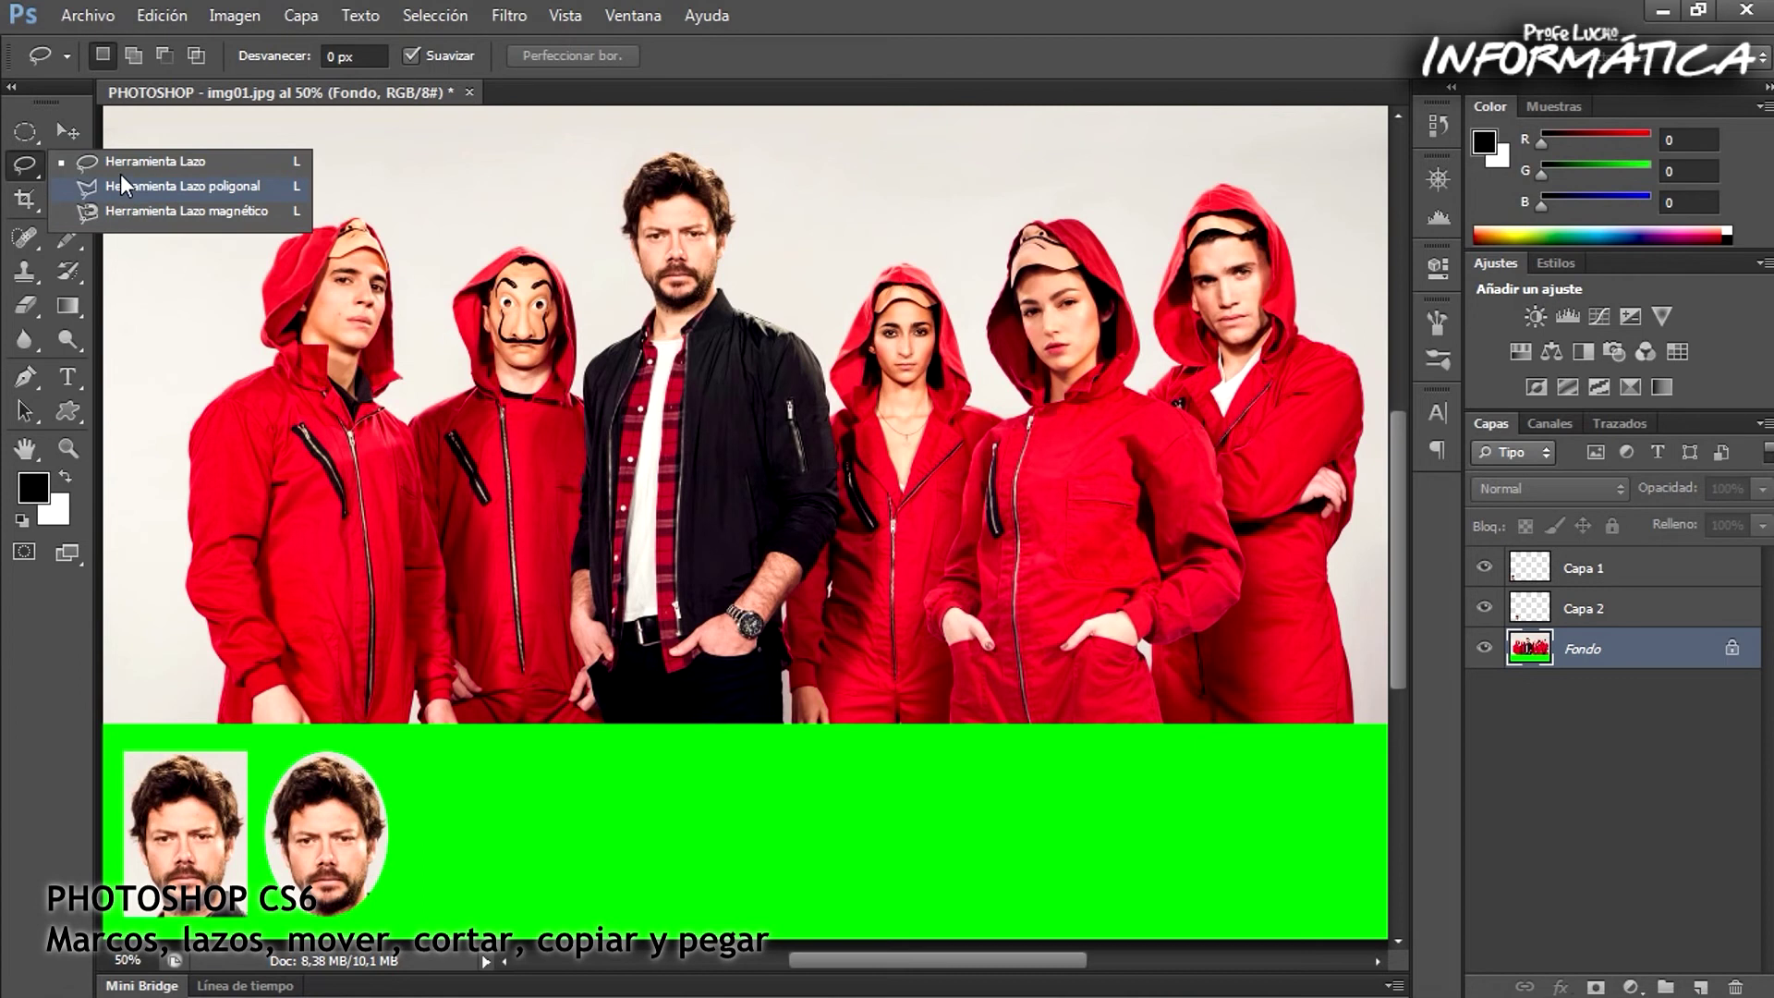
{"action": "left_click", "coordinate": [120, 161]}
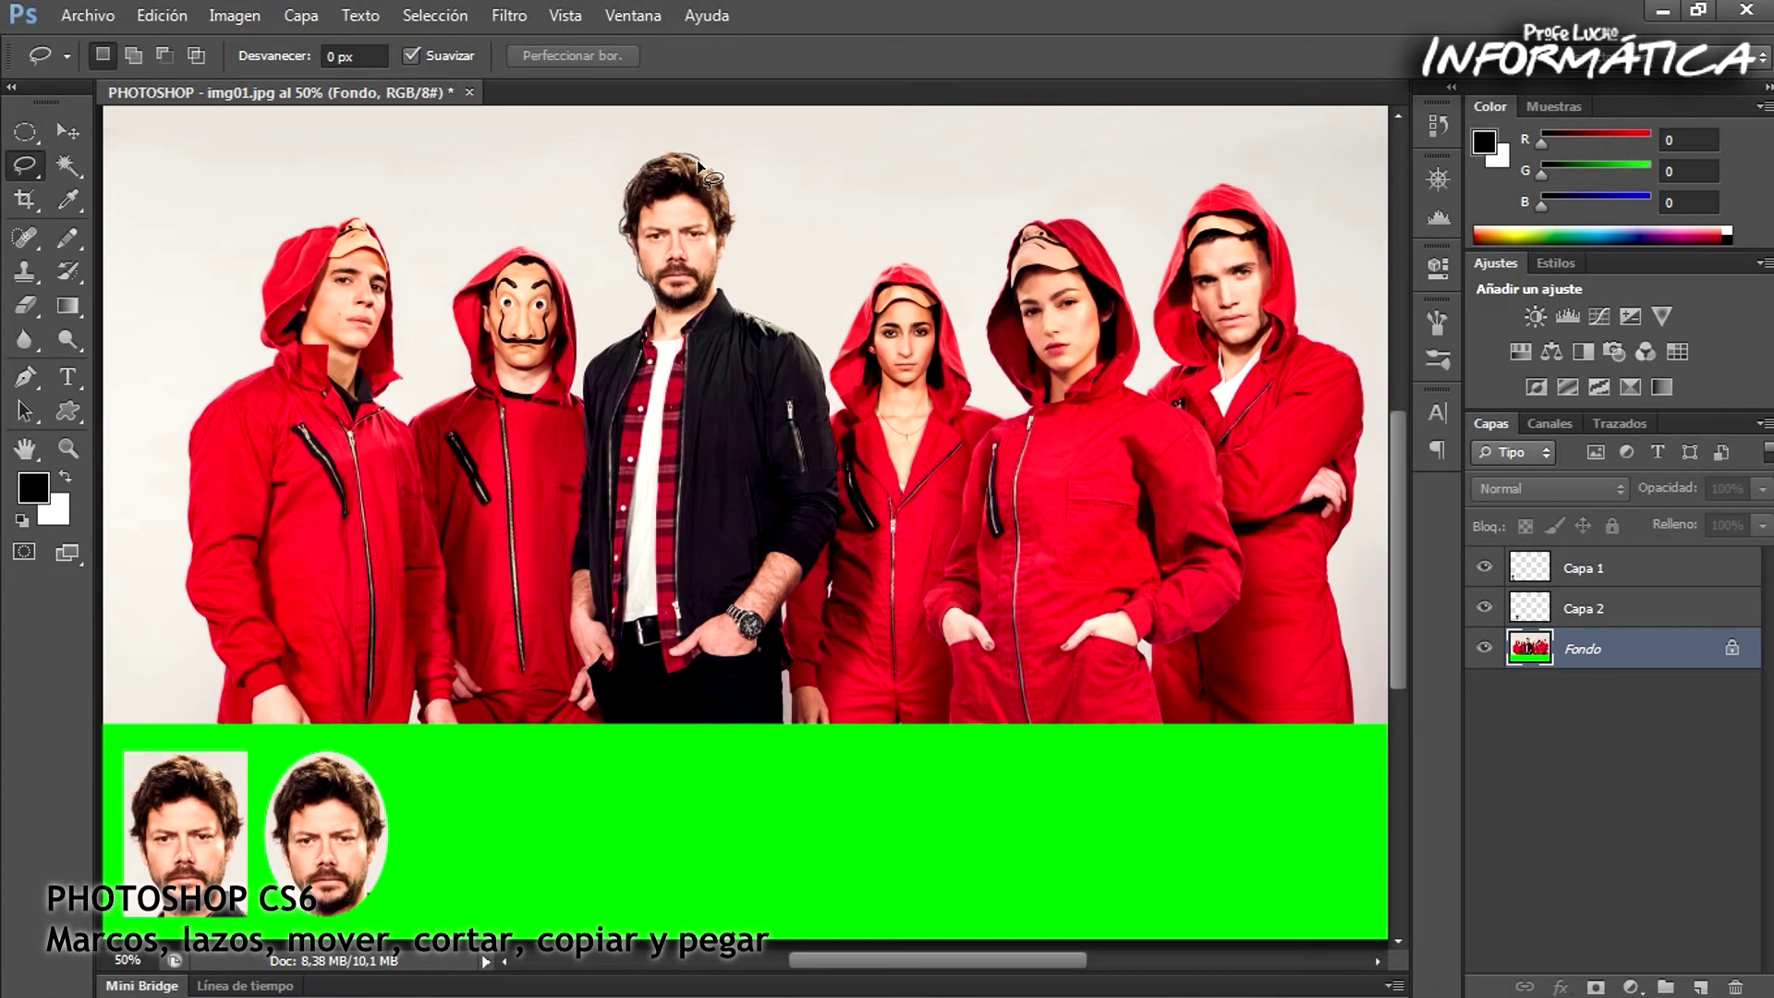
{"action": "mouse_move", "coordinate": [729, 209]}
{"action": "left_mouse_down"}
{"action": "mouse_move", "coordinate": [703, 298]}
{"action": "mouse_move", "coordinate": [666, 311]}
{"action": "left_mouse_up"}
{"action": "left_click_drag", "start_coordinate": [666, 311], "coordinate": [661, 307]}
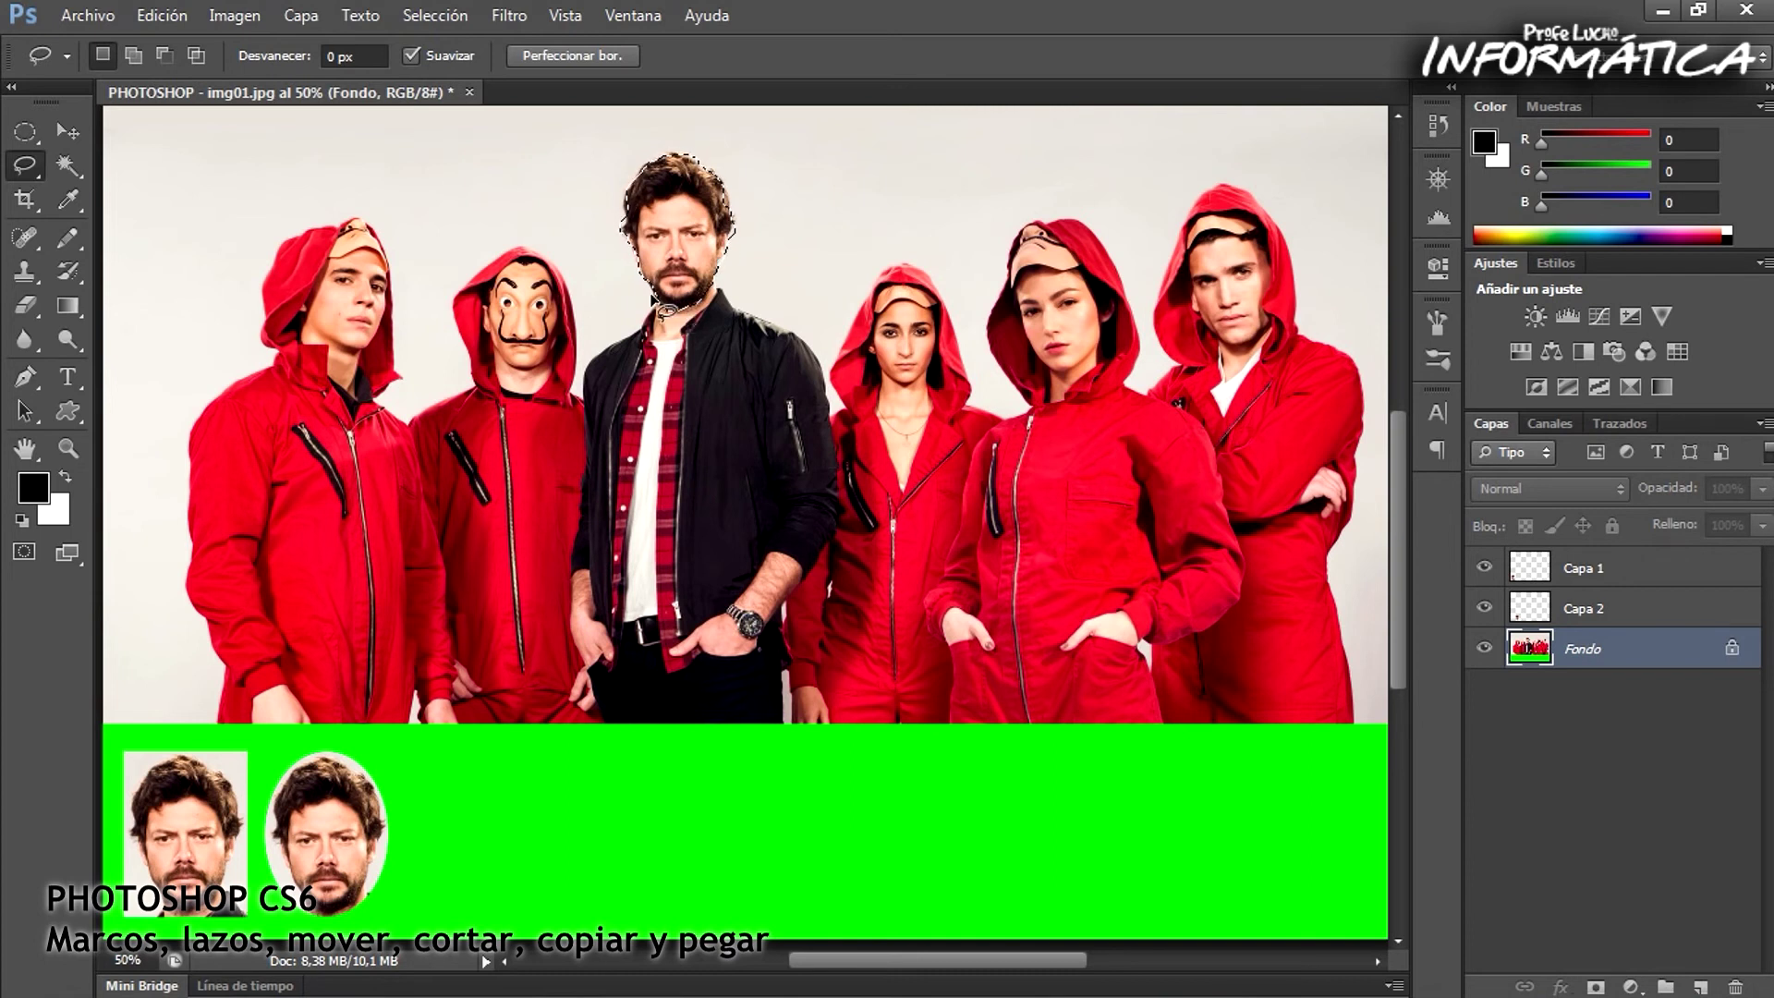
{"action": "left_click", "coordinate": [138, 15]}
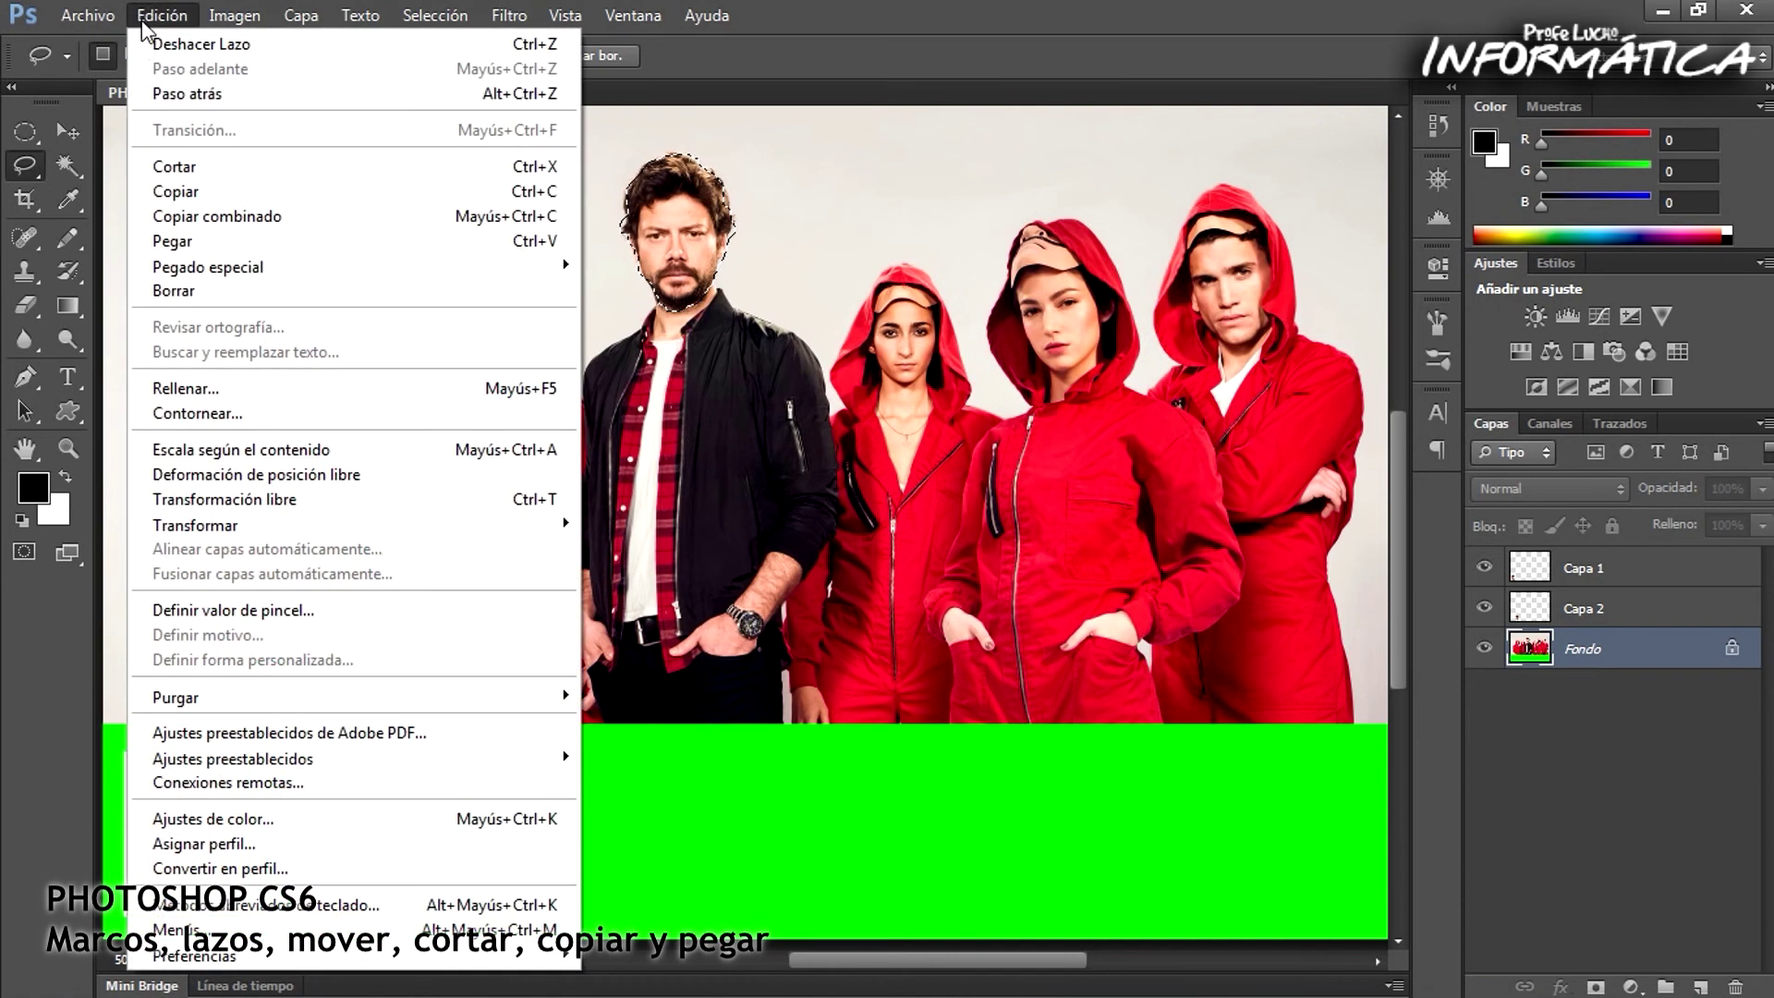
Copy the lasso-traced head and paste it as new layer Capa 3
{"action": "left_click", "coordinate": [168, 191]}
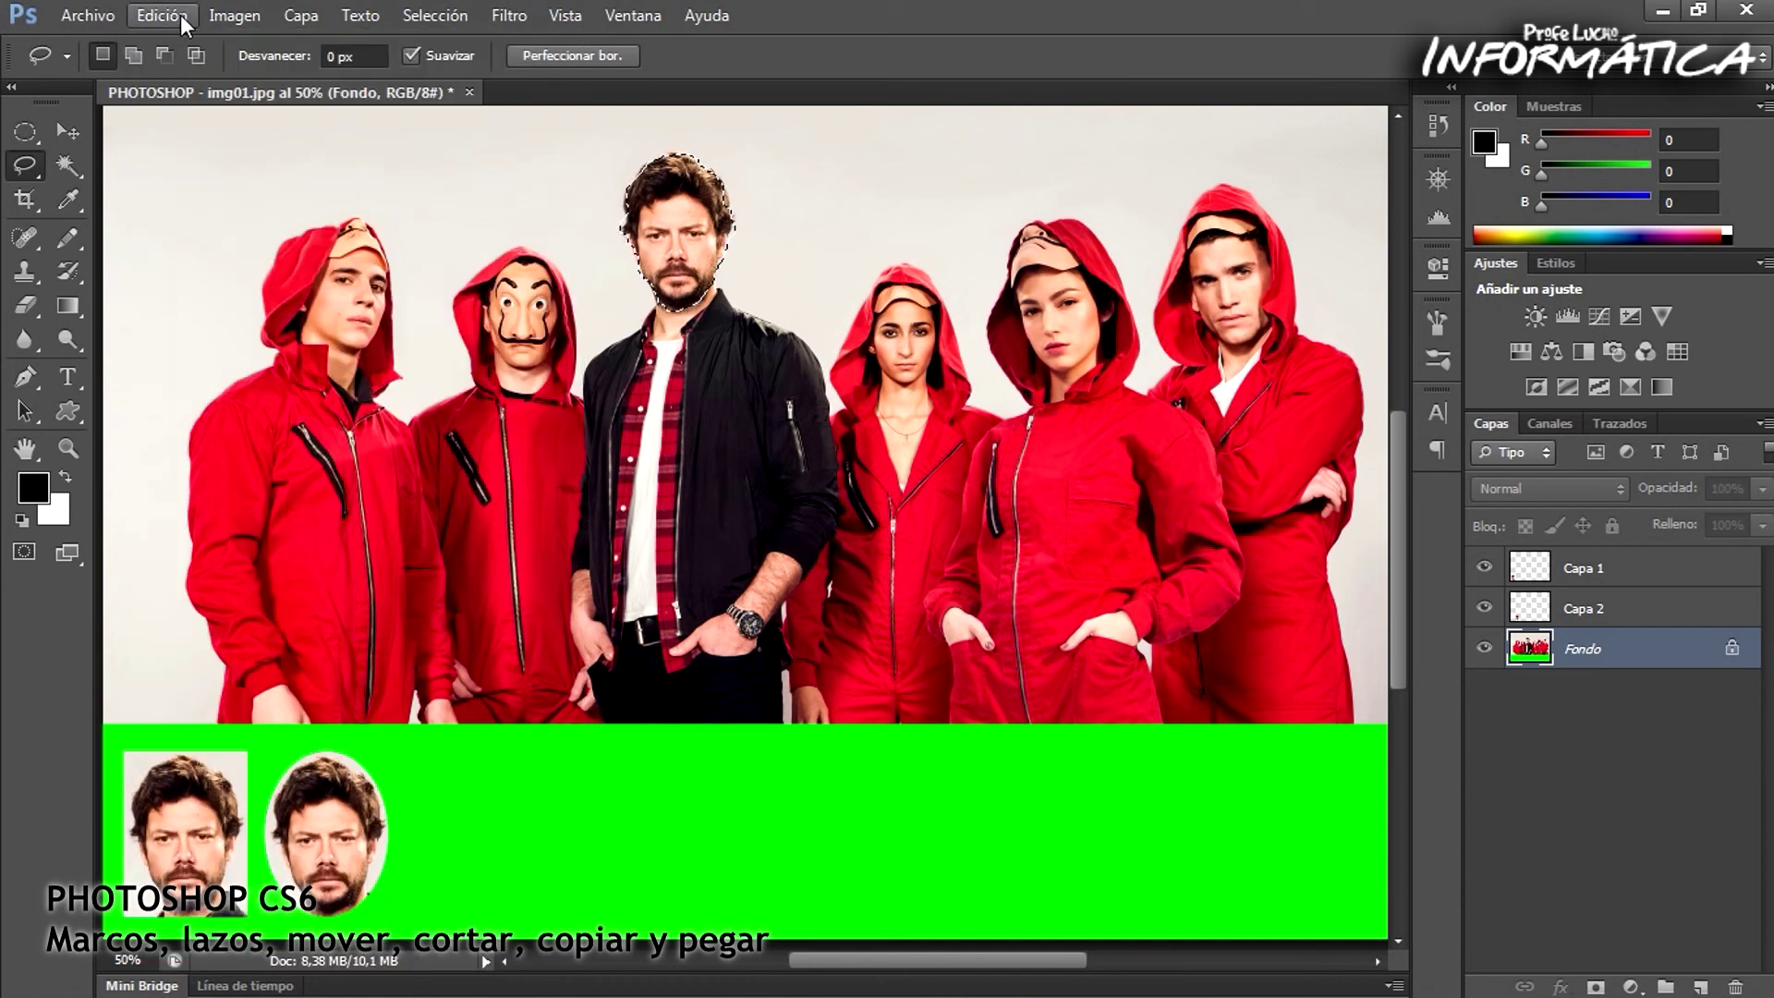
{"action": "left_click", "coordinate": [180, 15]}
{"action": "left_click", "coordinate": [185, 240]}
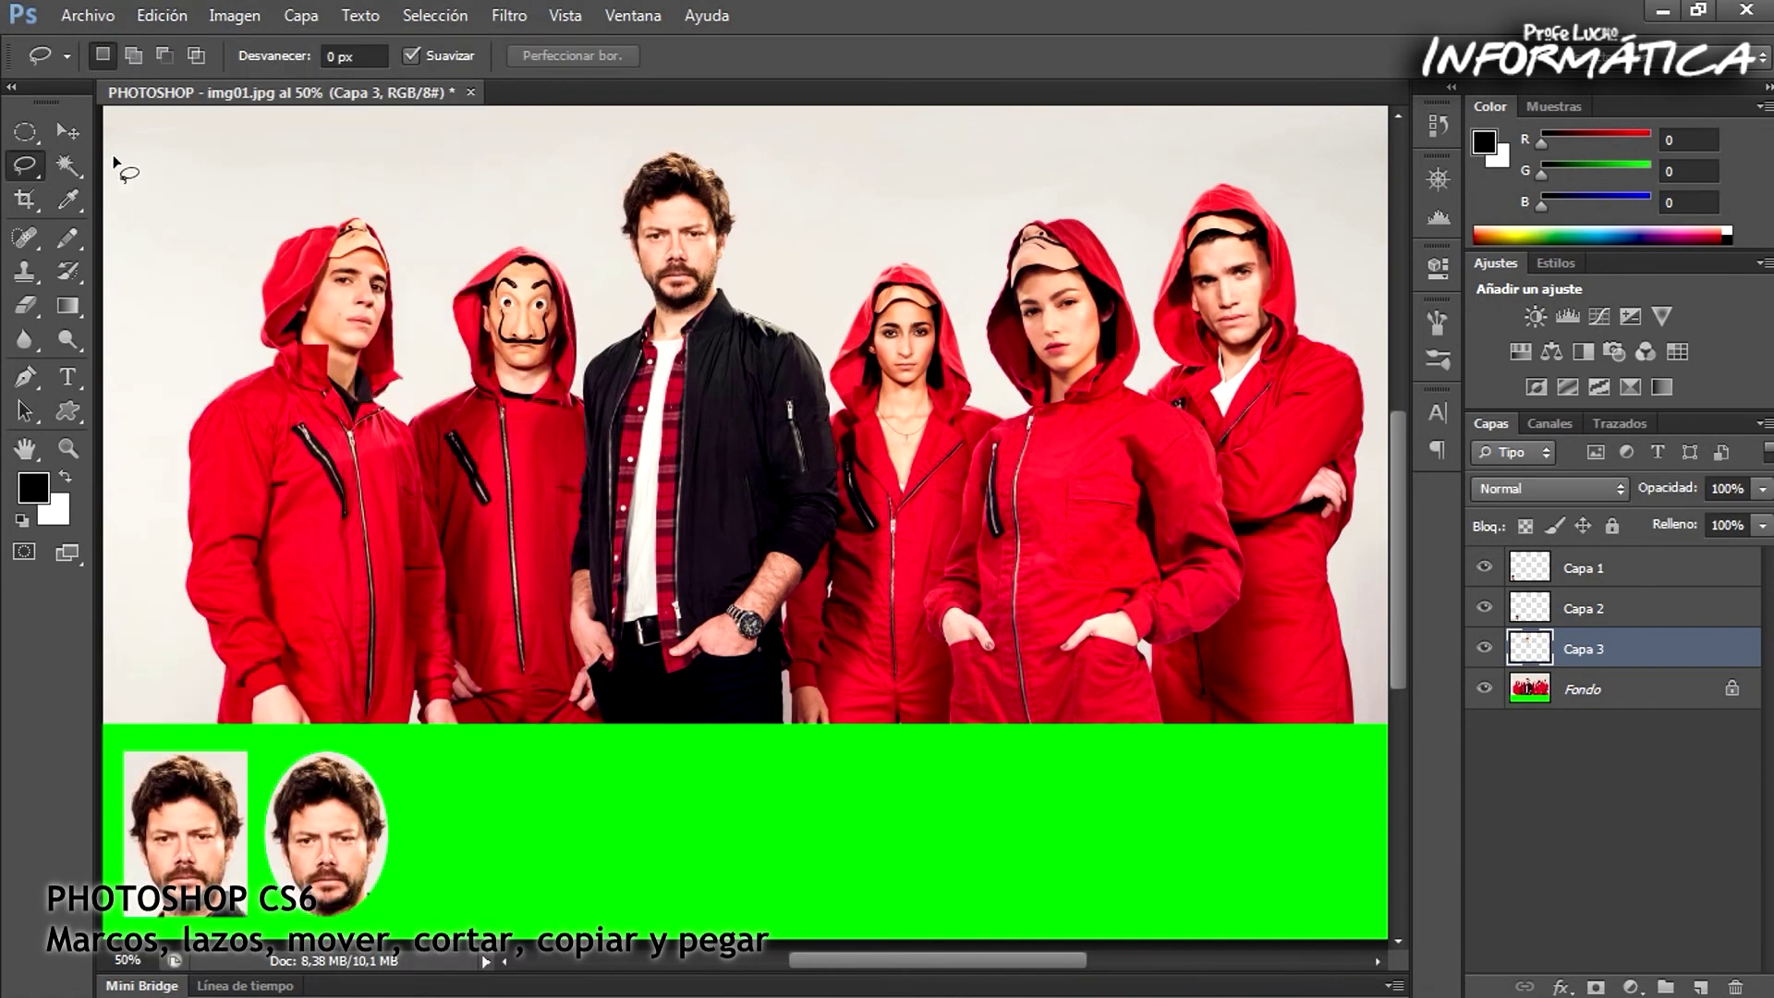
Move Capa 3 onto the green strip beside the oval face, then reactivate Fondo
{"action": "left_click", "coordinate": [69, 130]}
{"action": "left_click_drag", "start_coordinate": [685, 196], "coordinate": [465, 804]}
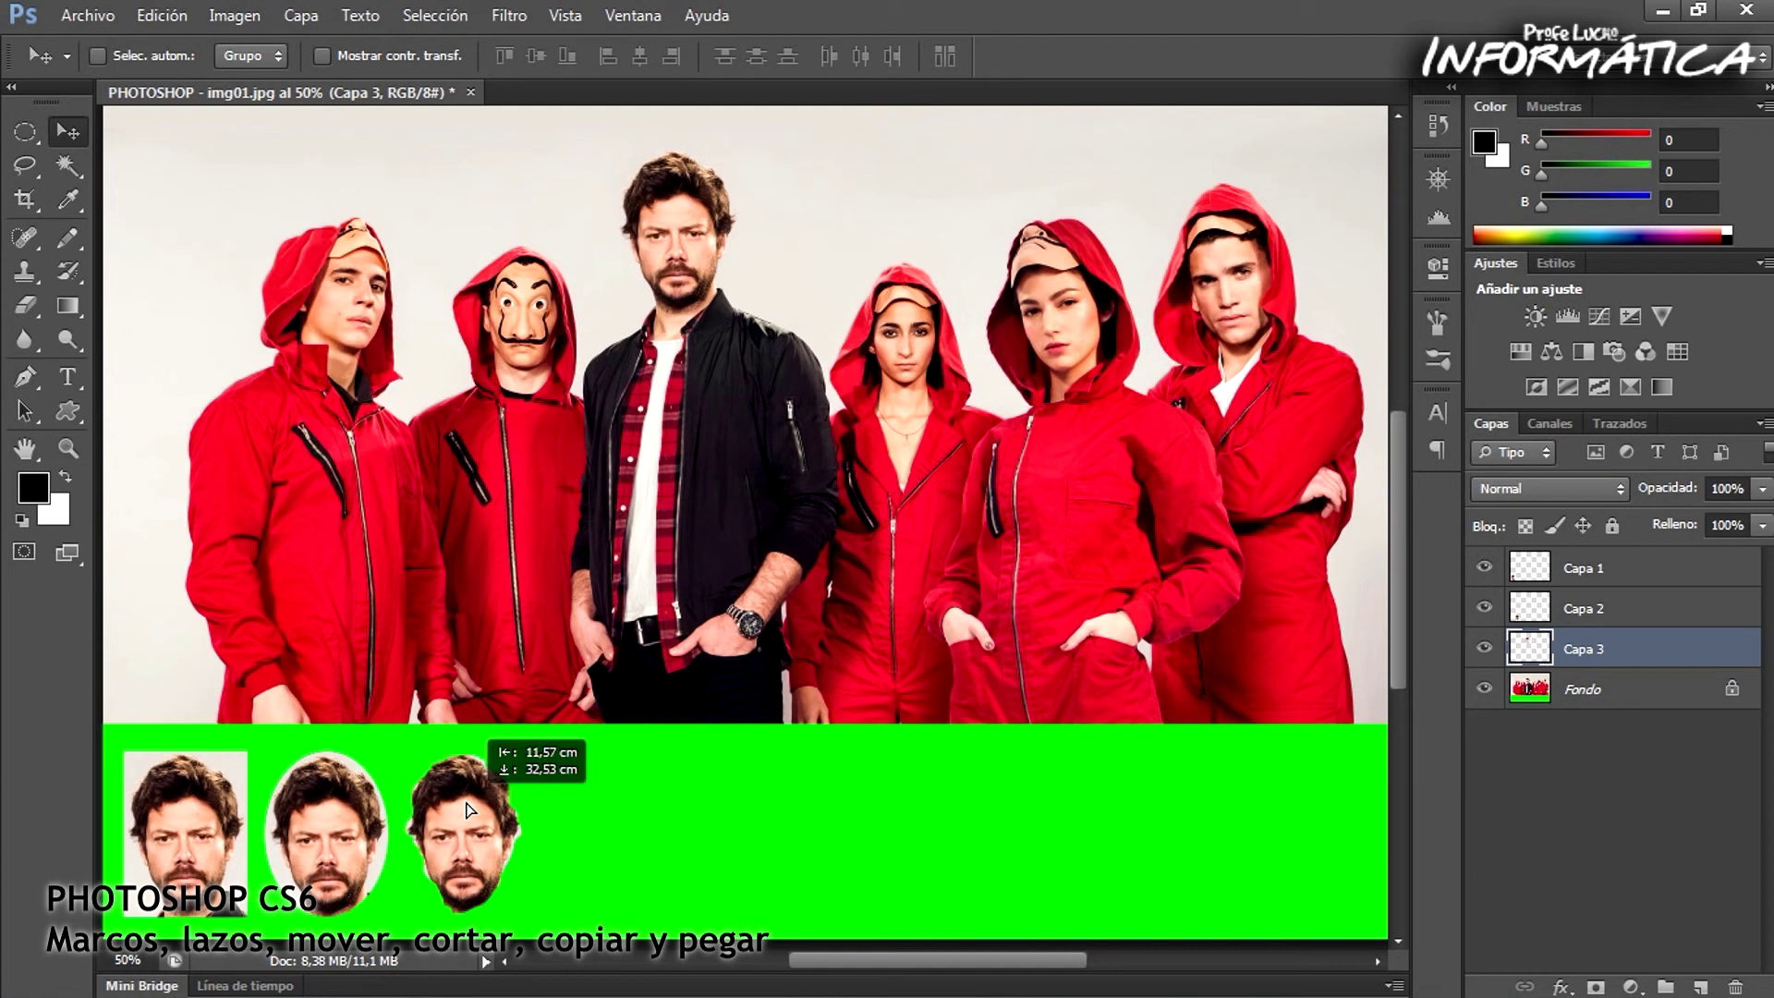
{"action": "left_click_drag", "start_coordinate": [466, 804], "coordinate": [466, 802]}
{"action": "left_click", "coordinate": [1604, 699]}
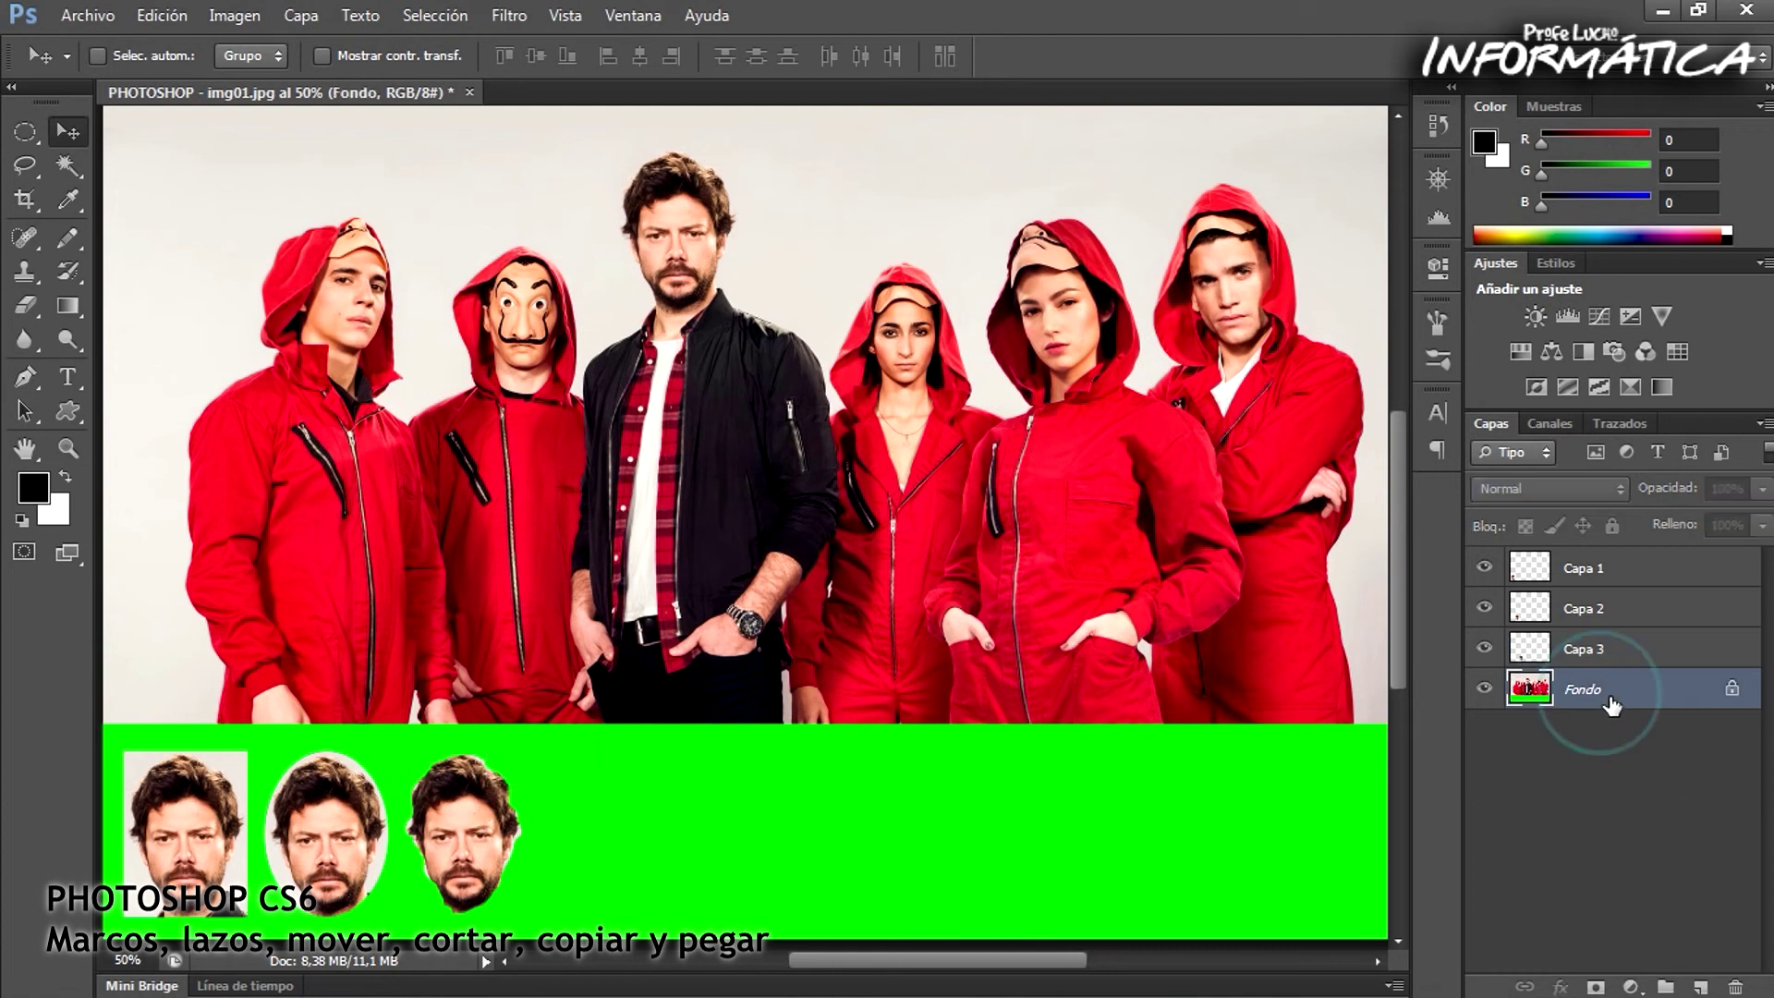
{"action": "left_click", "coordinate": [26, 164]}
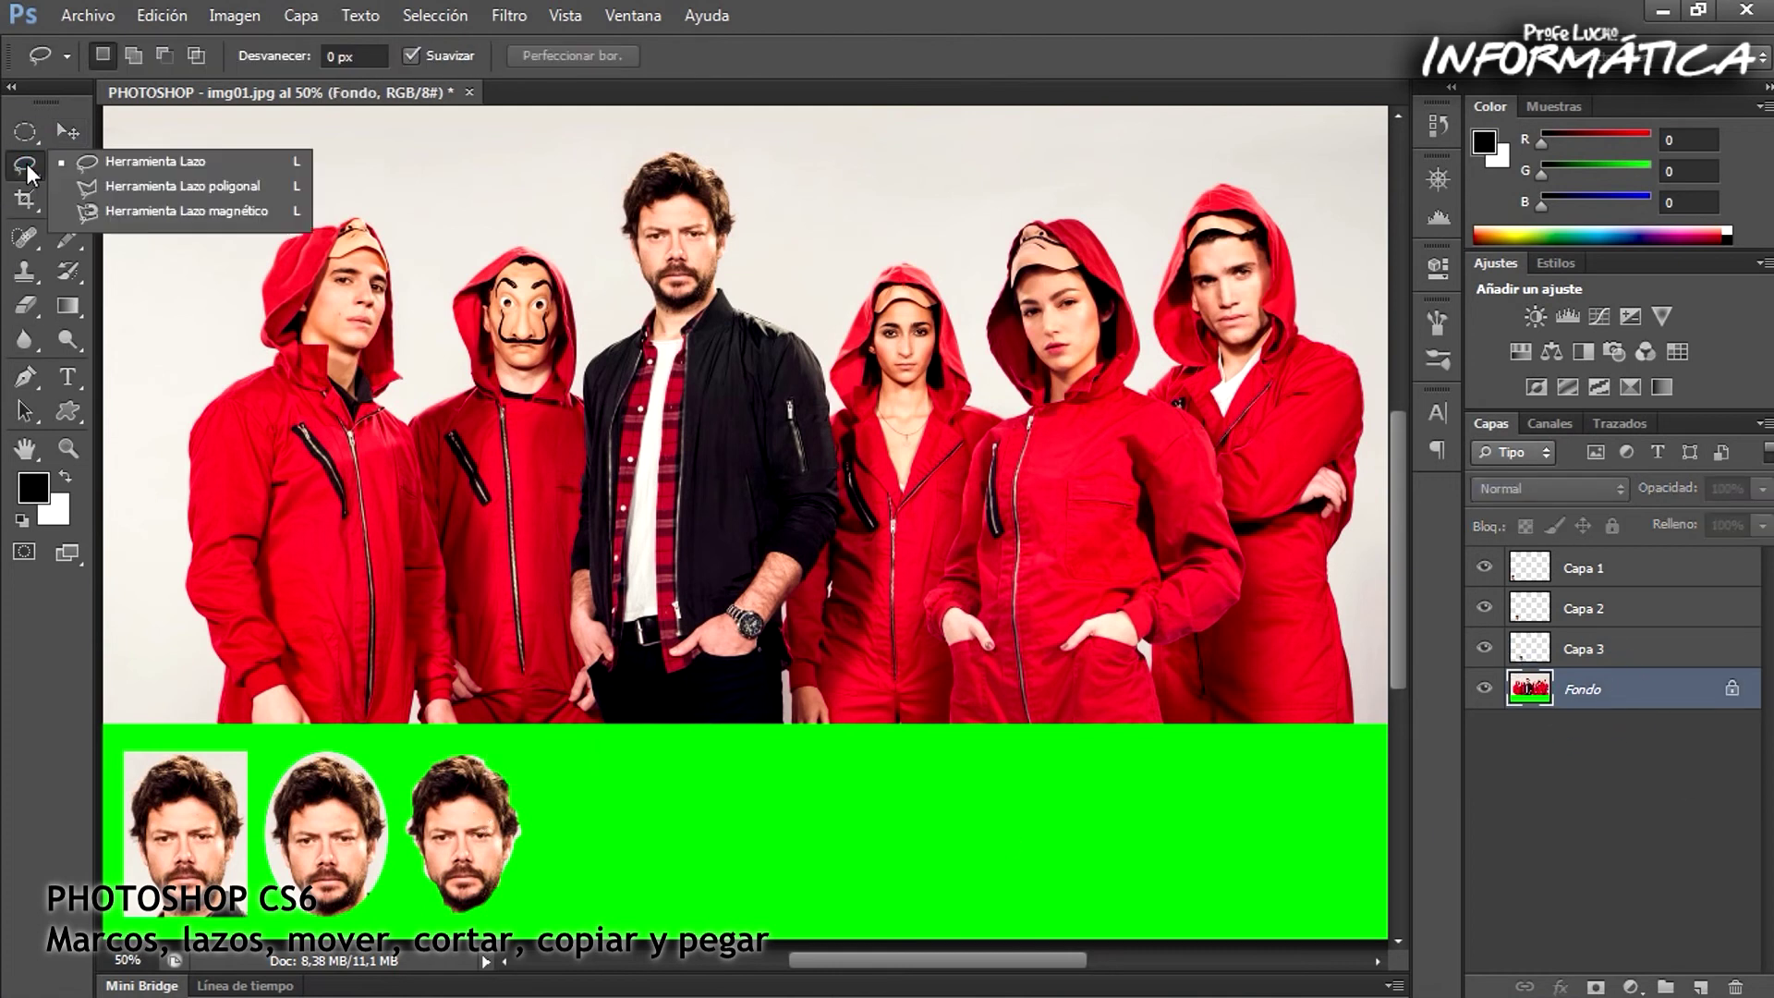
Trace a closed Polygonal Lasso outline around the bearded central man's hair and face
{"action": "left_click", "coordinate": [130, 185]}
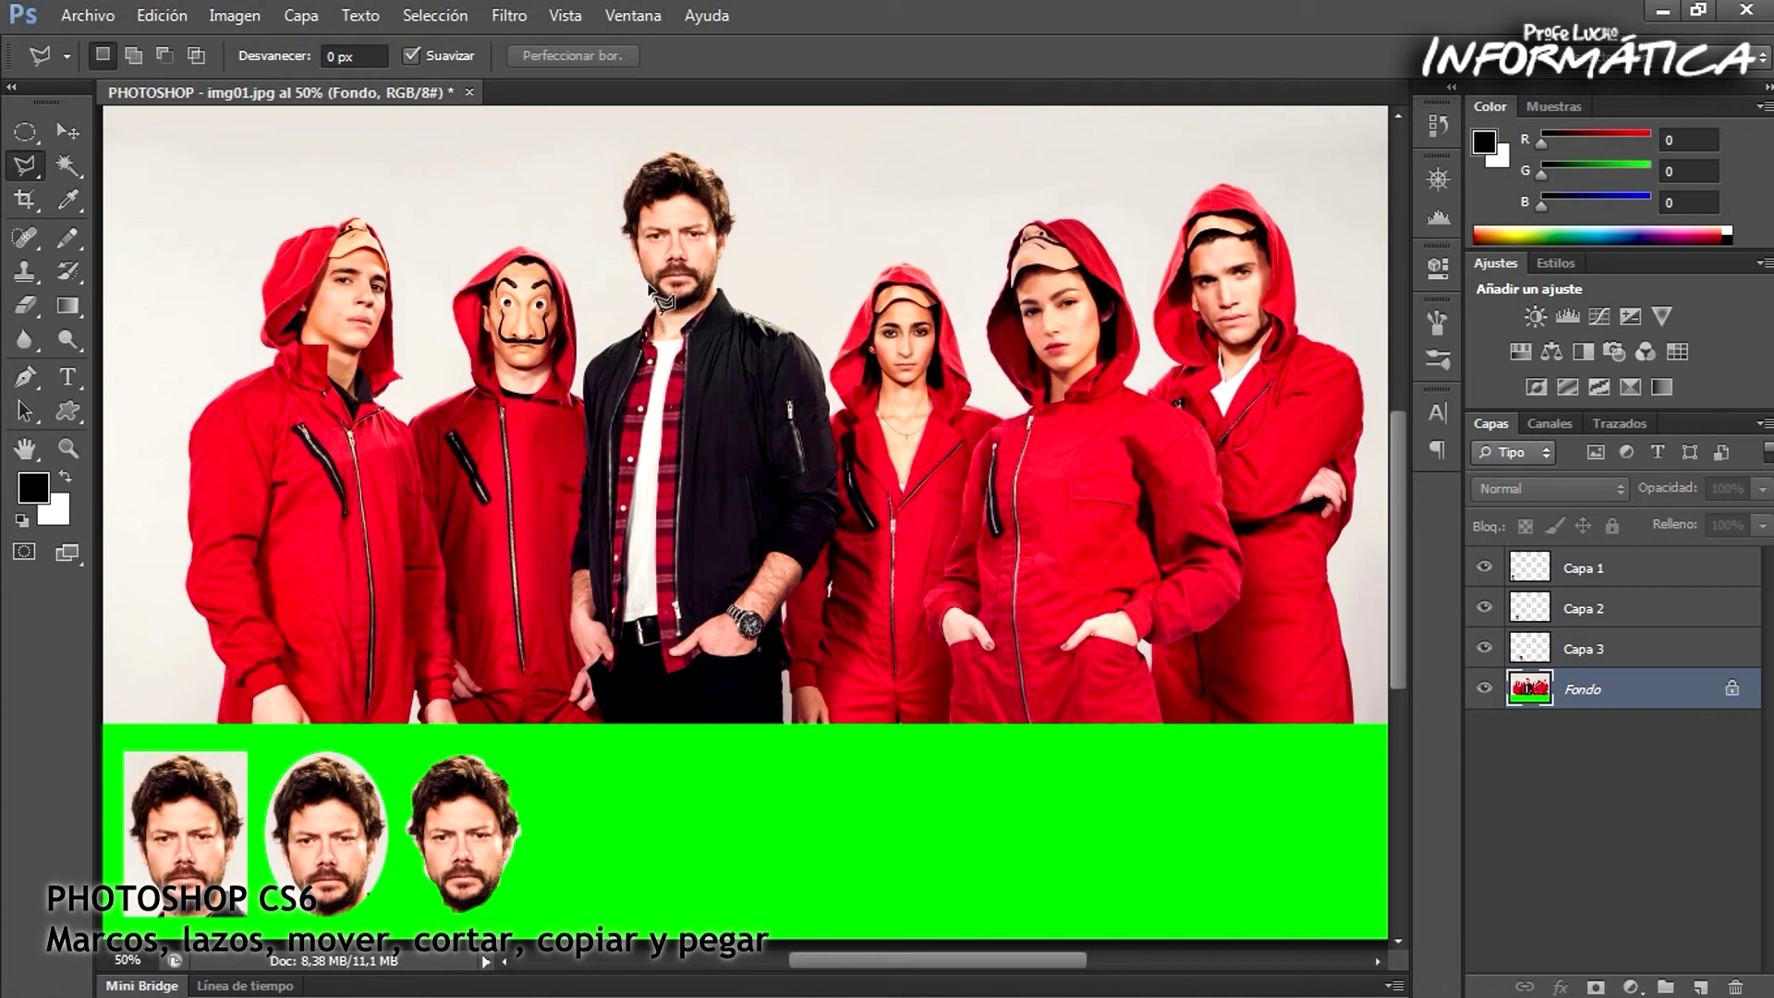
{"action": "left_click", "coordinate": [619, 229]}
{"action": "left_click", "coordinate": [624, 219]}
{"action": "left_click", "coordinate": [624, 204]}
{"action": "left_click", "coordinate": [646, 168]}
{"action": "left_click", "coordinate": [673, 152]}
{"action": "left_click", "coordinate": [715, 173]}
{"action": "left_click", "coordinate": [729, 192]}
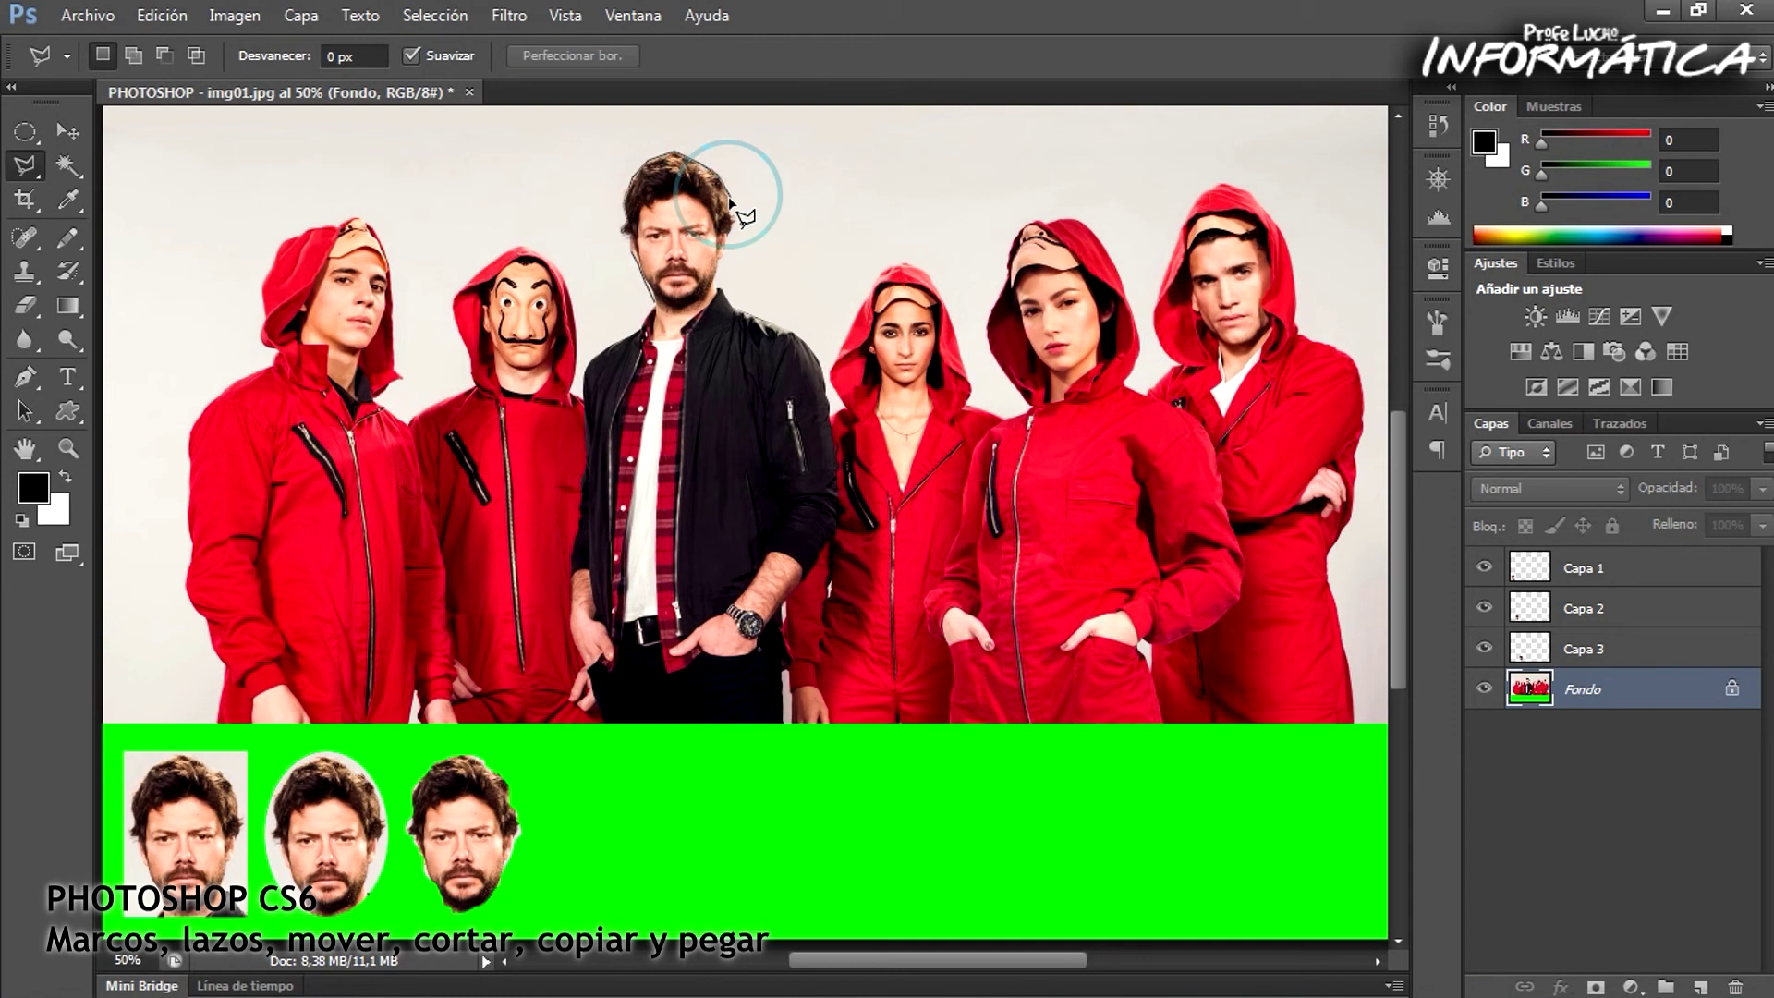
{"action": "left_click", "coordinate": [729, 220]}
{"action": "left_click", "coordinate": [726, 252]}
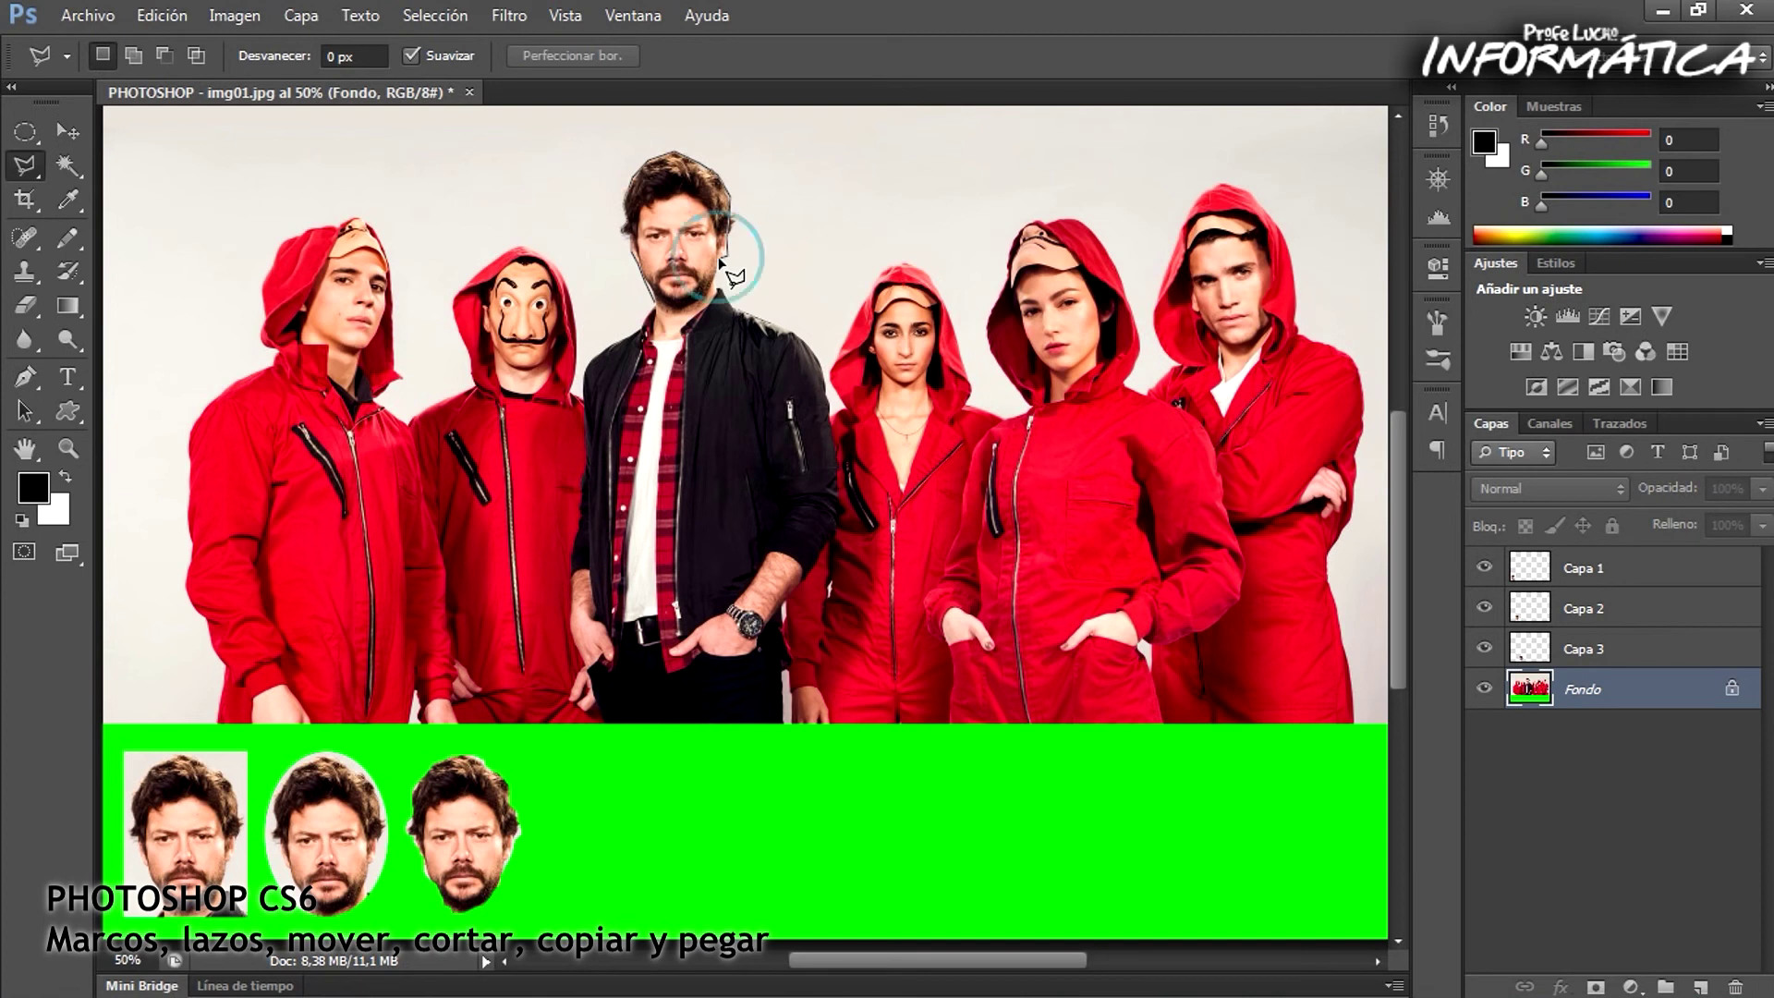
{"action": "left_click", "coordinate": [709, 279]}
{"action": "left_click", "coordinate": [652, 301]}
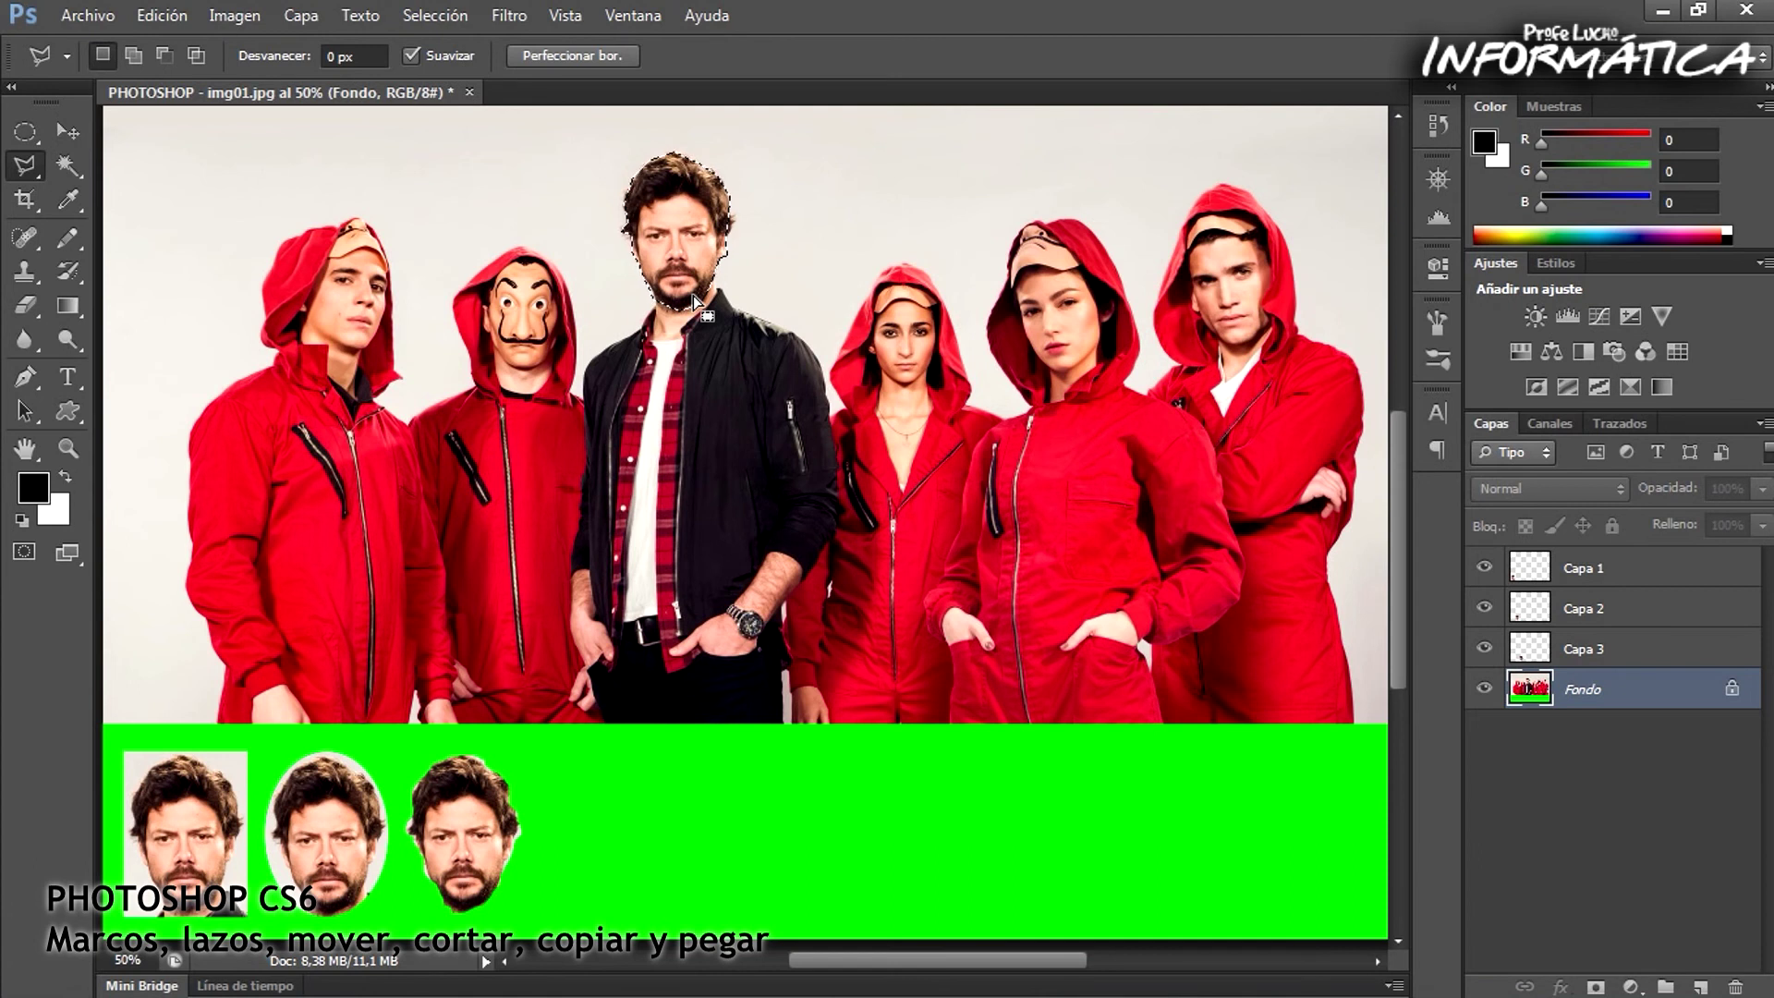
Copy the lassoed head and paste it as a new layer, Capa 4
{"action": "left_click", "coordinate": [160, 16]}
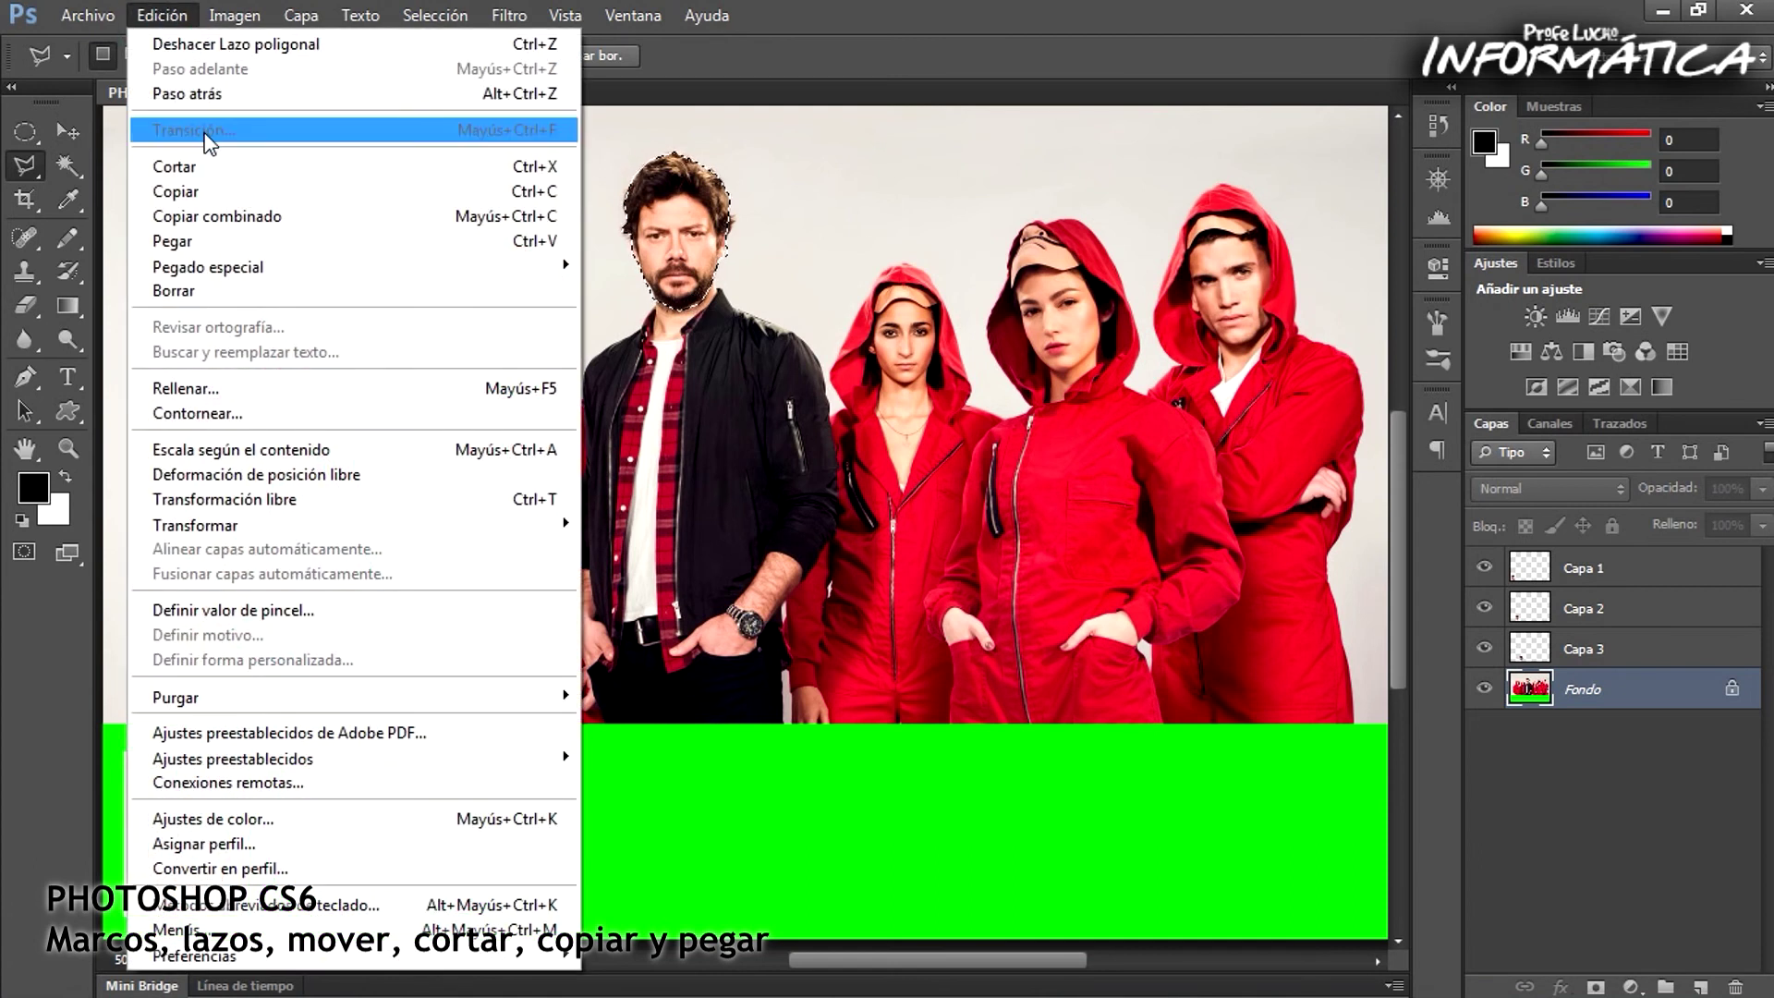
{"action": "left_click", "coordinate": [212, 190]}
{"action": "left_click", "coordinate": [168, 17]}
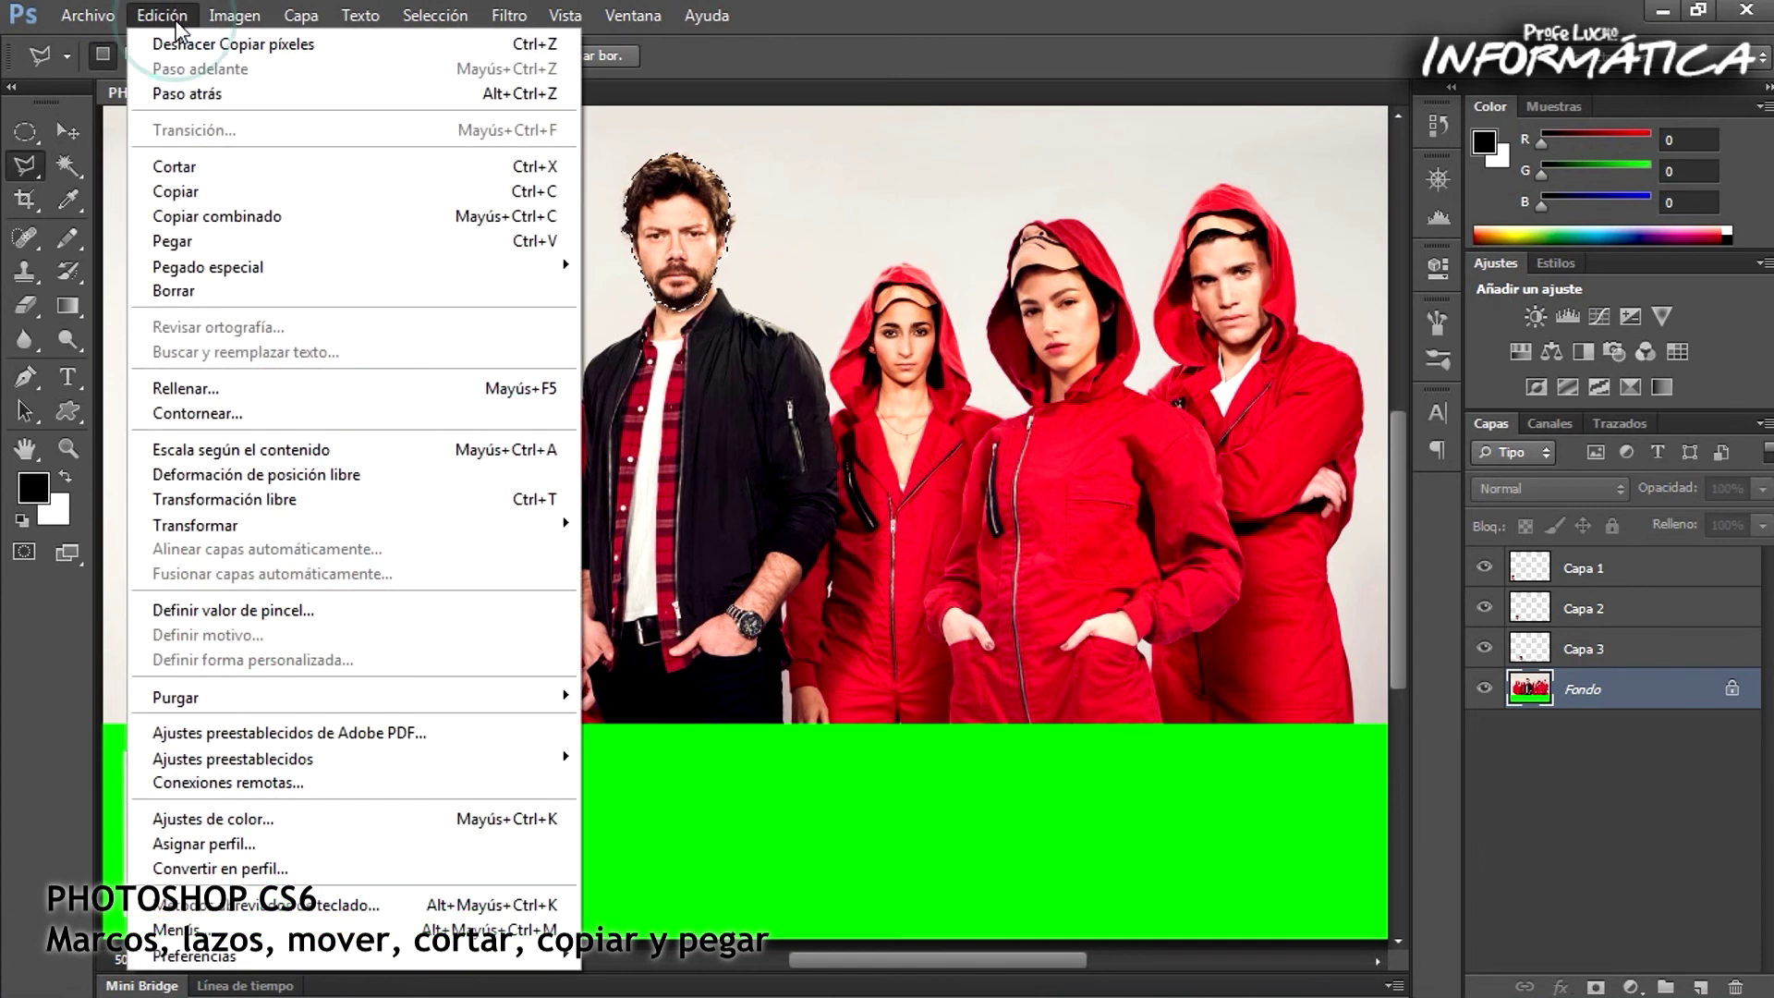
{"action": "left_click", "coordinate": [213, 241]}
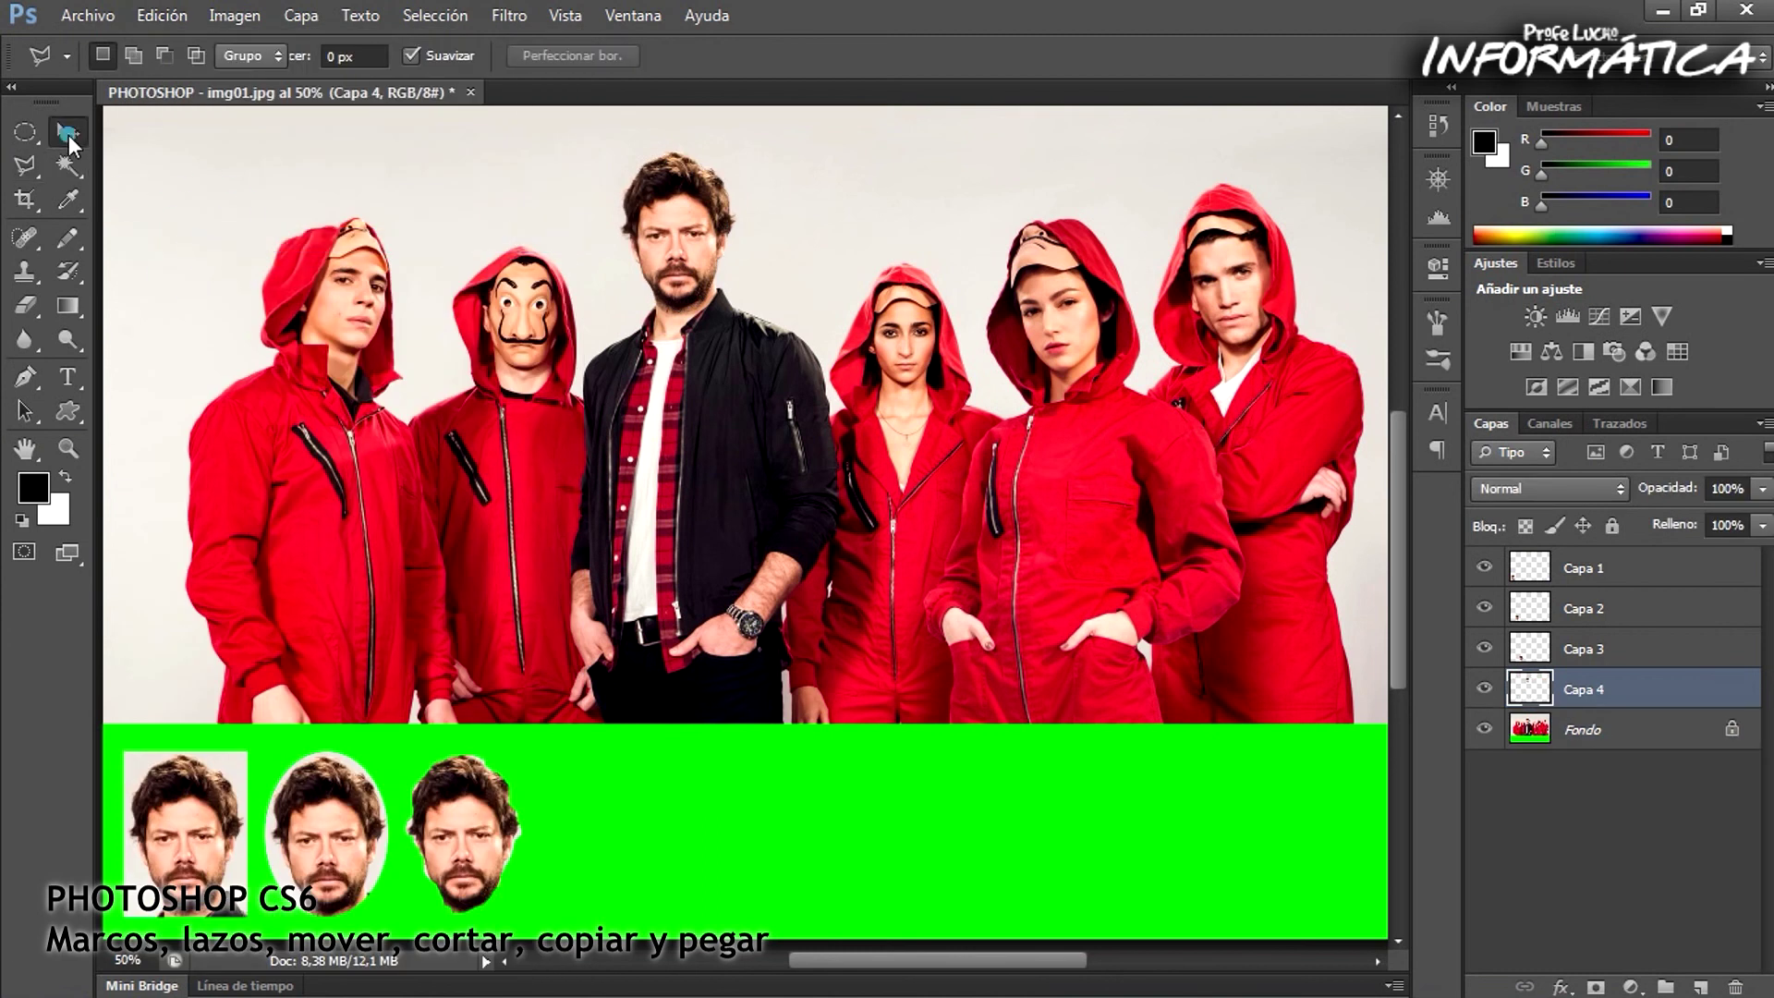
Move Capa 4 into the green strip, aligned with the other faces, then reselect Fondo
{"action": "key", "text": "v"}
{"action": "left_click_drag", "start_coordinate": [668, 237], "coordinate": [584, 838]}
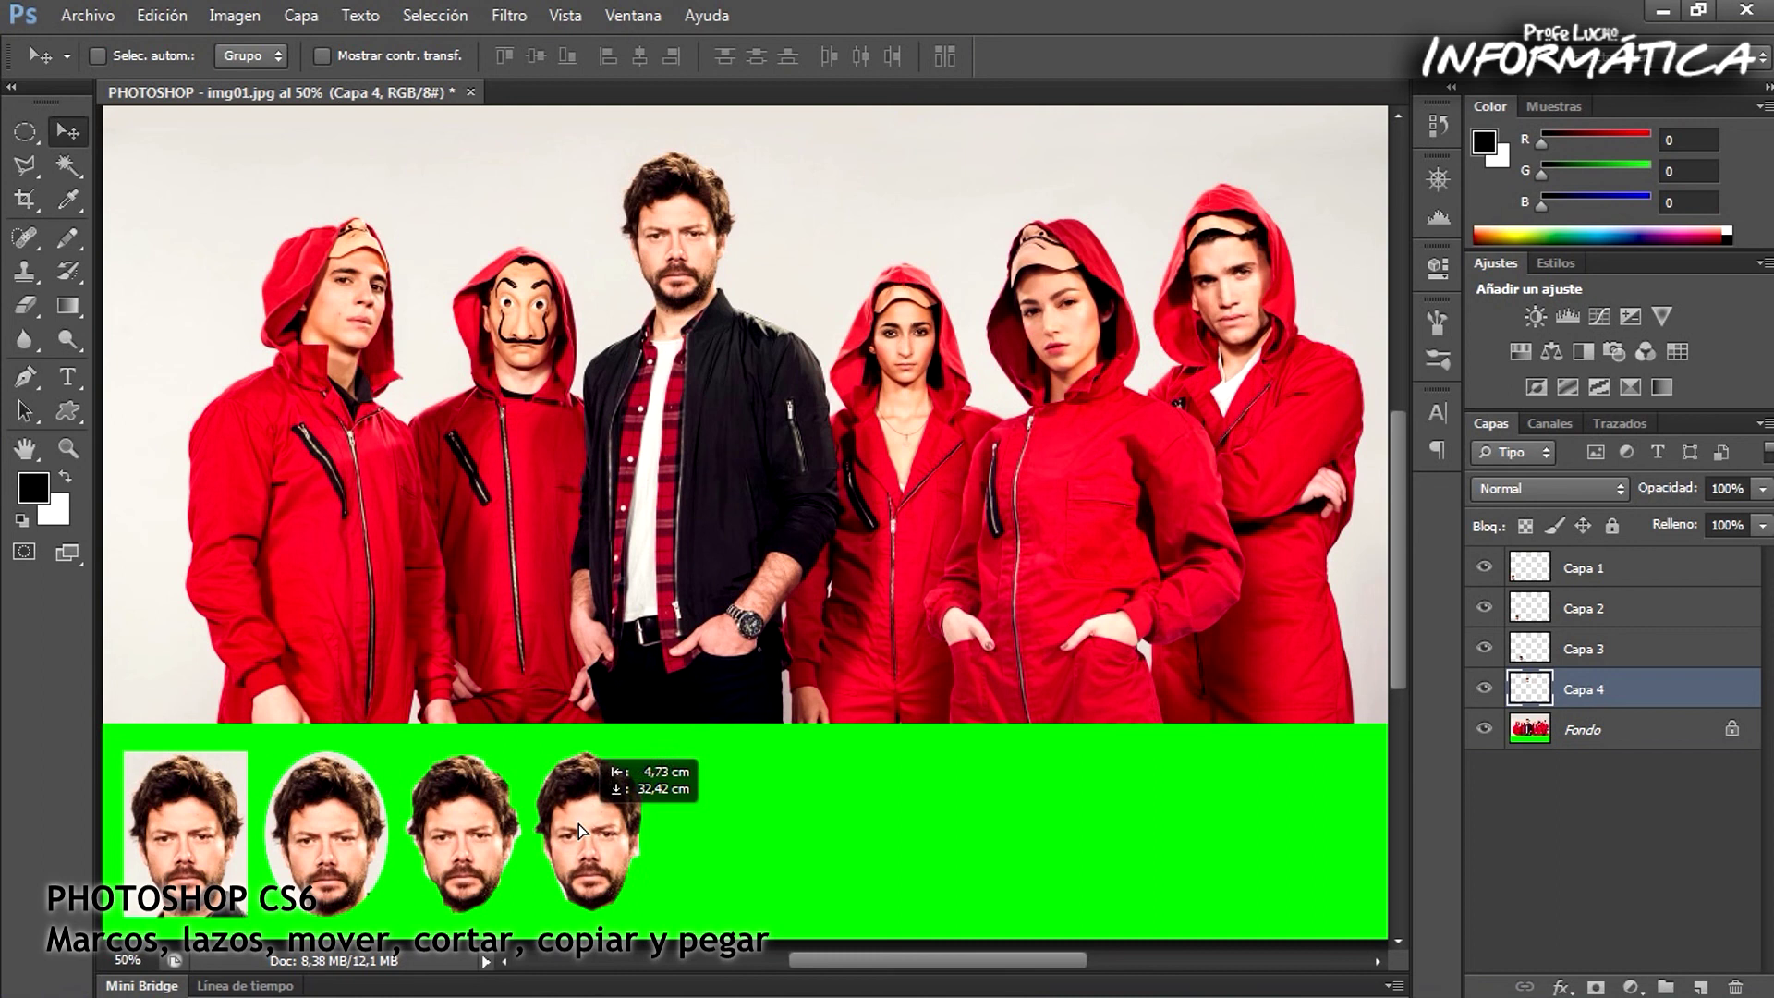
{"action": "left_click_drag", "start_coordinate": [583, 832], "coordinate": [577, 823]}
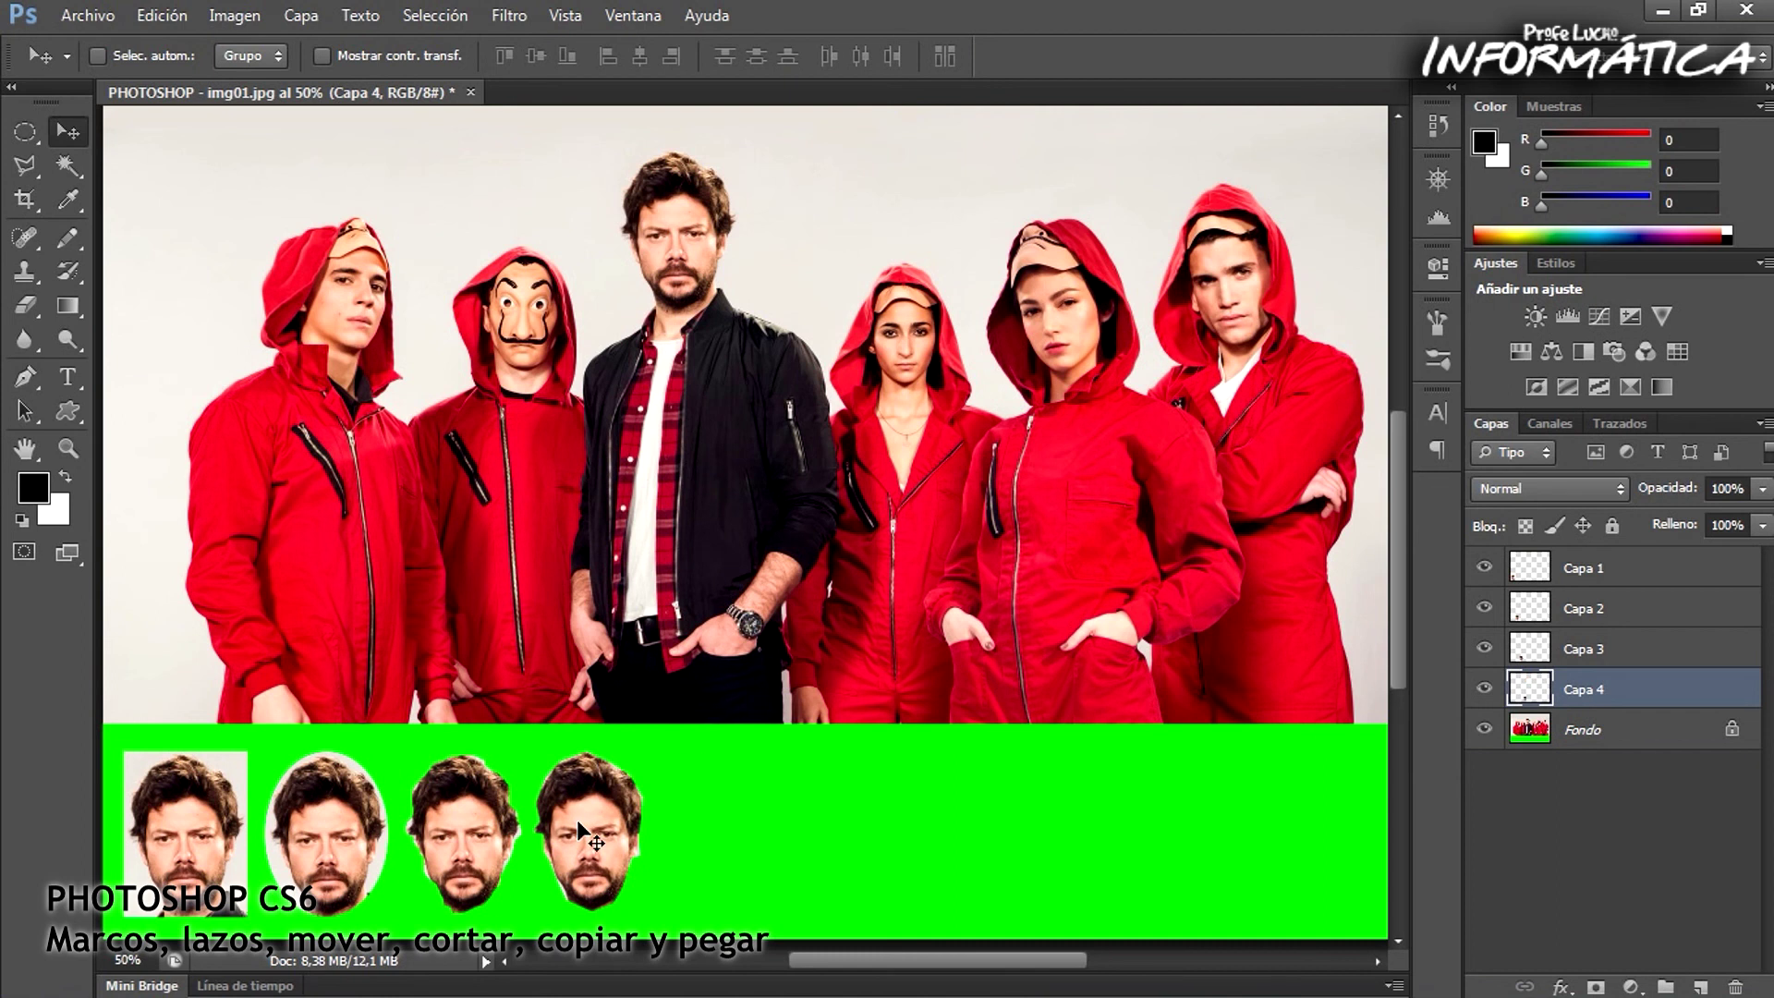
{"action": "left_click", "coordinate": [1663, 739]}
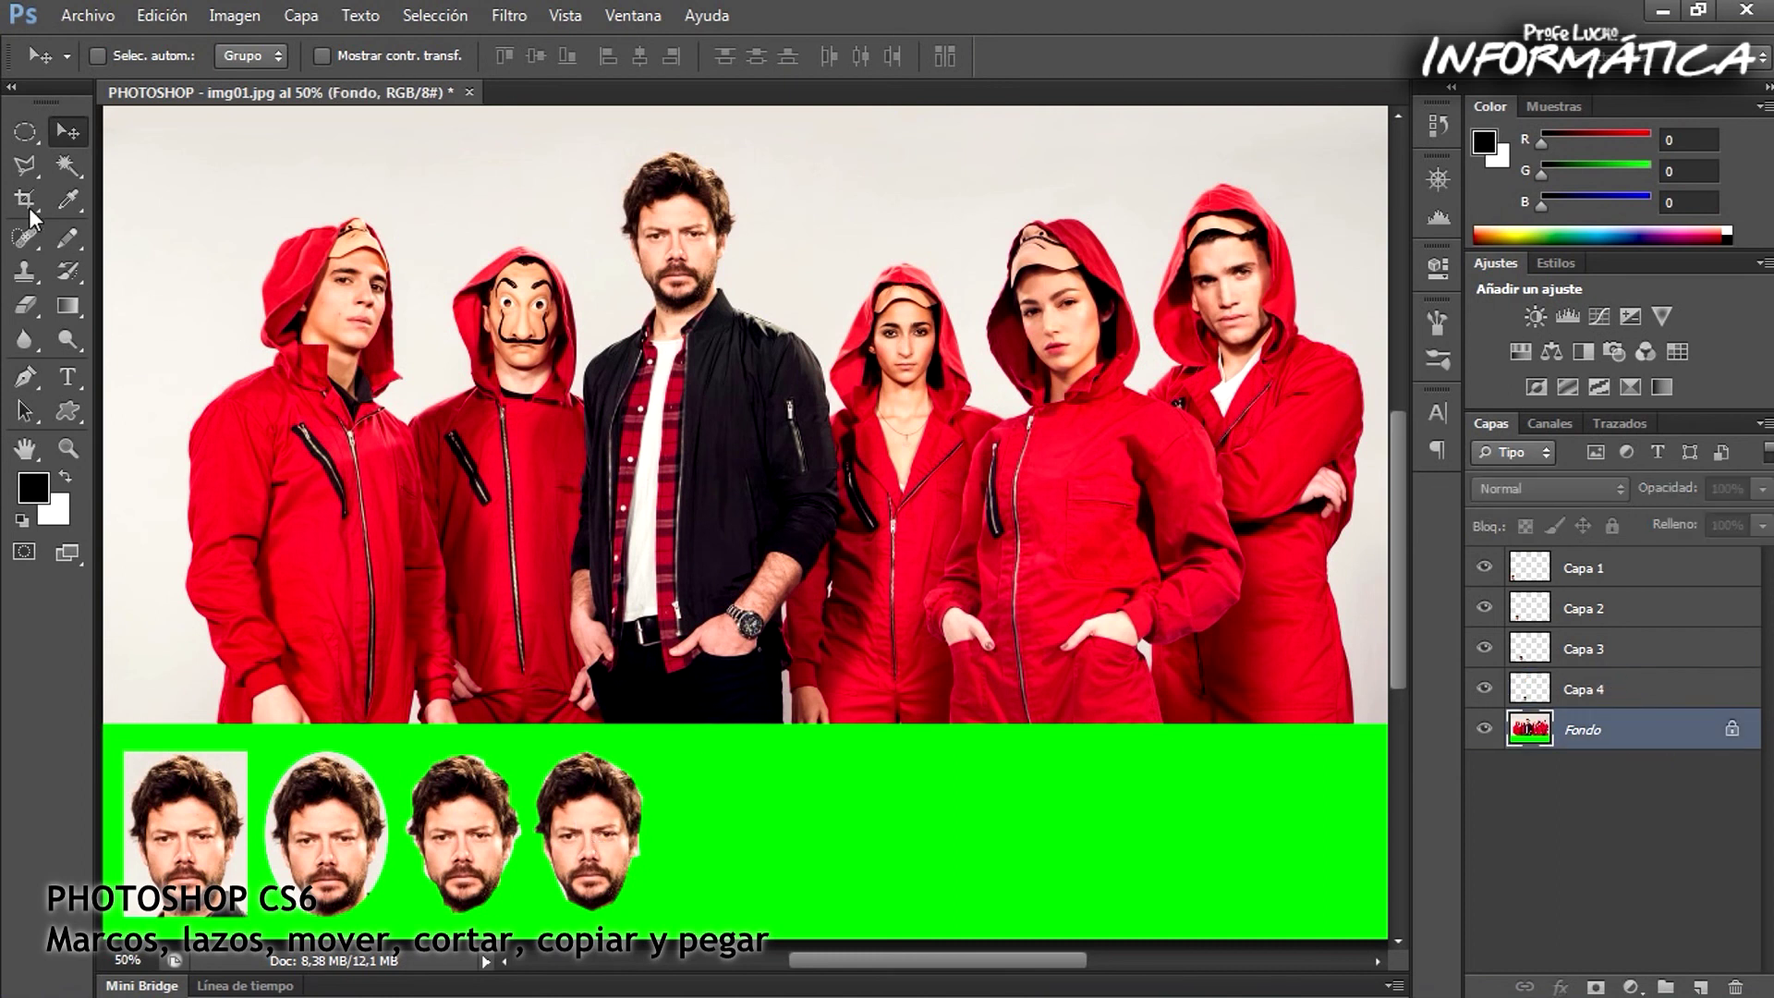
{"action": "left_click", "coordinate": [24, 169]}
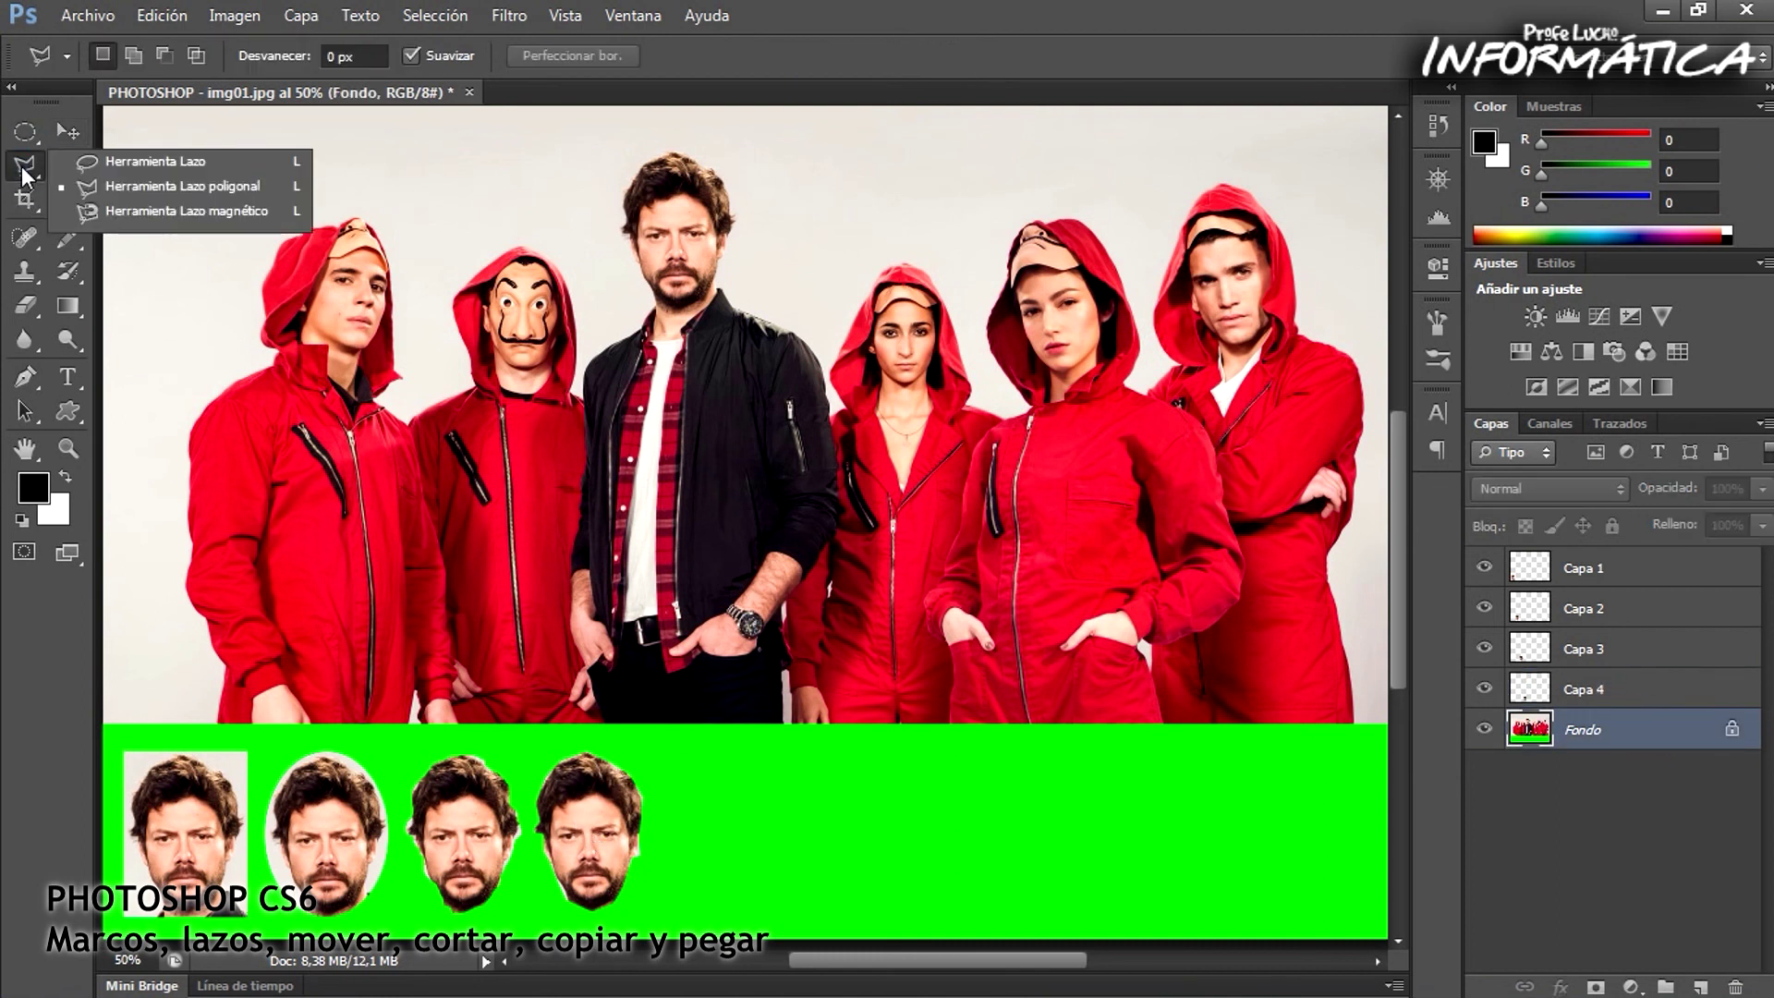
Outline the central man's head with the Magnetic Lasso, closing the selection
{"action": "left_click", "coordinate": [85, 210]}
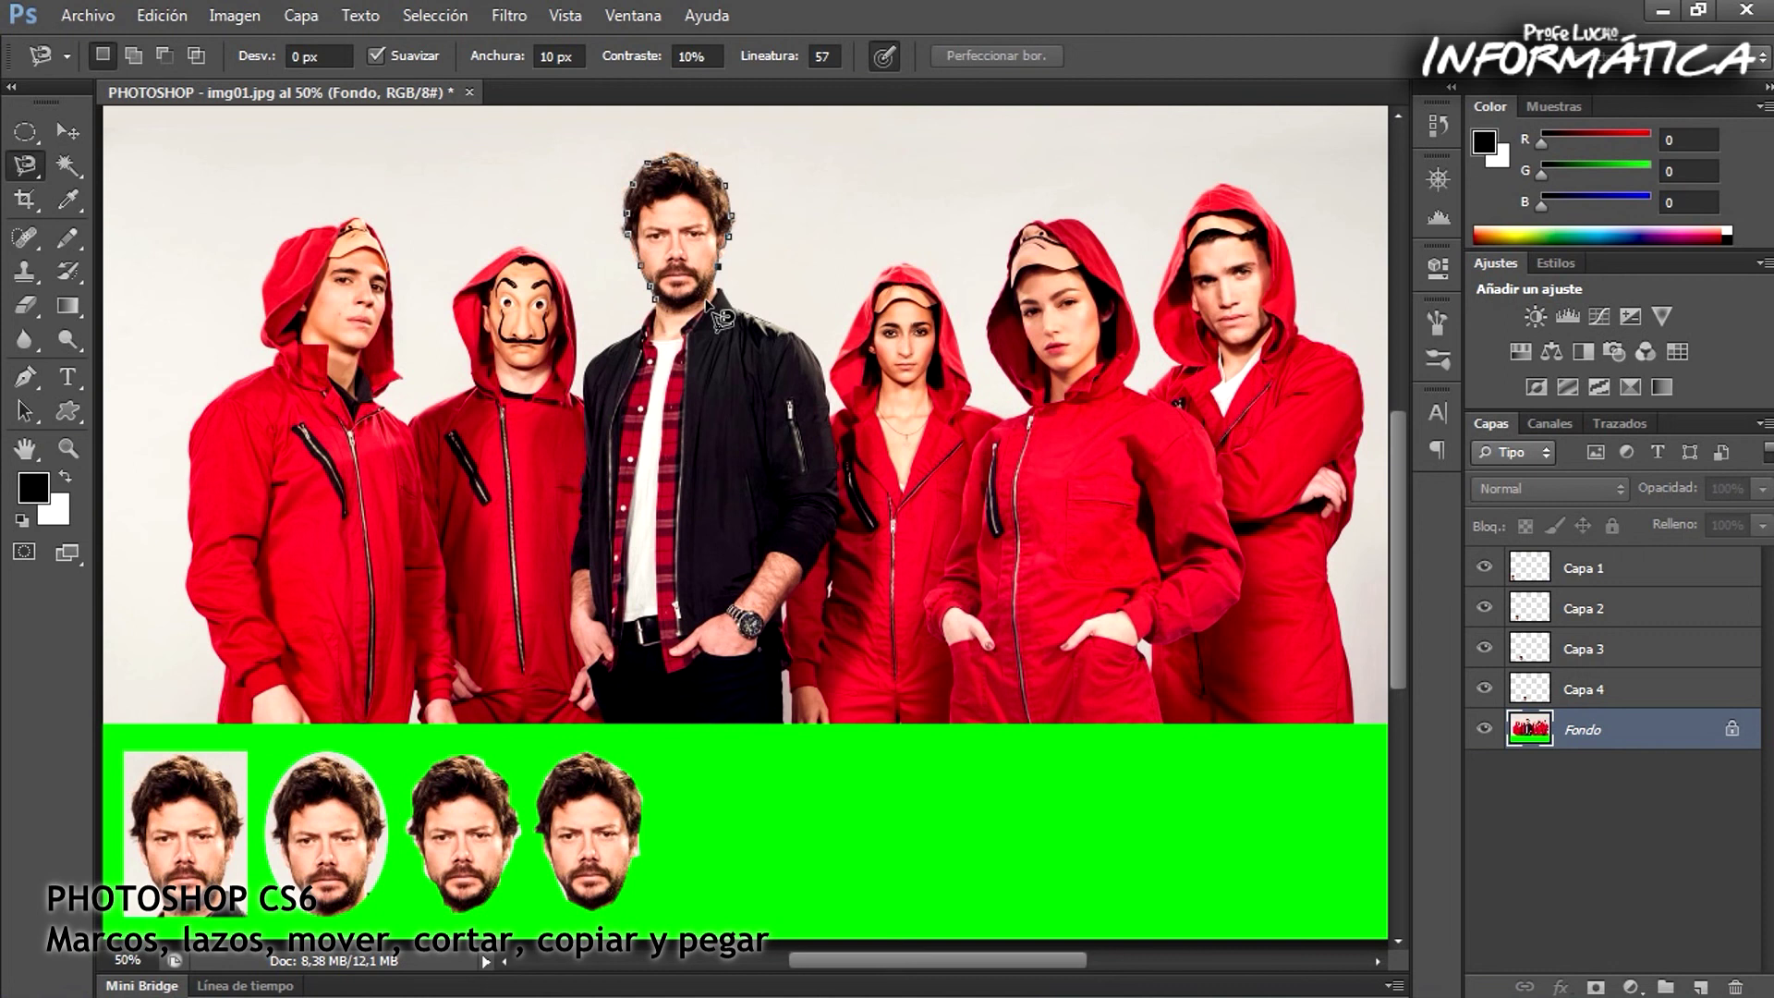
{"action": "left_click", "coordinate": [657, 306]}
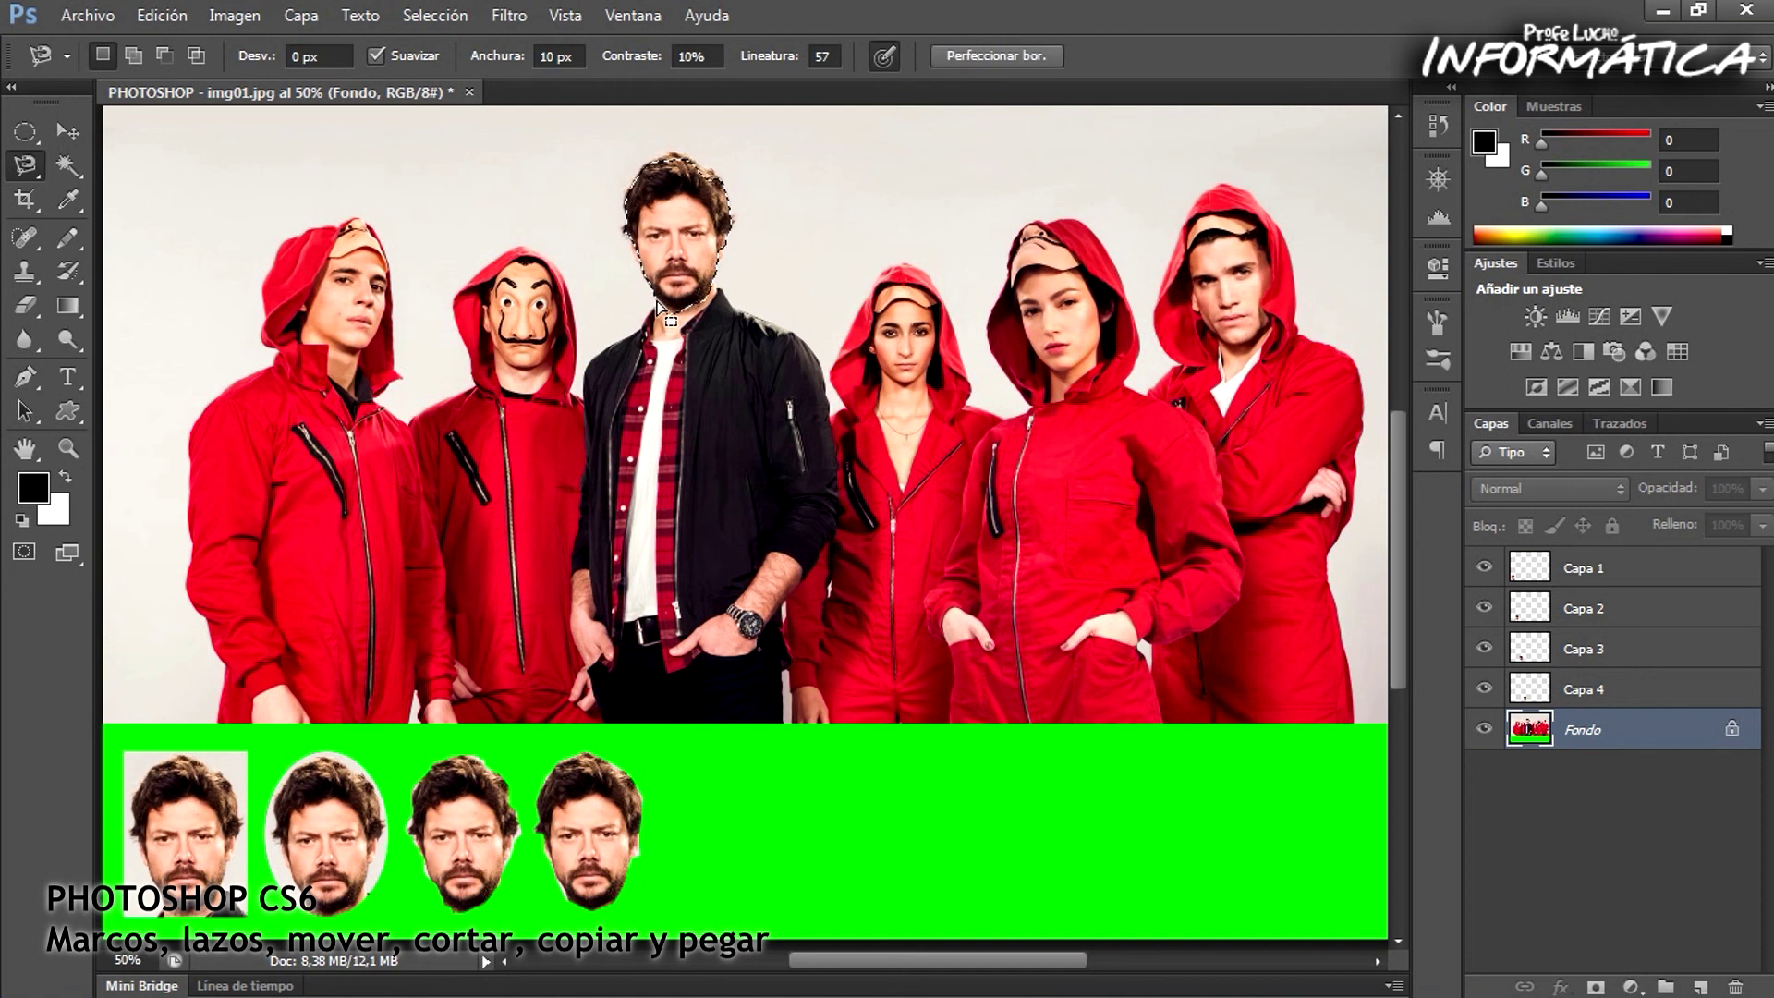
{"action": "left_click", "coordinate": [148, 15]}
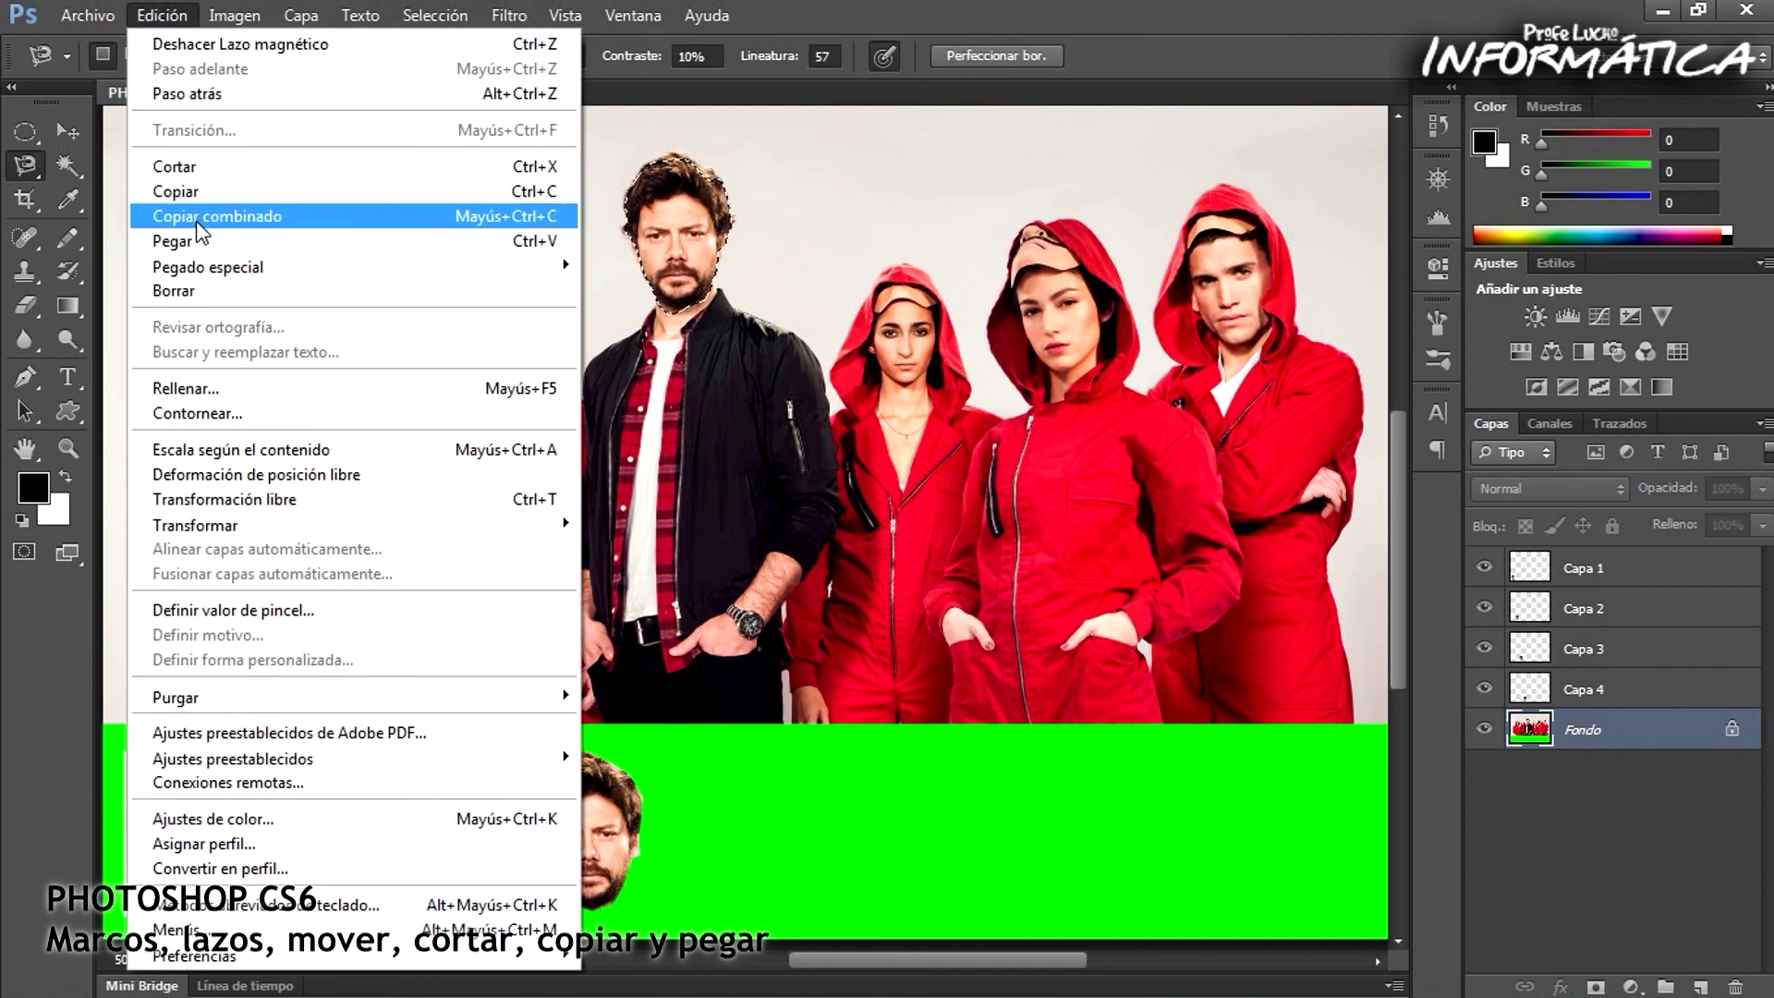
Copy and paste the head as Capa 5, move it fifth into the green strip, reselect Fondo
{"action": "left_click", "coordinate": [186, 190]}
{"action": "left_click", "coordinate": [164, 22]}
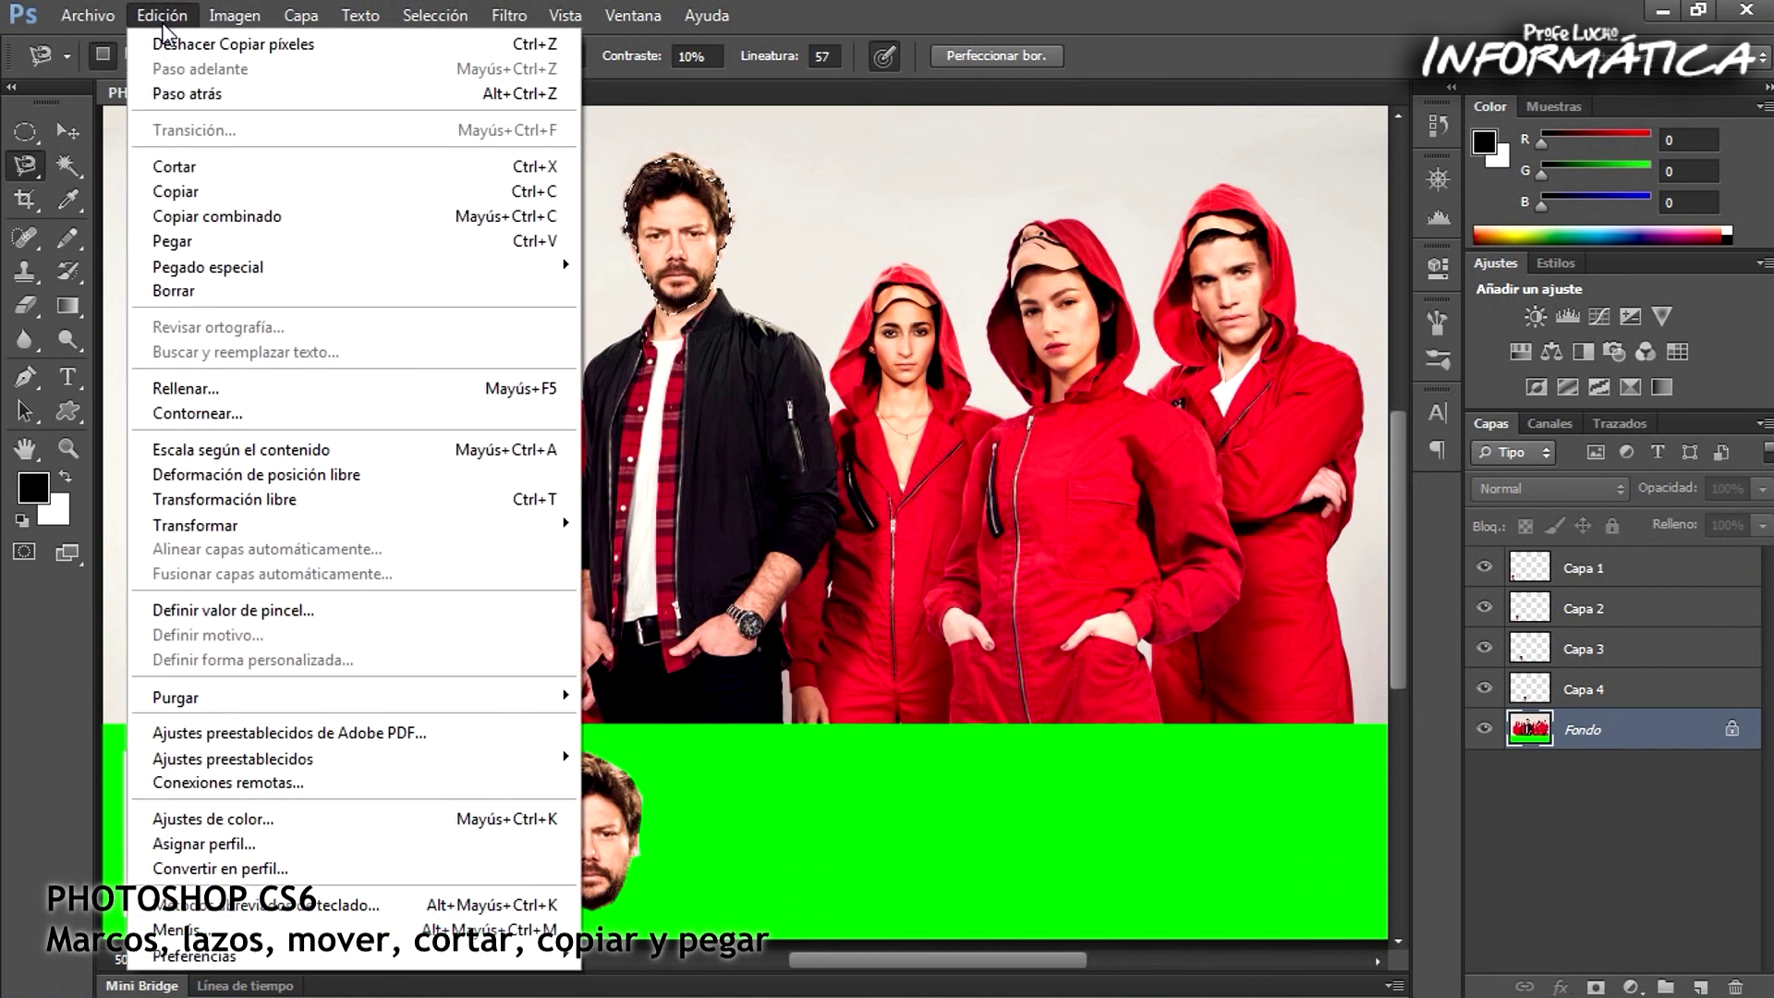
{"action": "left_click", "coordinate": [184, 241]}
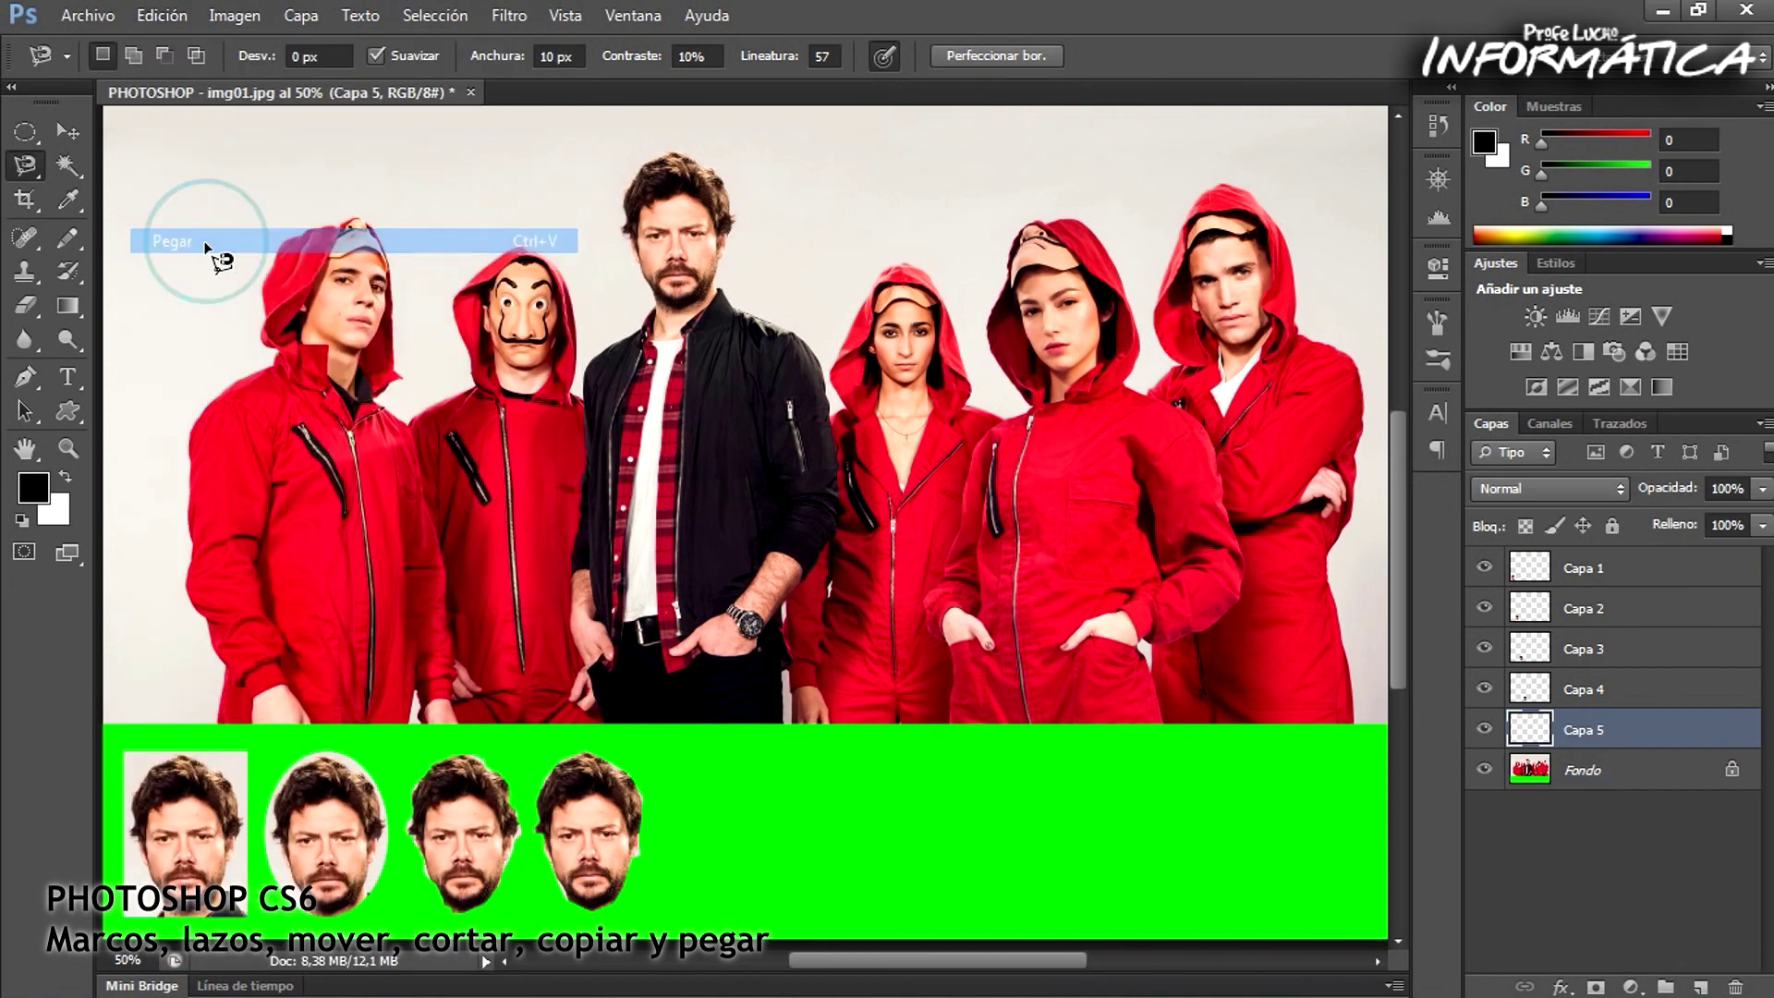
{"action": "left_click", "coordinate": [70, 130]}
{"action": "mouse_move", "coordinate": [637, 199]}
{"action": "left_mouse_down"}
{"action": "mouse_move", "coordinate": [735, 818]}
{"action": "mouse_move", "coordinate": [688, 804]}
{"action": "left_mouse_up"}
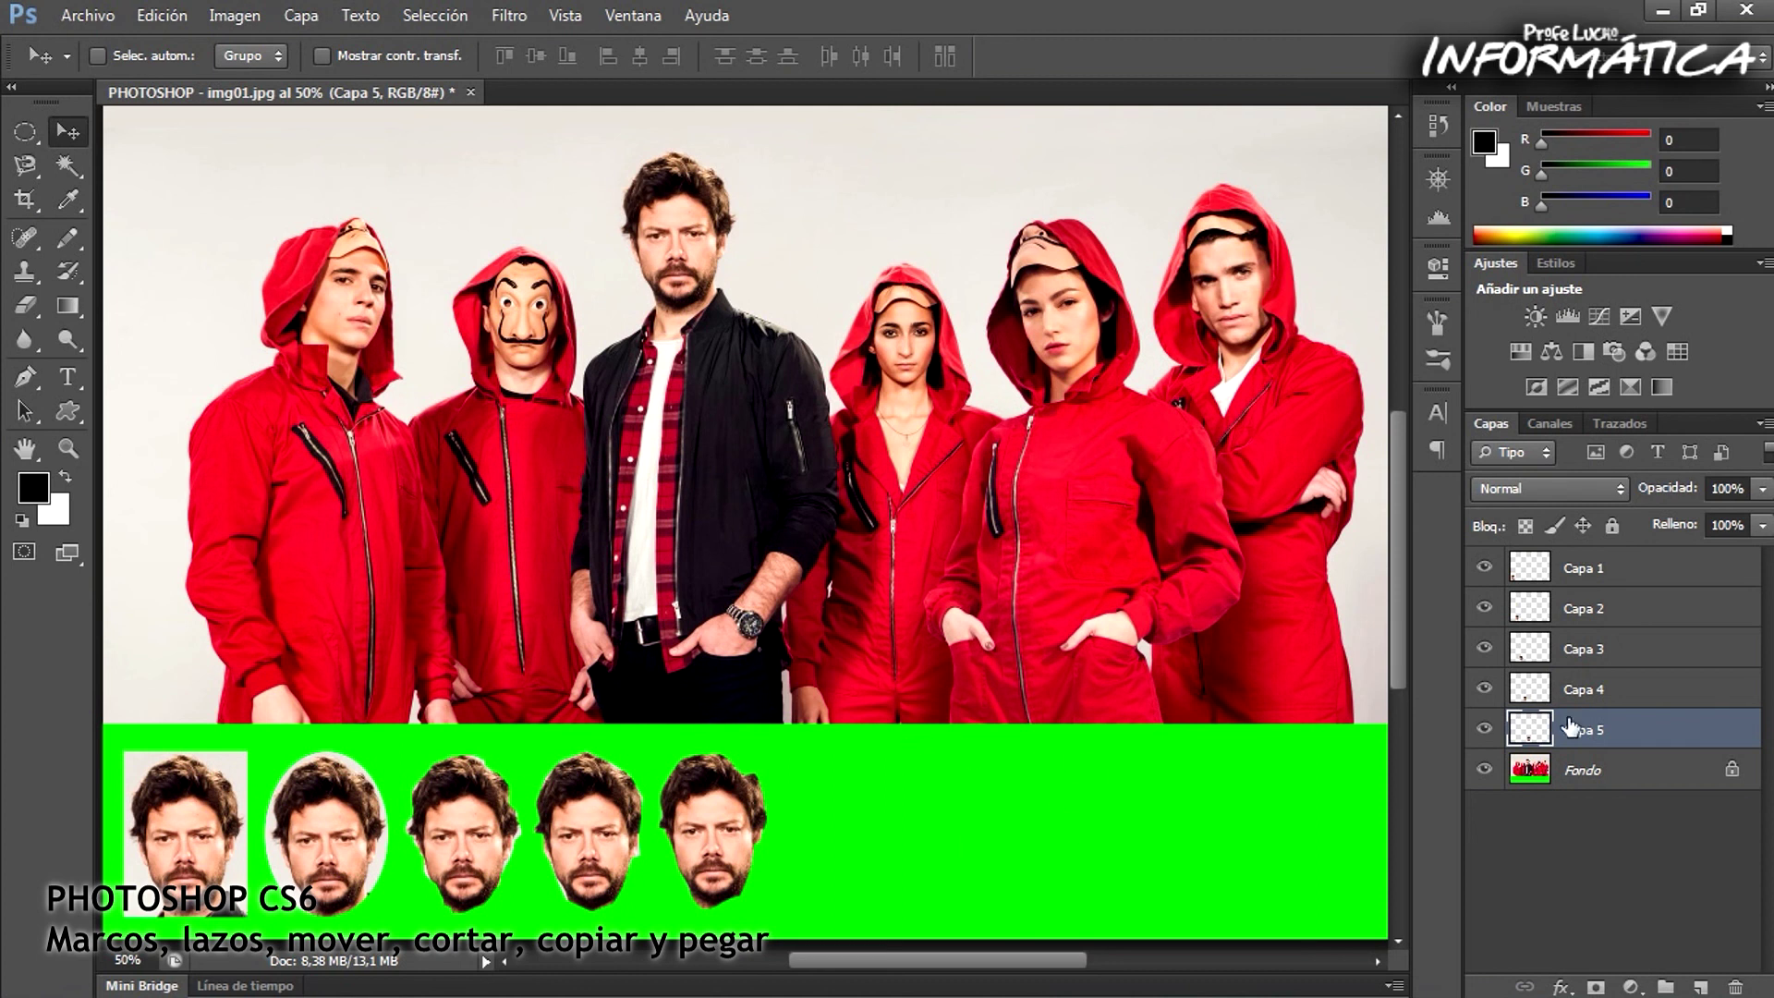
{"action": "left_click", "coordinate": [1621, 767]}
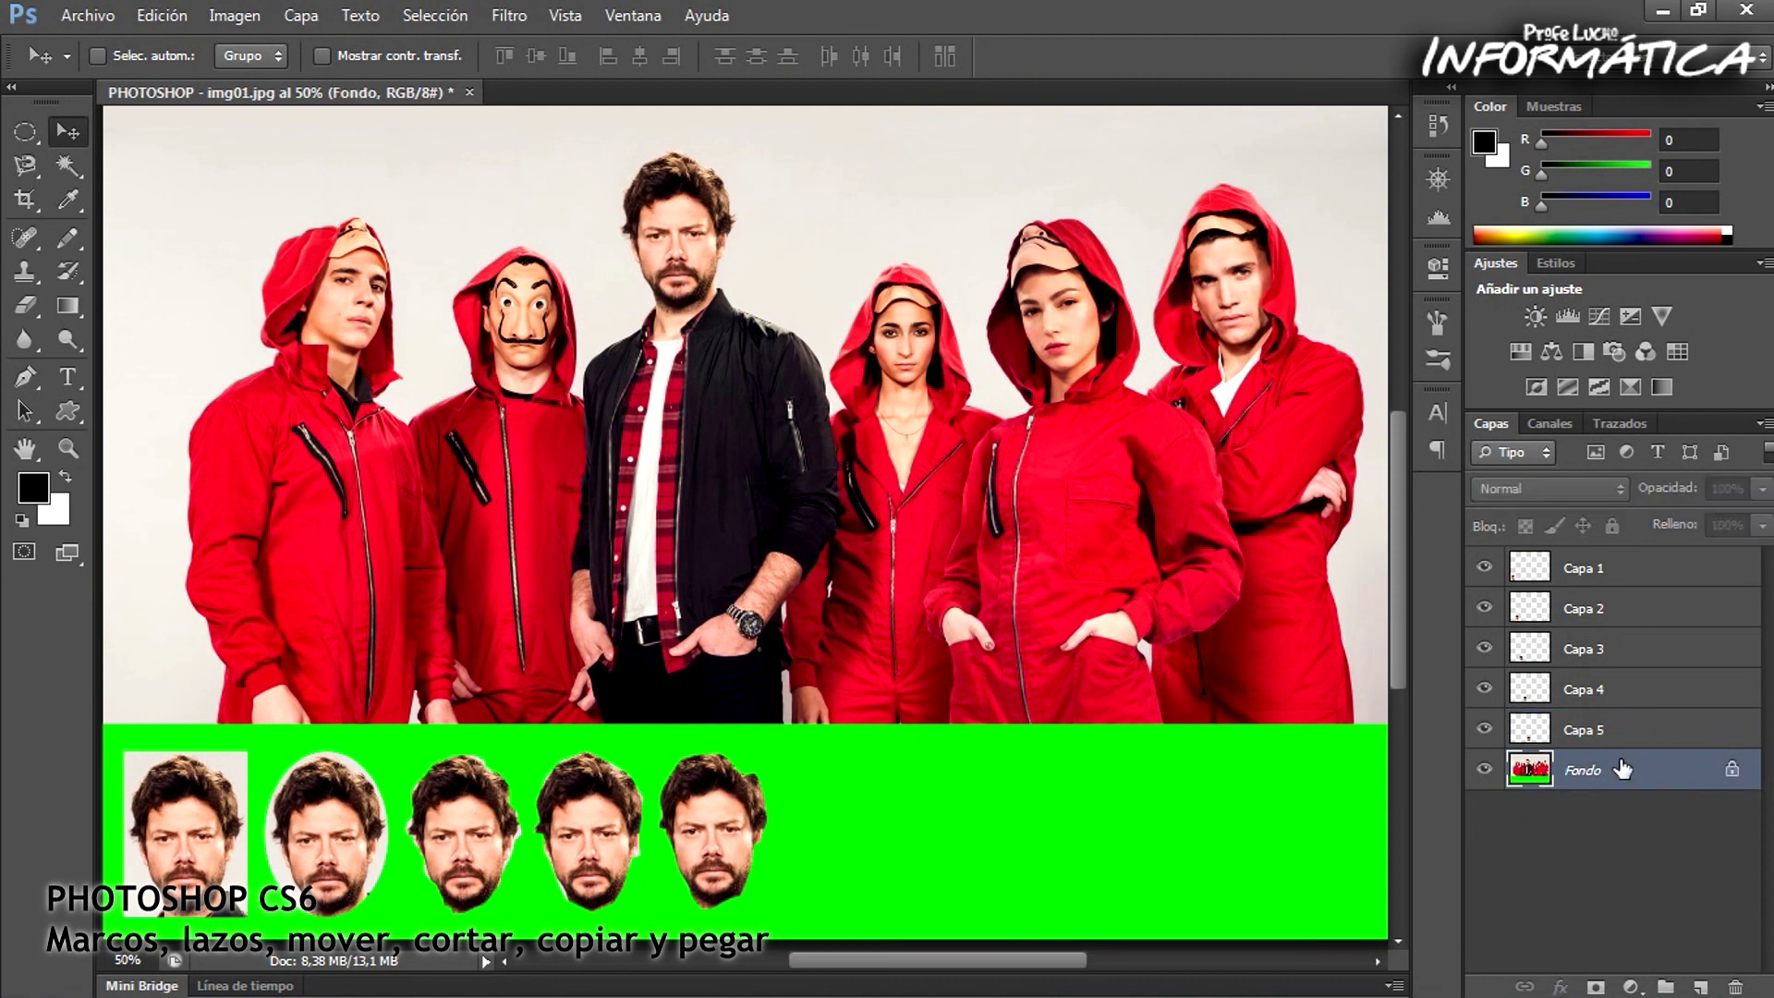
Cut a rectangular marquee selection around the bearded man's head out of Fondo
{"action": "left_click", "coordinate": [25, 134]}
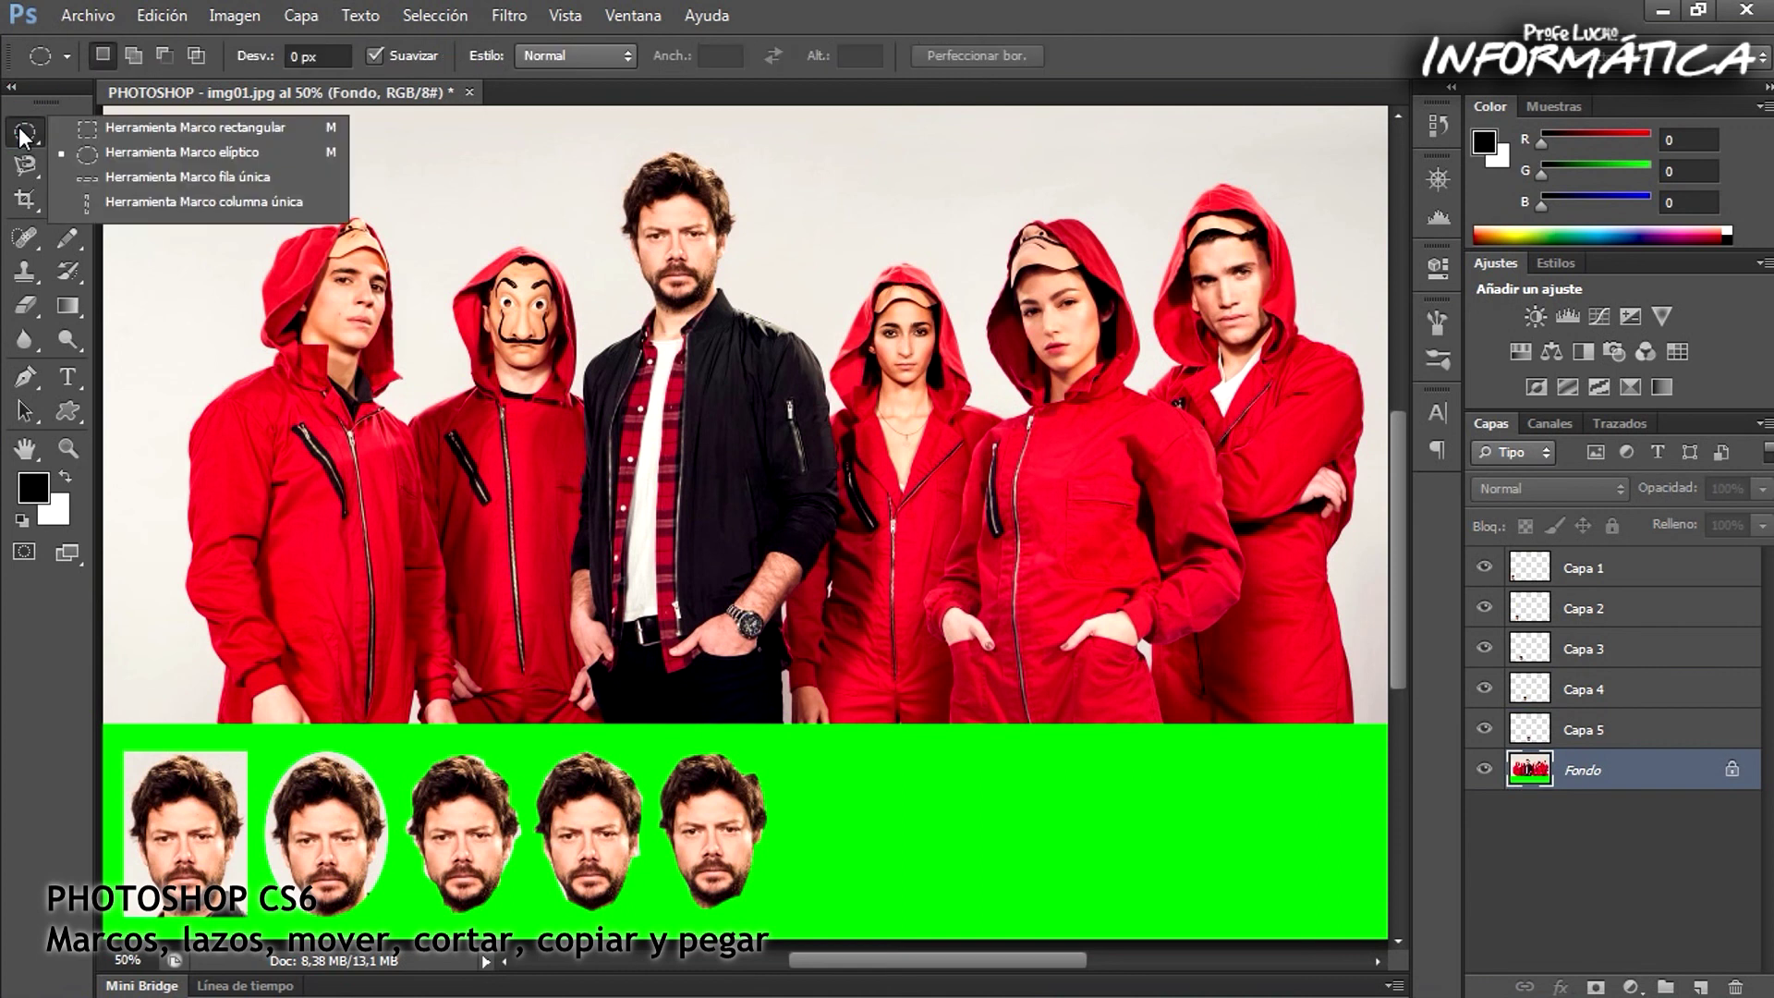
{"action": "left_click", "coordinate": [69, 131]}
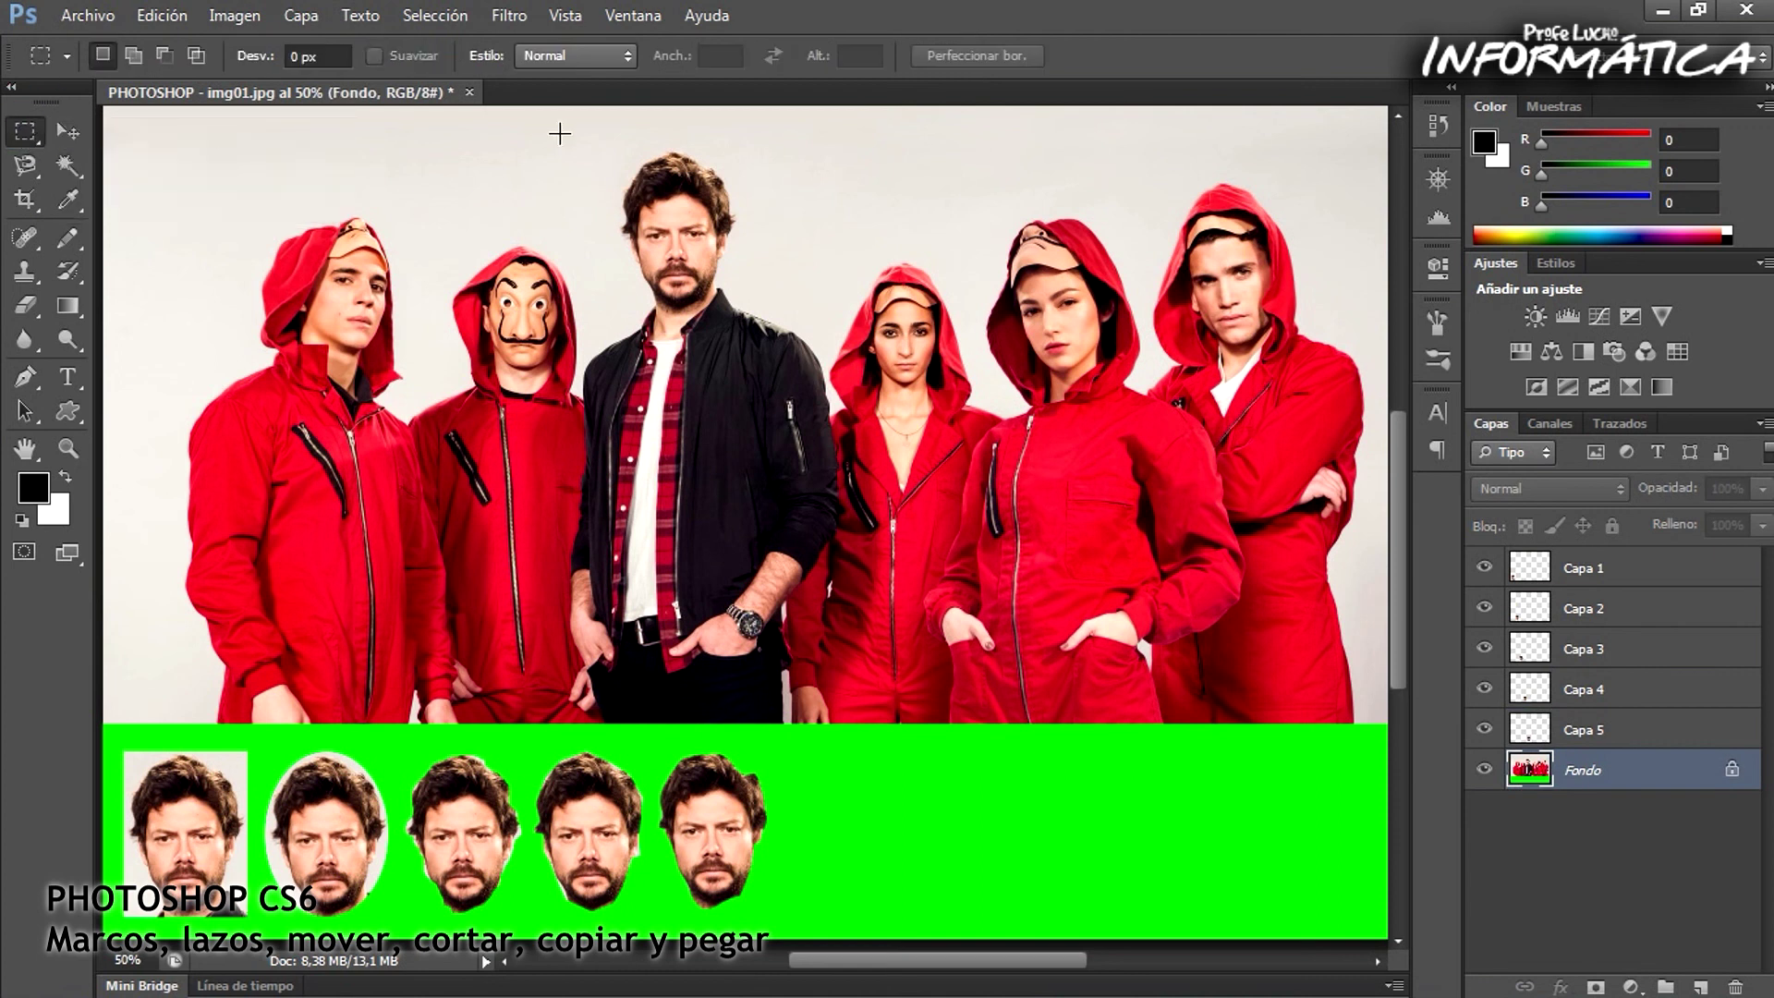
{"action": "left_click_drag", "start_coordinate": [610, 149], "coordinate": [737, 320]}
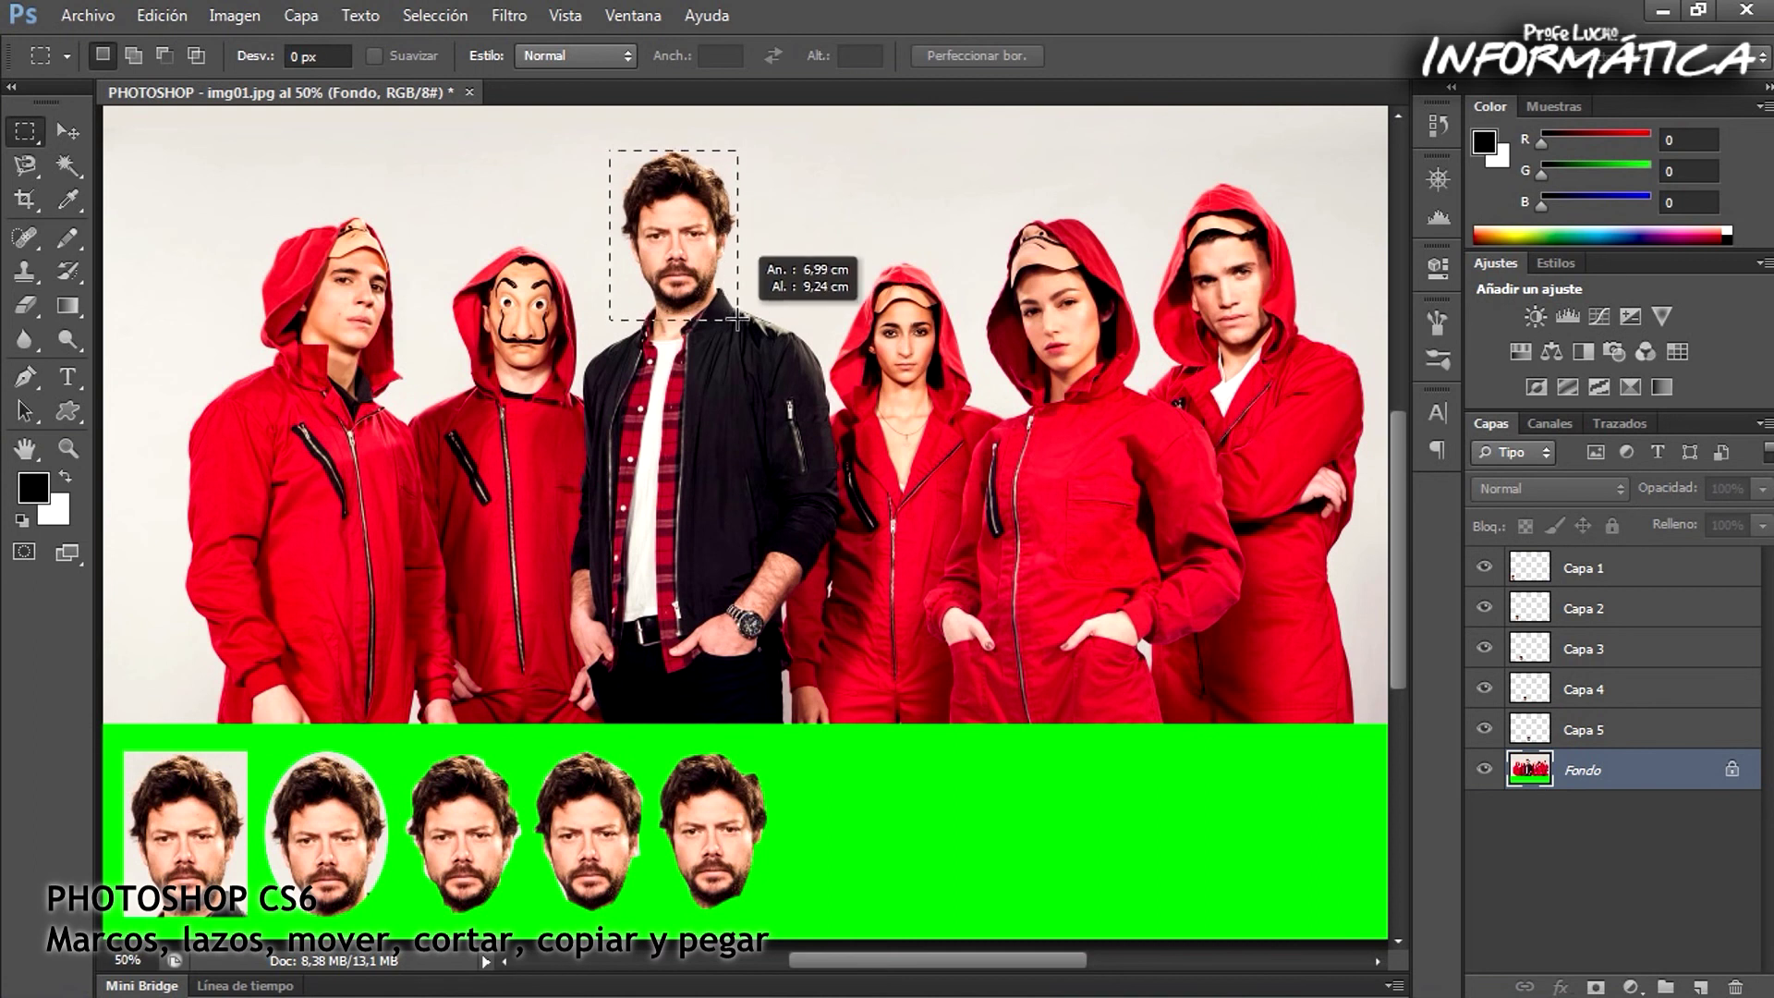
{"action": "left_click", "coordinate": [178, 17]}
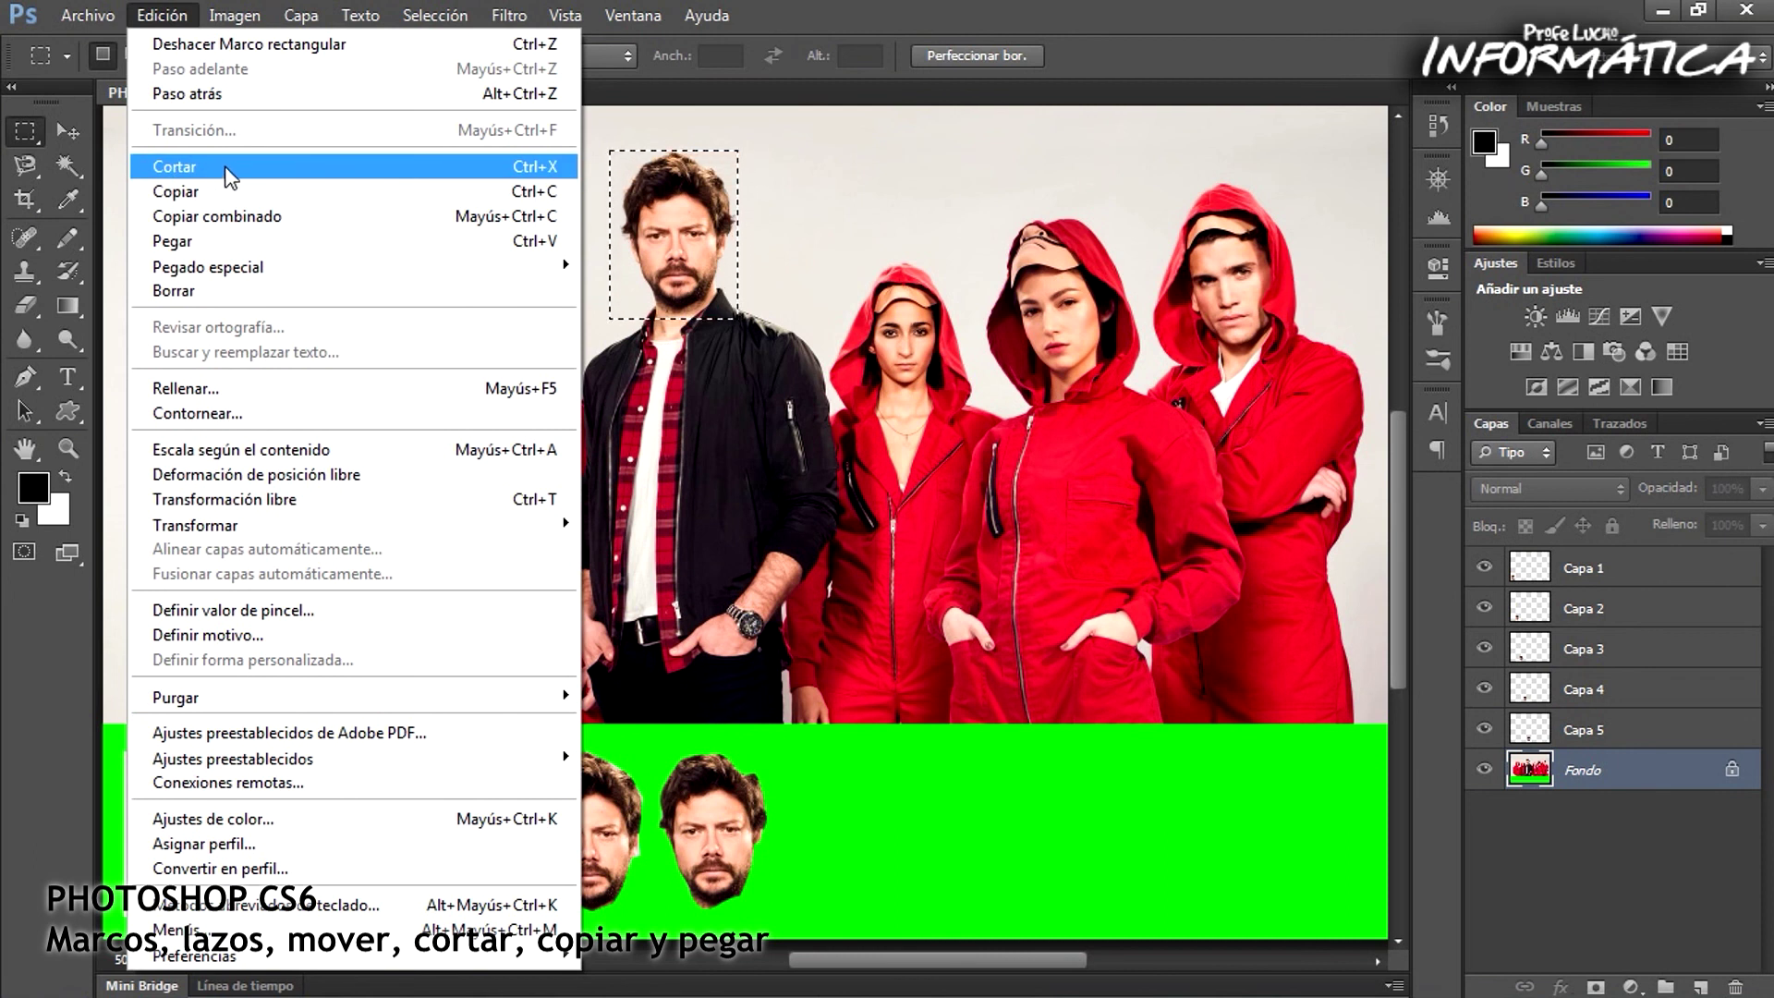
{"action": "left_click", "coordinate": [225, 167]}
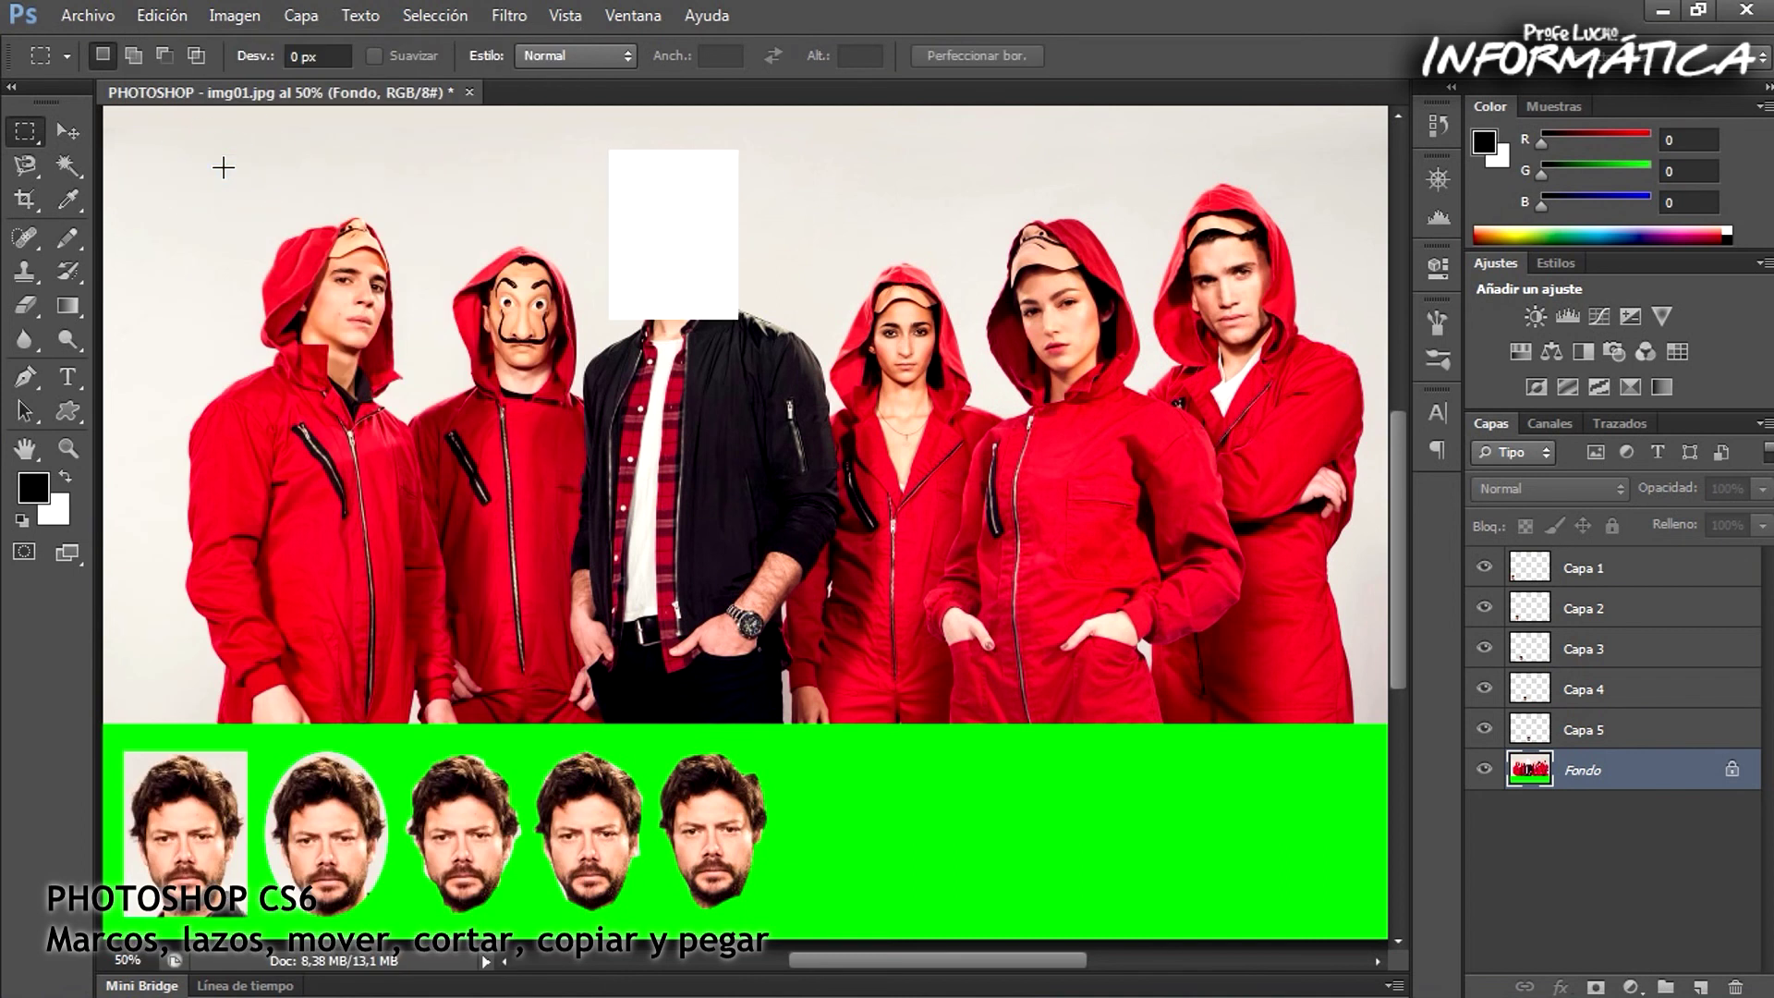
Paste the cut rectangle as Capa 6 and move it sixth into the green strip
{"action": "left_click", "coordinate": [166, 16]}
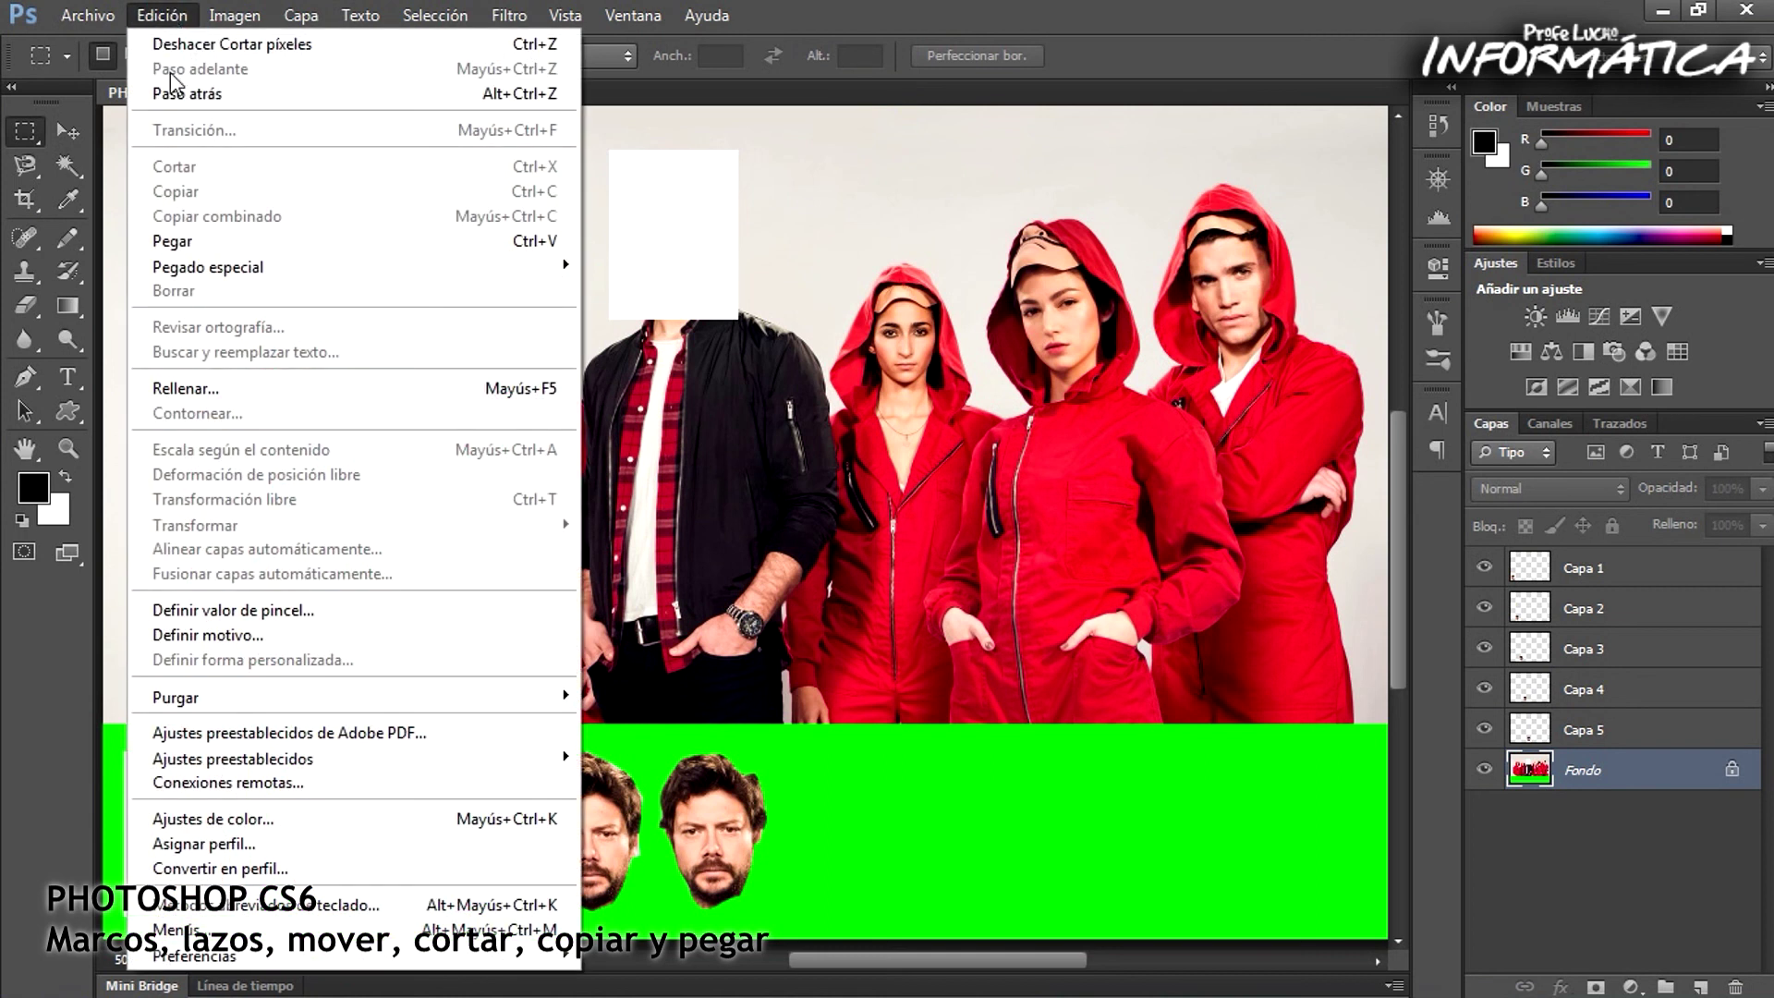
{"action": "left_click", "coordinate": [205, 242]}
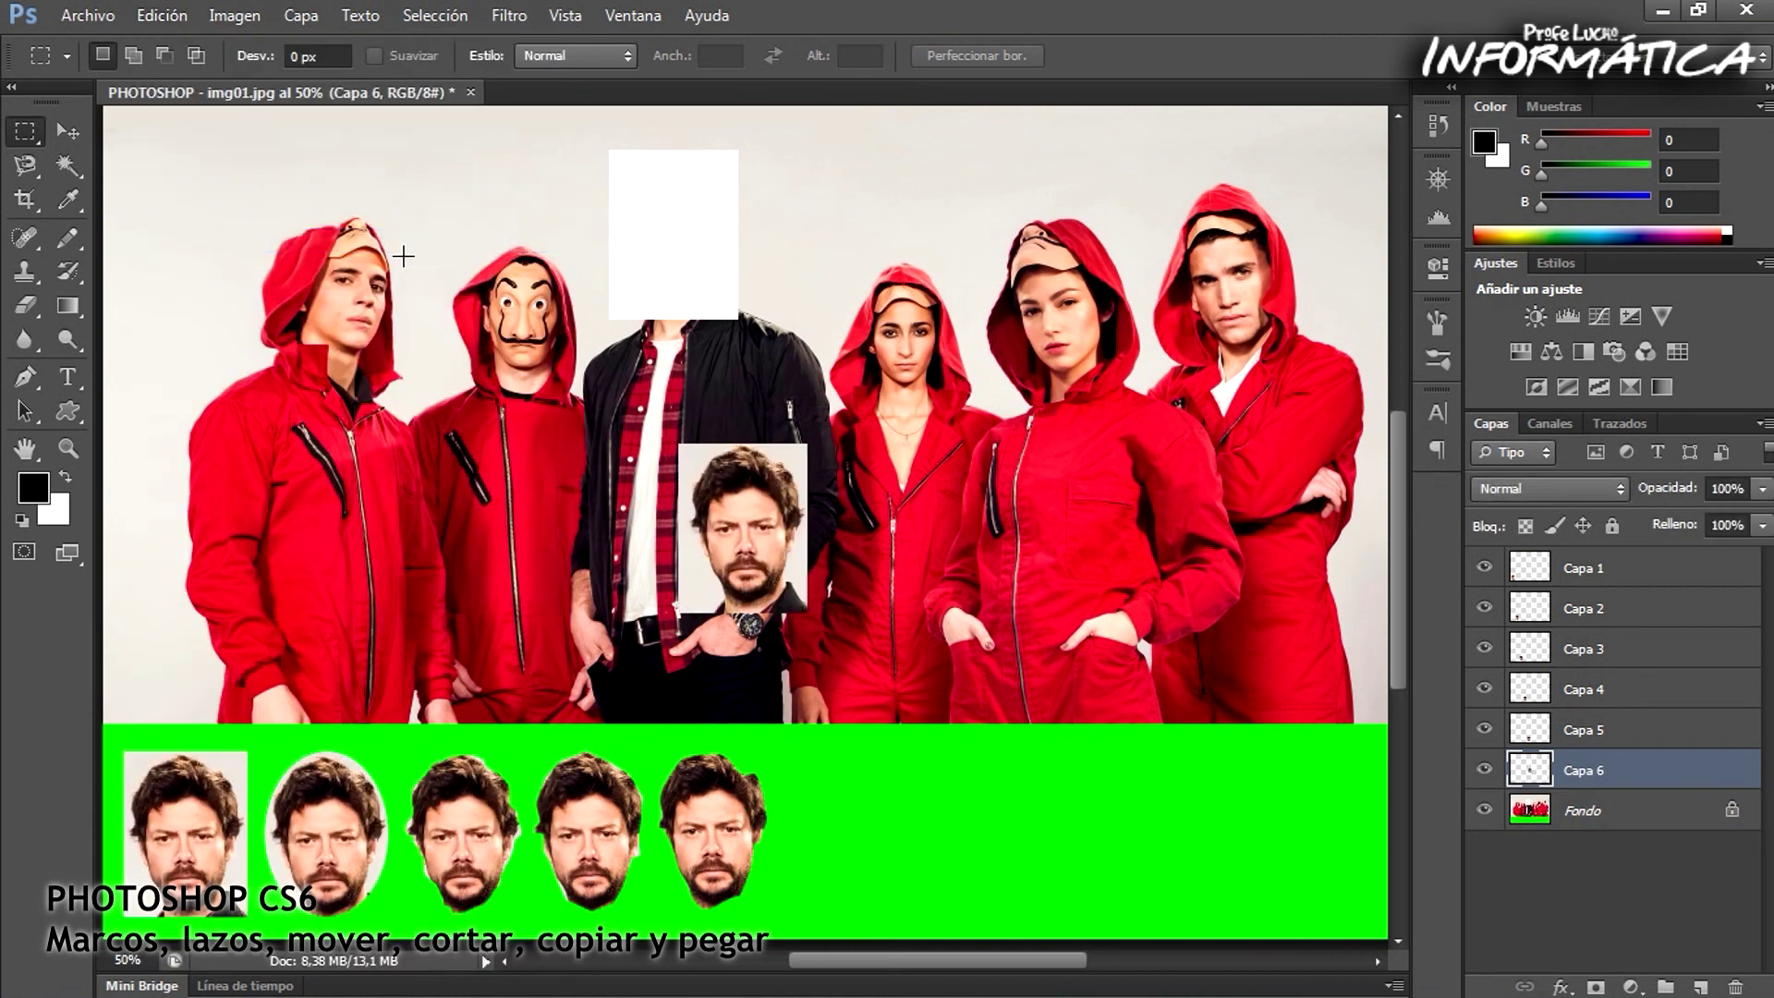
{"action": "left_click", "coordinate": [66, 132]}
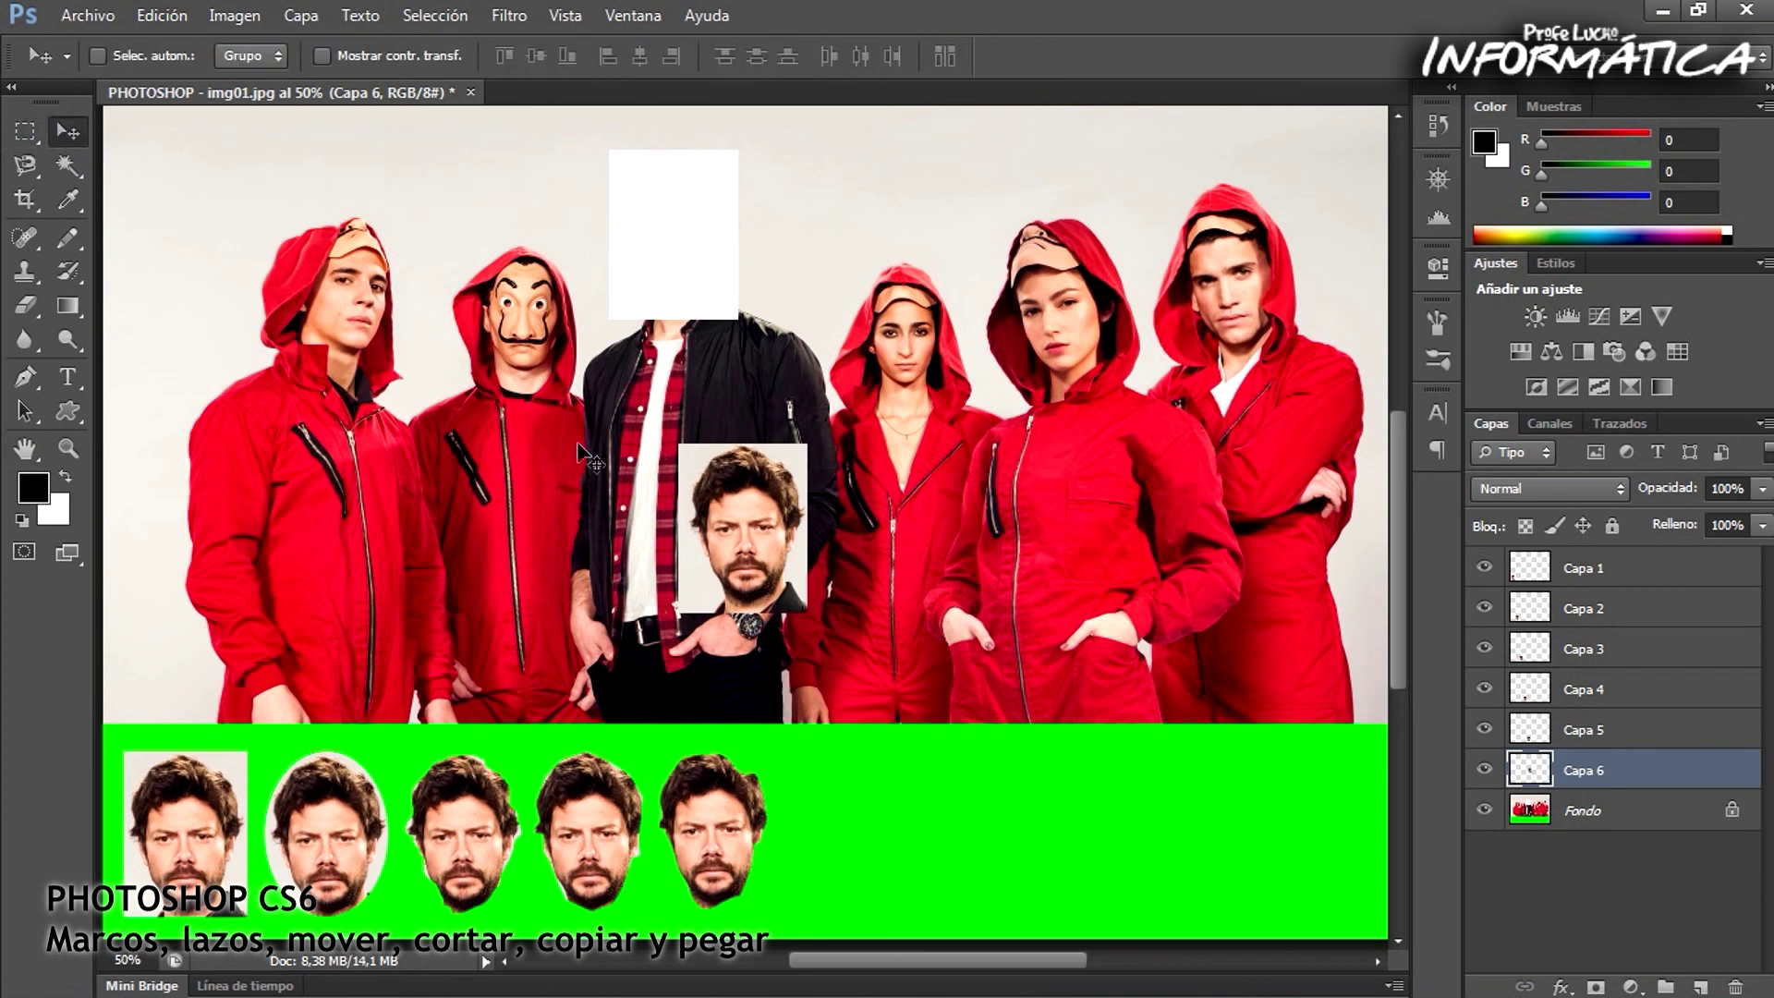
{"action": "mouse_move", "coordinate": [727, 599]}
{"action": "left_mouse_down"}
{"action": "mouse_move", "coordinate": [958, 760]}
{"action": "mouse_move", "coordinate": [839, 852]}
{"action": "left_mouse_up"}
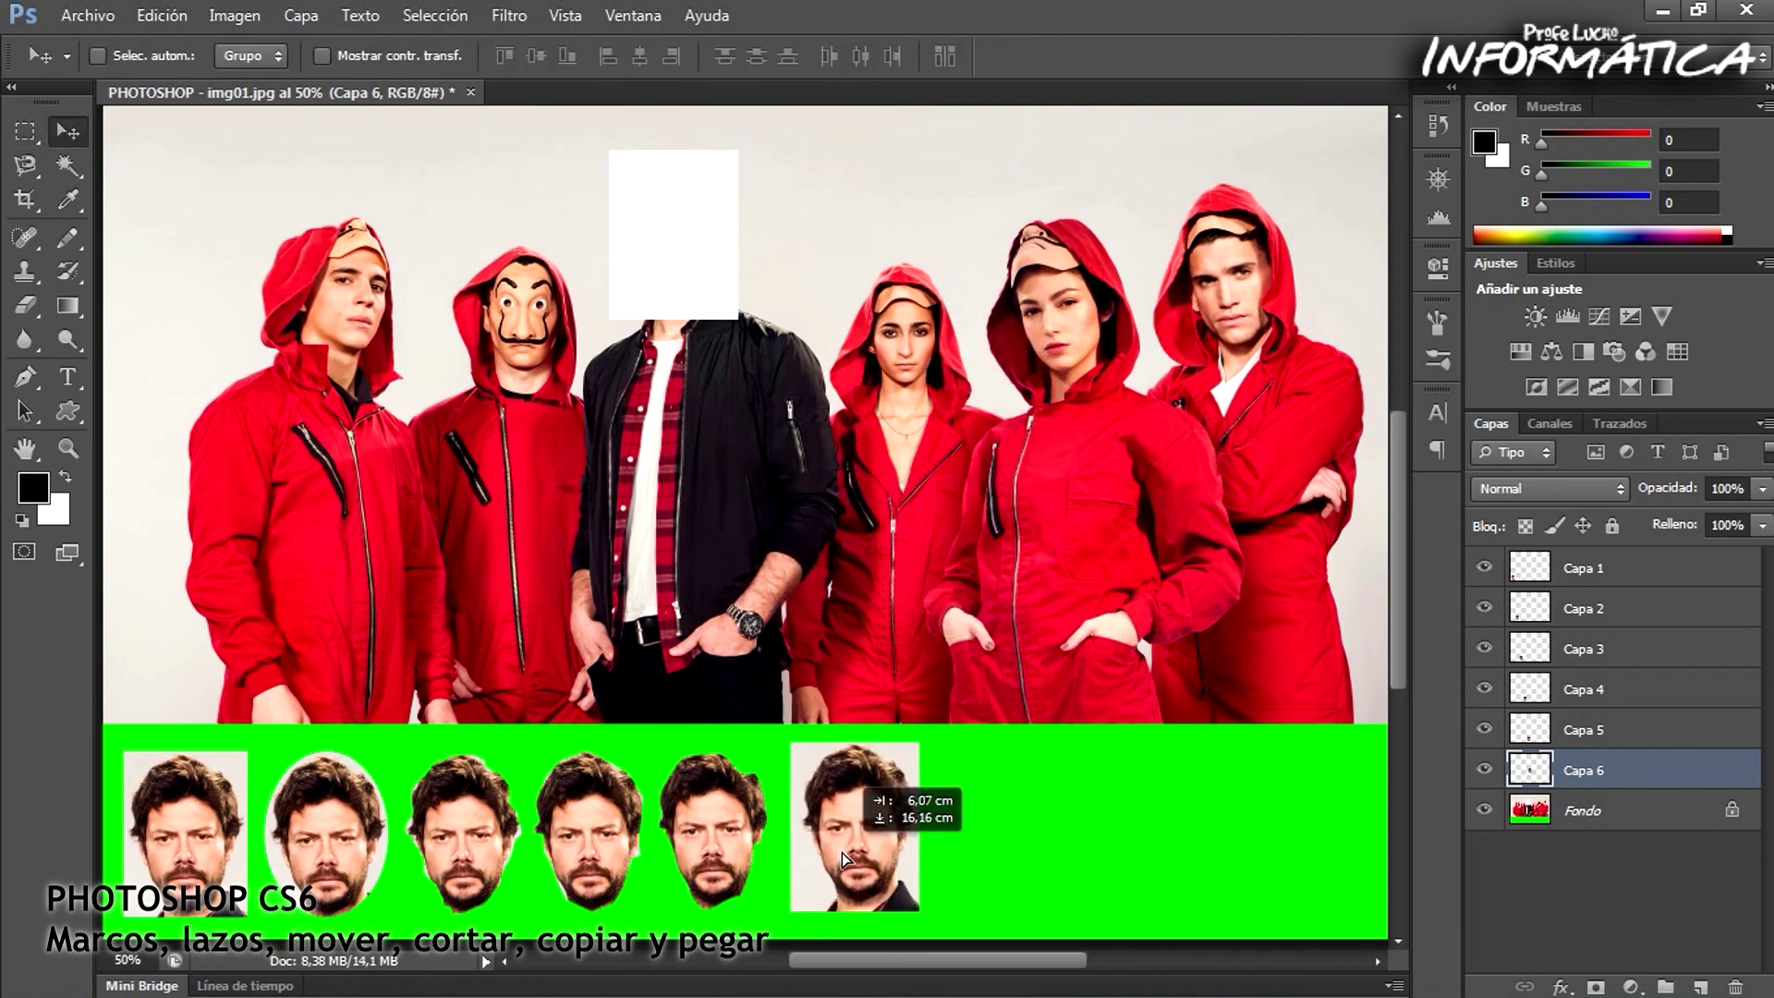